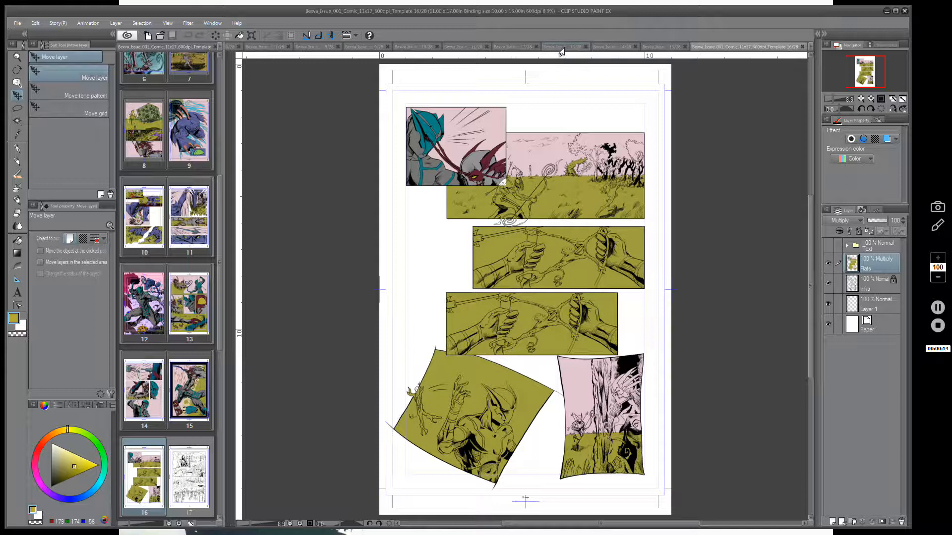
- Compare the open page 13 with page 16, finishing on page 16
{"action": "left_click", "coordinate": [561, 48]}
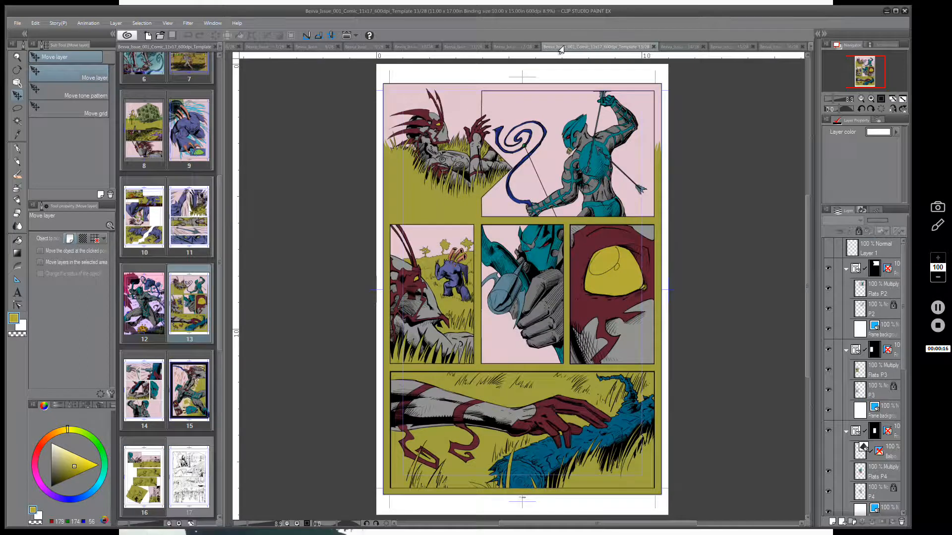
{"action": "left_click", "coordinate": [769, 47]}
{"action": "left_click", "coordinate": [569, 47]}
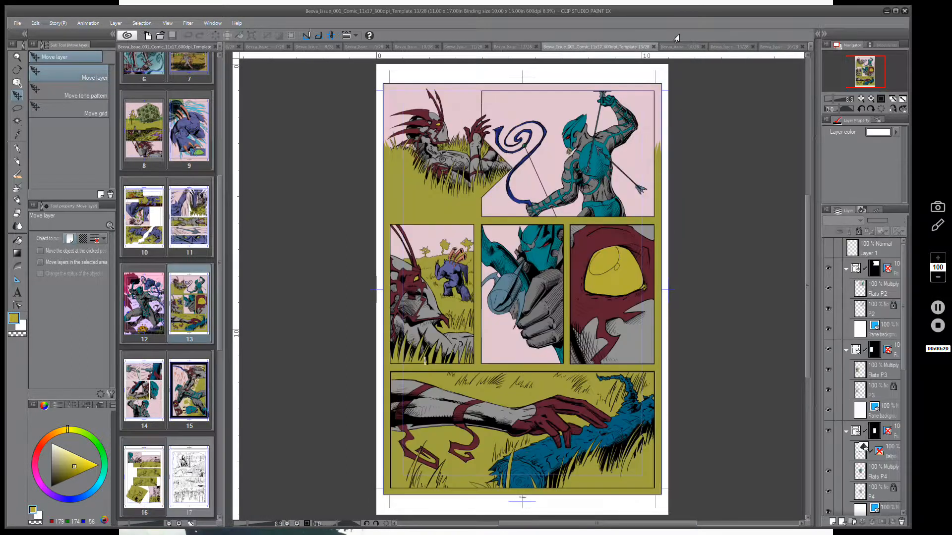
{"action": "left_click", "coordinate": [769, 48]}
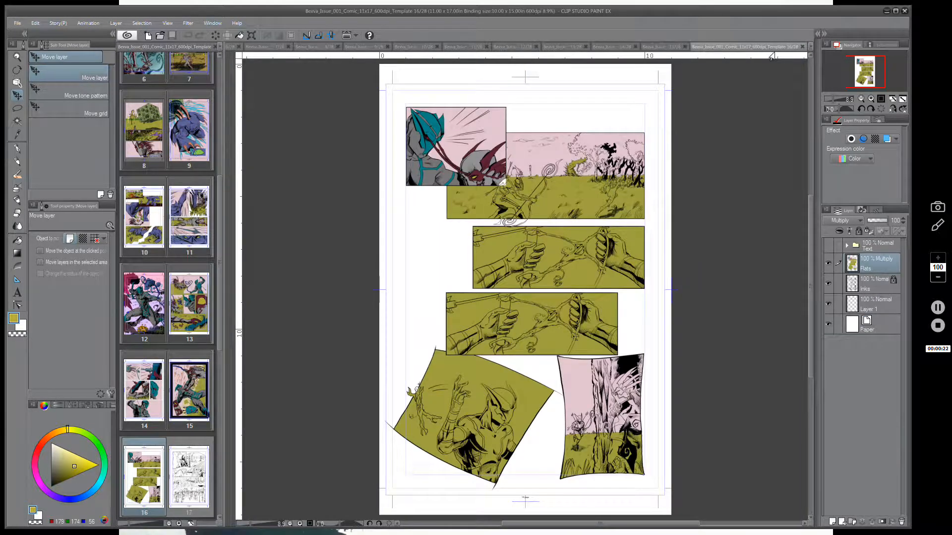
- Choose the Lasso selection tool and examine the upper panels of page 16 up close
{"action": "left_click", "coordinate": [17, 110]}
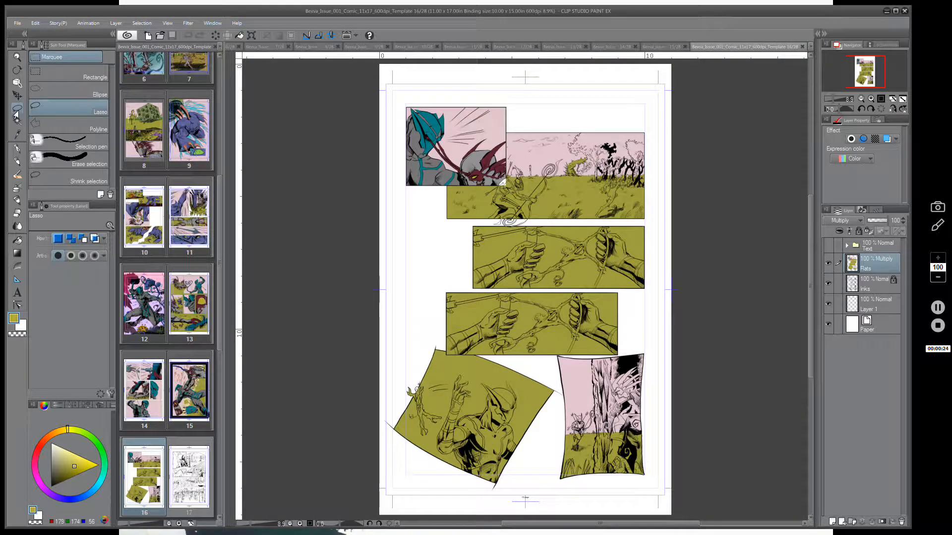
{"action": "scroll", "coordinate": [566, 199], "scroll_direction": "up", "scroll_amount": 3}
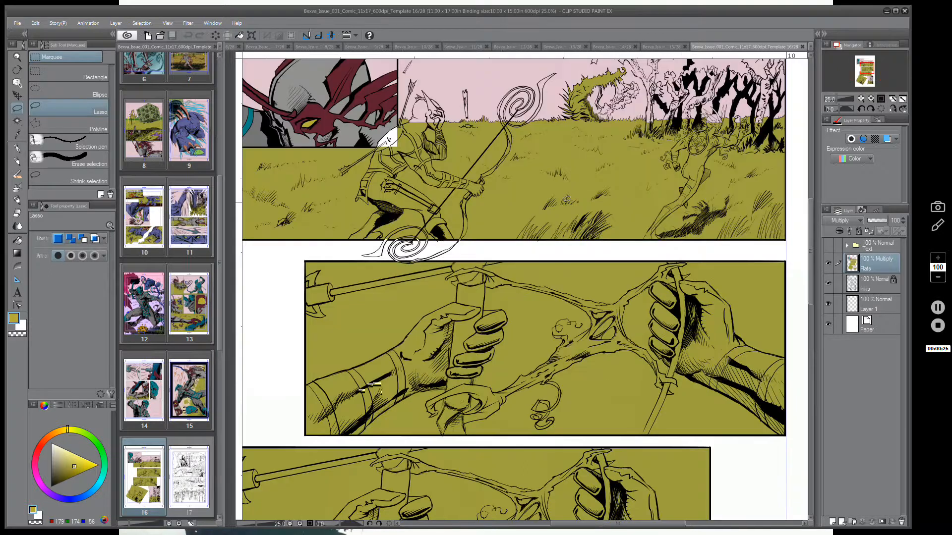
{"action": "left_click_drag", "start_coordinate": [569, 180], "coordinate": [692, 333]}
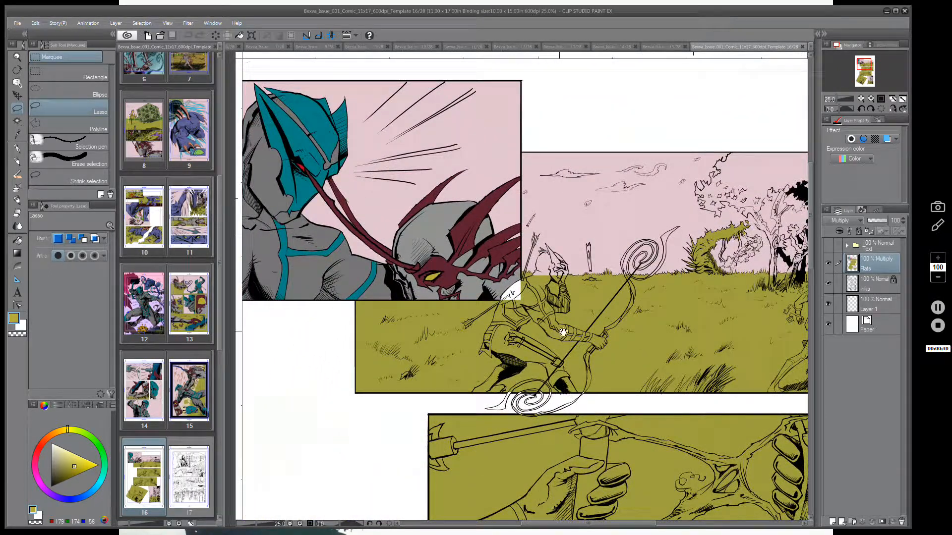
{"action": "left_click_drag", "start_coordinate": [570, 331], "coordinate": [589, 356]}
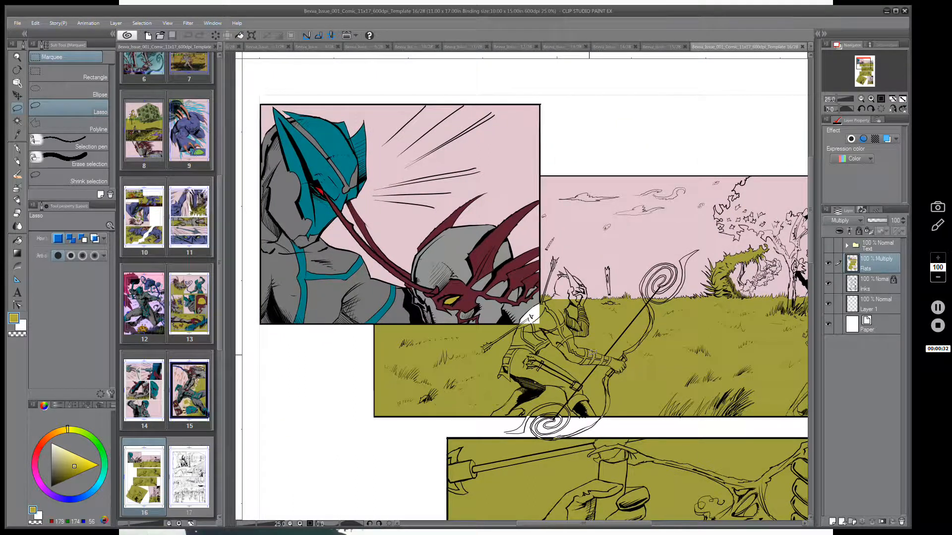
{"action": "left_click", "coordinate": [902, 99]}
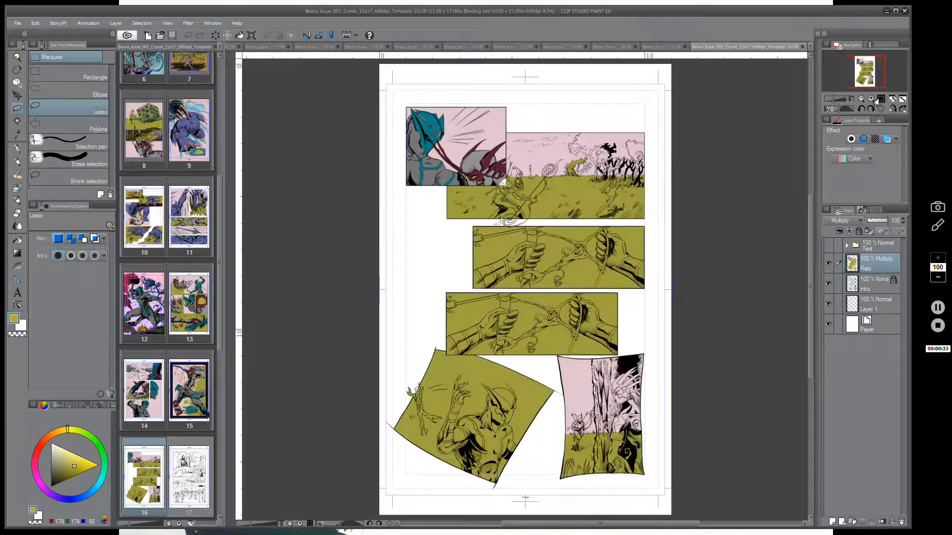
{"action": "left_click", "coordinate": [902, 99]}
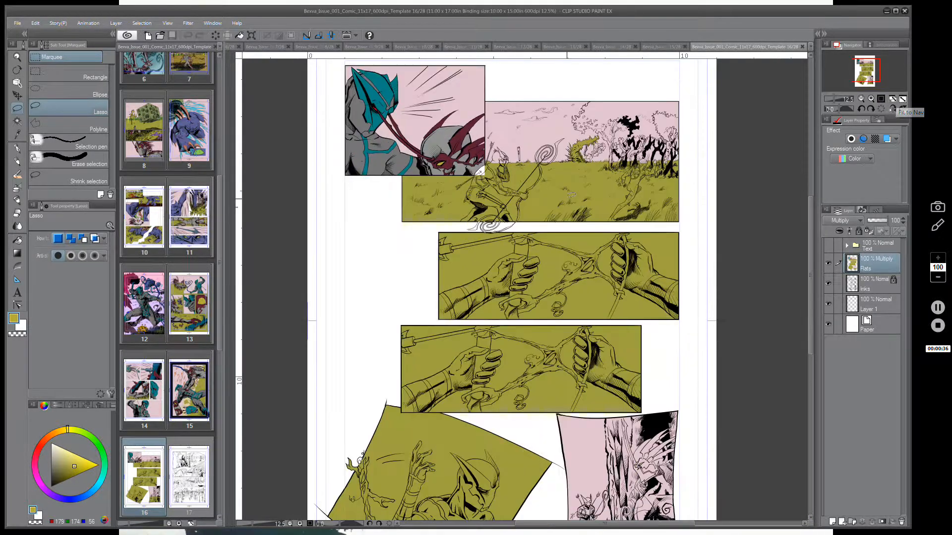
{"action": "left_click_drag", "start_coordinate": [601, 197], "coordinate": [601, 233]}
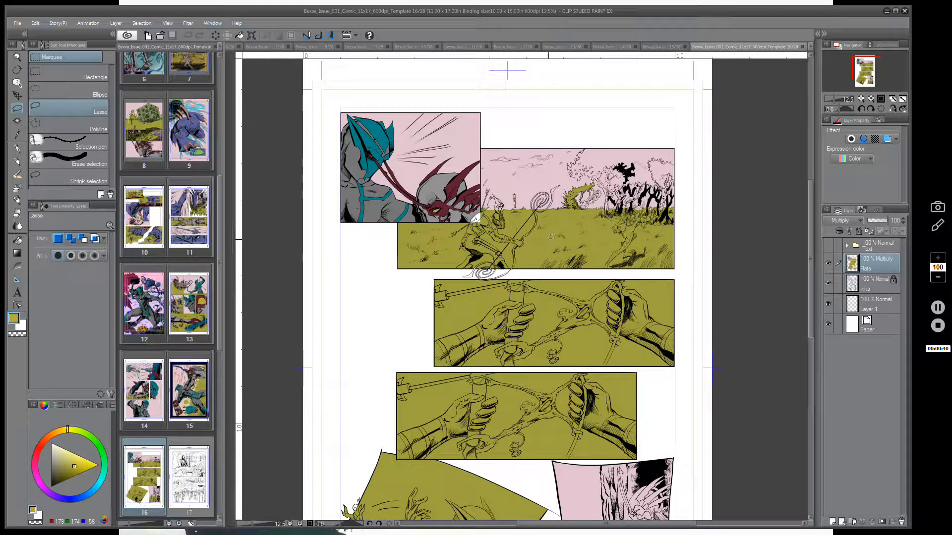
{"action": "scroll", "coordinate": [552, 249], "scroll_direction": "up", "scroll_amount": 1}
{"action": "scroll", "coordinate": [551, 249], "scroll_direction": "up", "scroll_amount": 1}
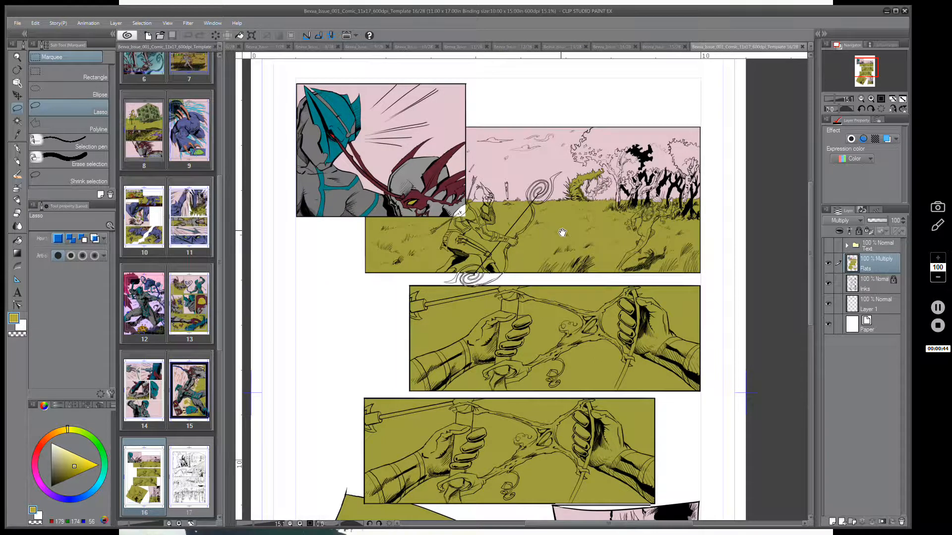
{"action": "left_click_drag", "start_coordinate": [560, 229], "coordinate": [568, 262]}
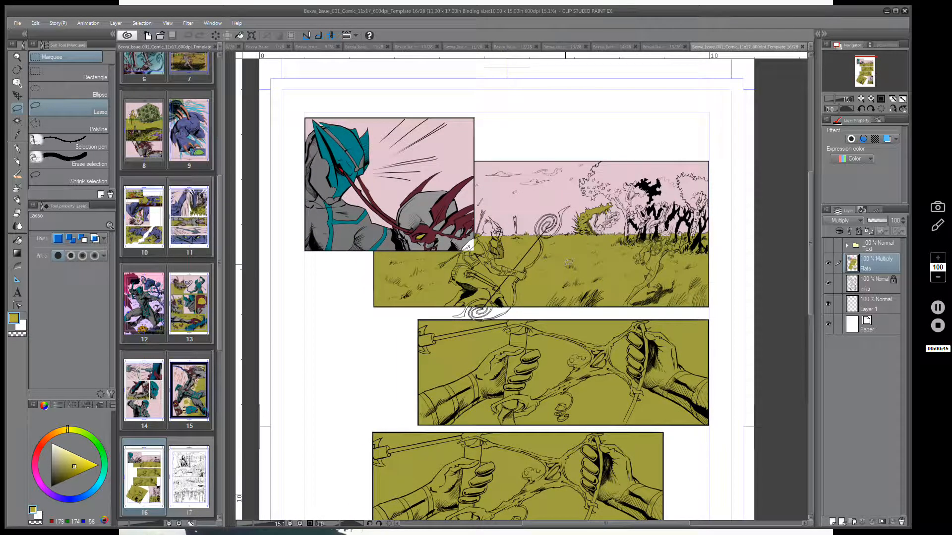
{"action": "left_click_drag", "start_coordinate": [532, 266], "coordinate": [535, 235]}
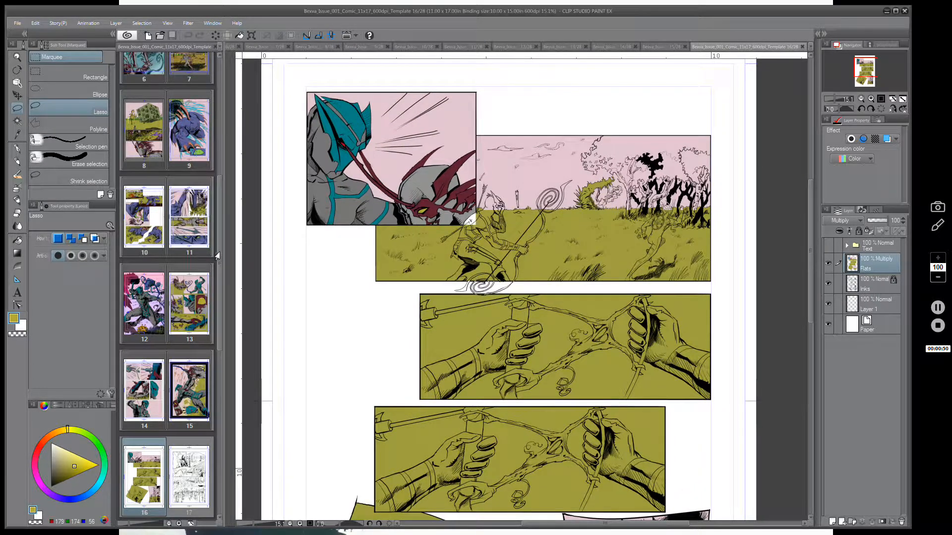
- Look through the comic's page thumbnails to compare the coloured pages with the uncoloured ones after page 16
{"action": "scroll", "coordinate": [215, 221], "scroll_direction": "up", "scroll_amount": 3}
{"action": "scroll", "coordinate": [215, 222], "scroll_direction": "down", "scroll_amount": 7}
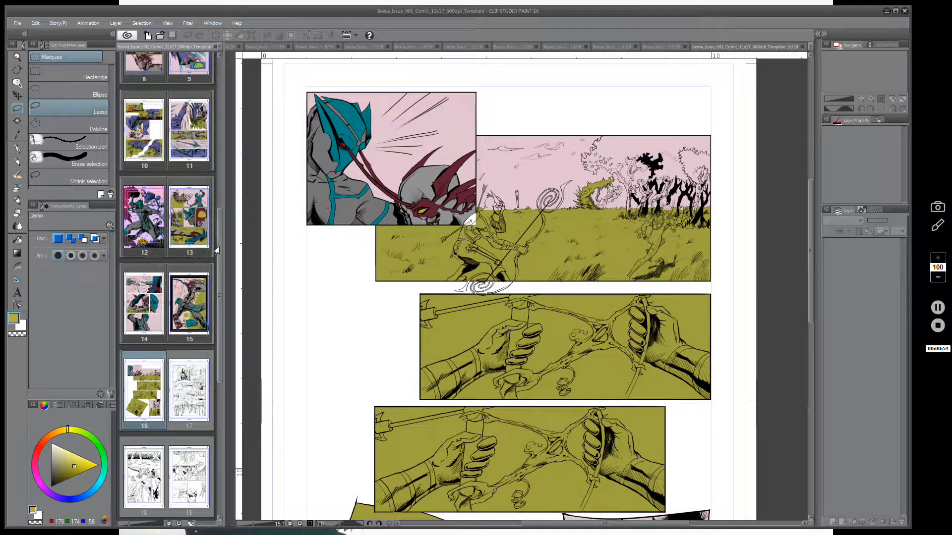
{"action": "left_click_drag", "start_coordinate": [218, 250], "coordinate": [217, 260]}
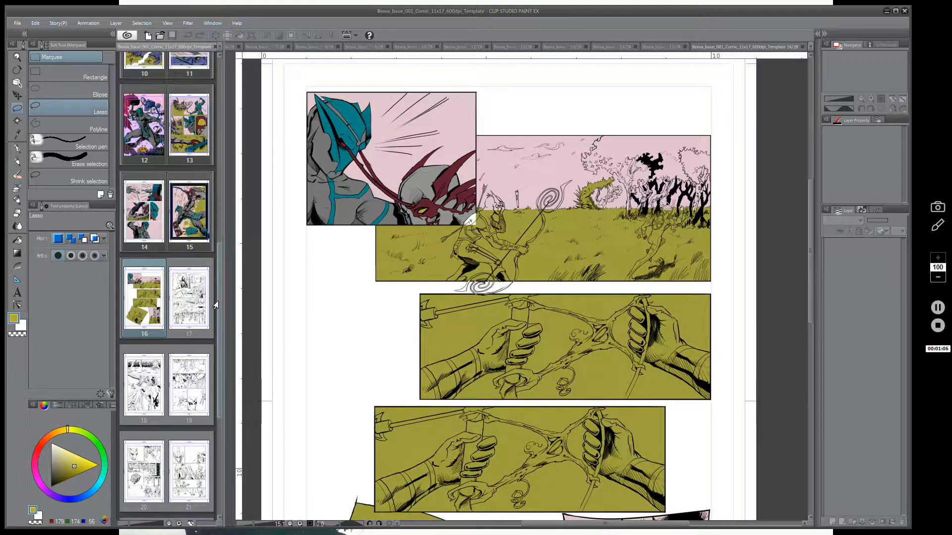
{"action": "mouse_move", "coordinate": [219, 345]}
{"action": "left_mouse_down"}
{"action": "mouse_move", "coordinate": [217, 286]}
{"action": "mouse_move", "coordinate": [216, 330]}
{"action": "left_mouse_up"}
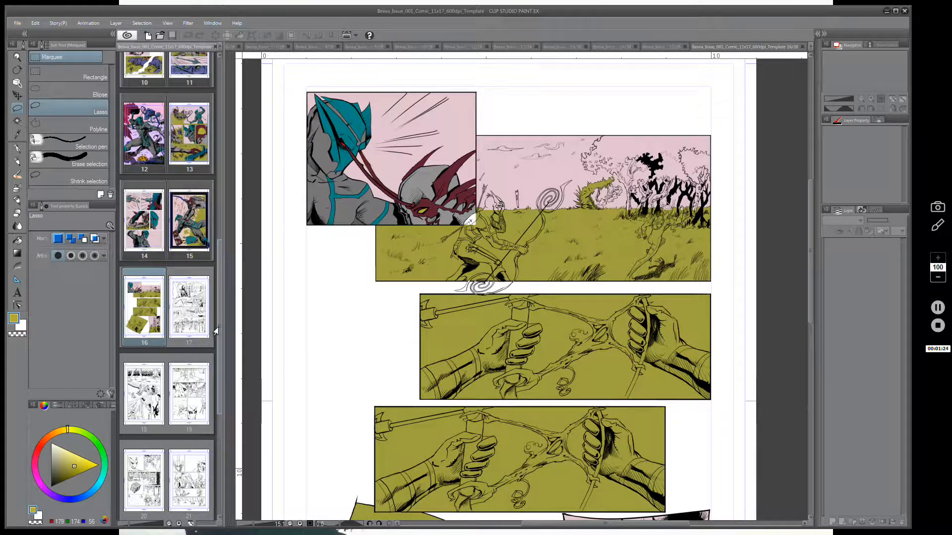
{"action": "scroll", "coordinate": [217, 333], "scroll_direction": "up", "scroll_amount": 2}
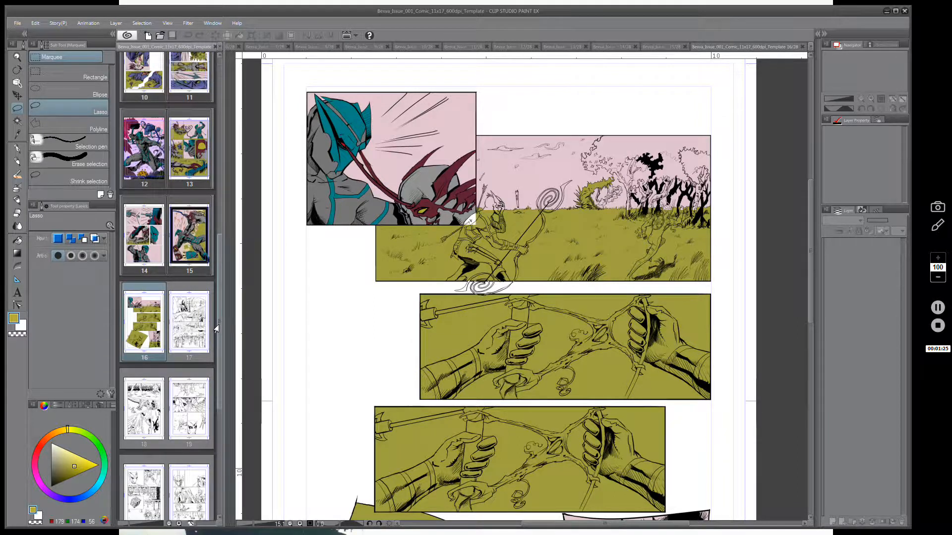
{"action": "scroll", "coordinate": [216, 322], "scroll_direction": "up", "scroll_amount": 5}
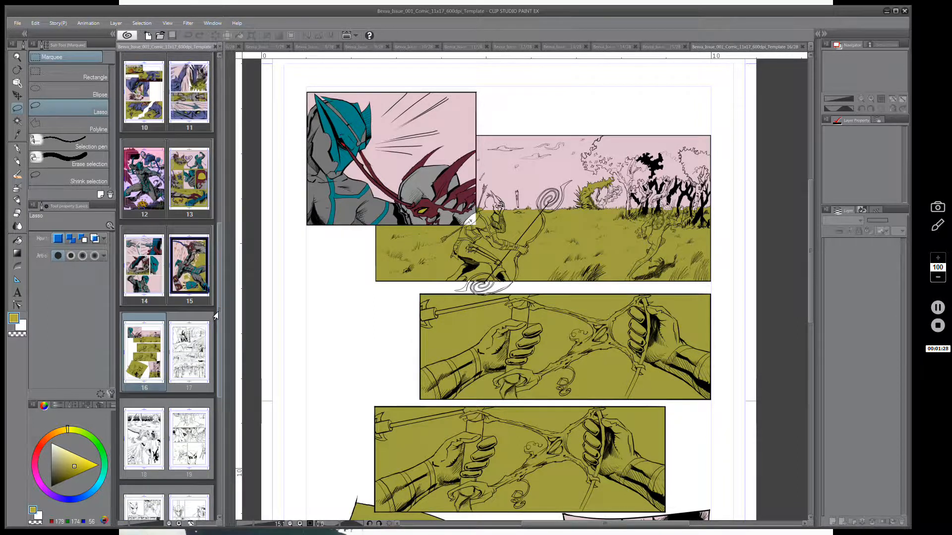
{"action": "scroll", "coordinate": [217, 308], "scroll_direction": "up", "scroll_amount": 1}
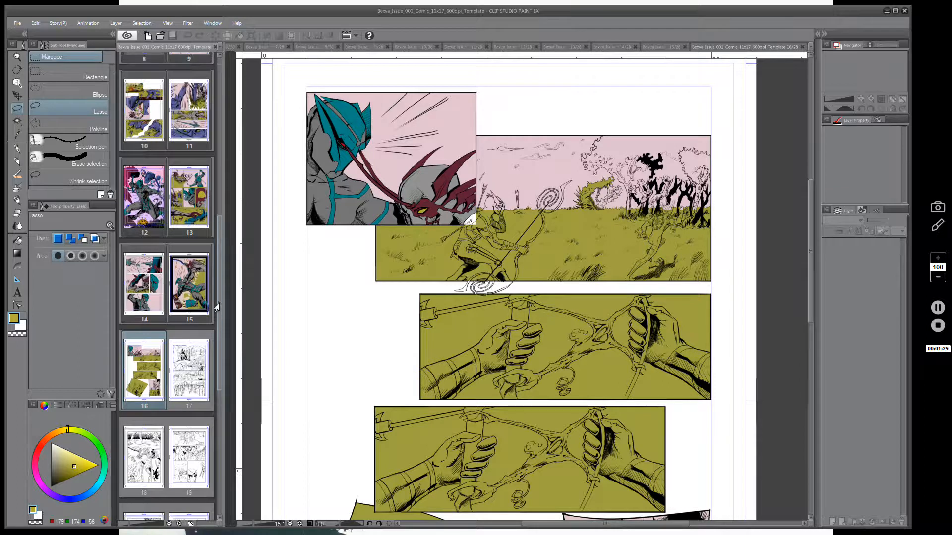
{"action": "scroll", "coordinate": [218, 302], "scroll_direction": "up", "scroll_amount": 7}
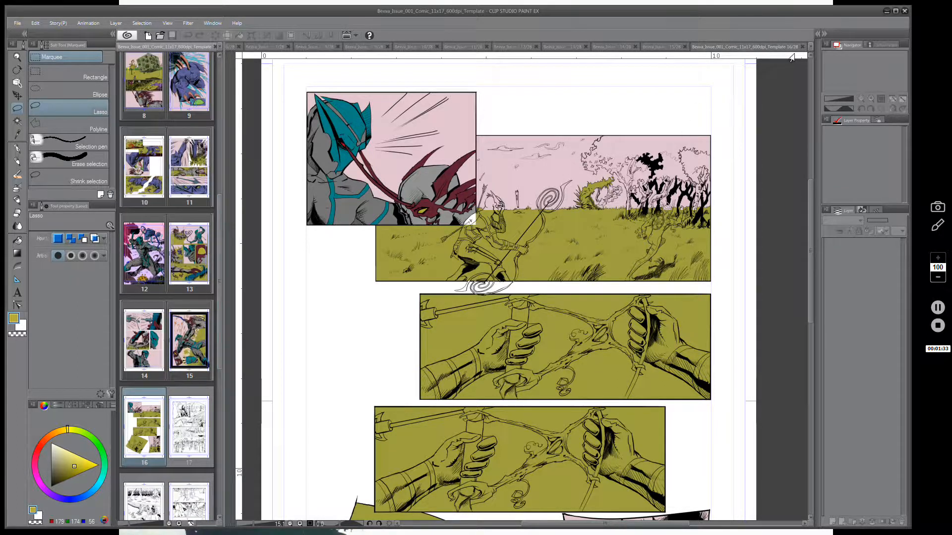
- Return to page 16's first panel, choose Auto select for referred layers, and hide the Inks layer
{"action": "left_click", "coordinate": [750, 50]}
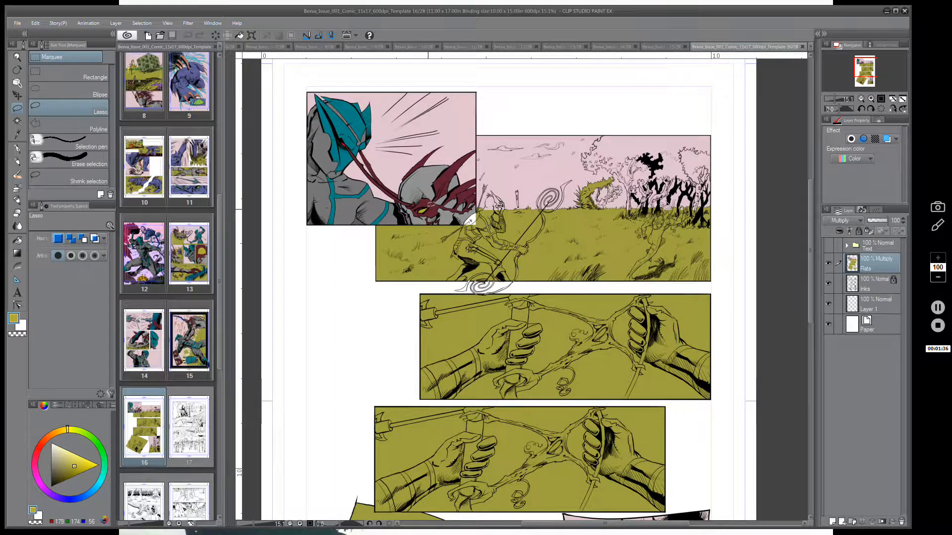
{"action": "scroll", "coordinate": [426, 188], "scroll_direction": "up", "scroll_amount": 2}
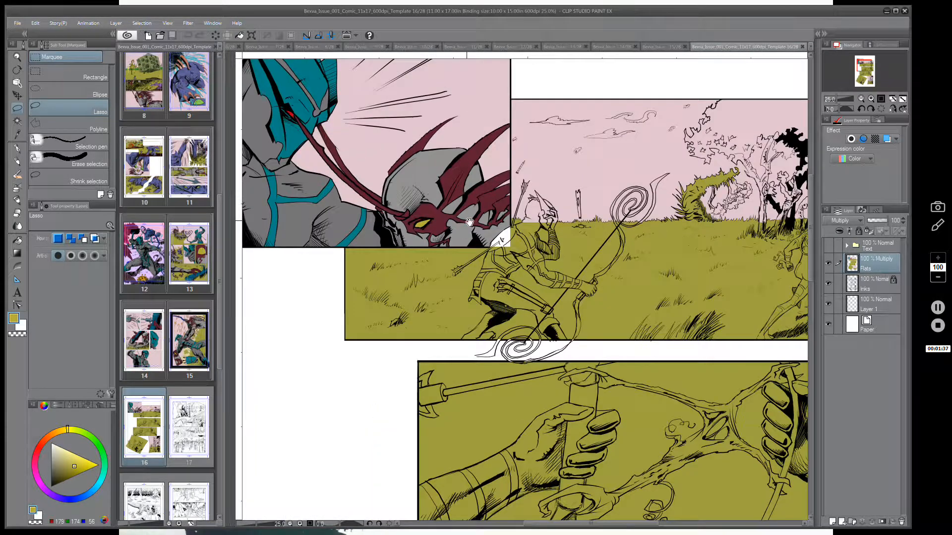
{"action": "left_click_drag", "start_coordinate": [485, 227], "coordinate": [536, 372]}
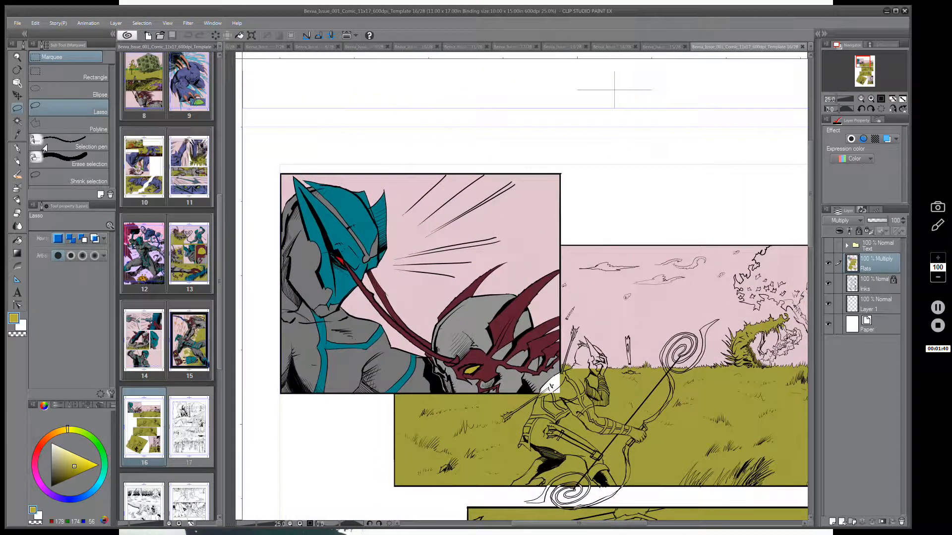
{"action": "left_click", "coordinate": [17, 122]}
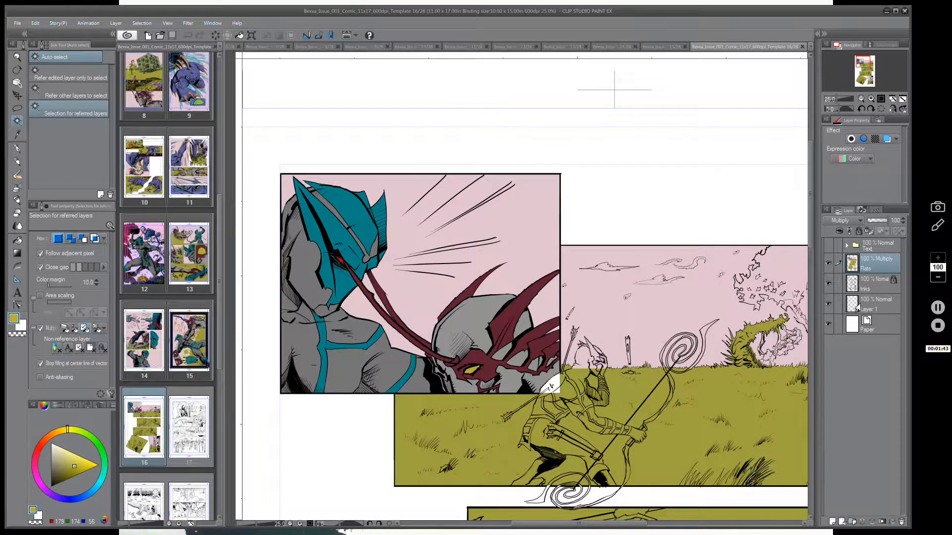
{"action": "left_click", "coordinate": [827, 283]}
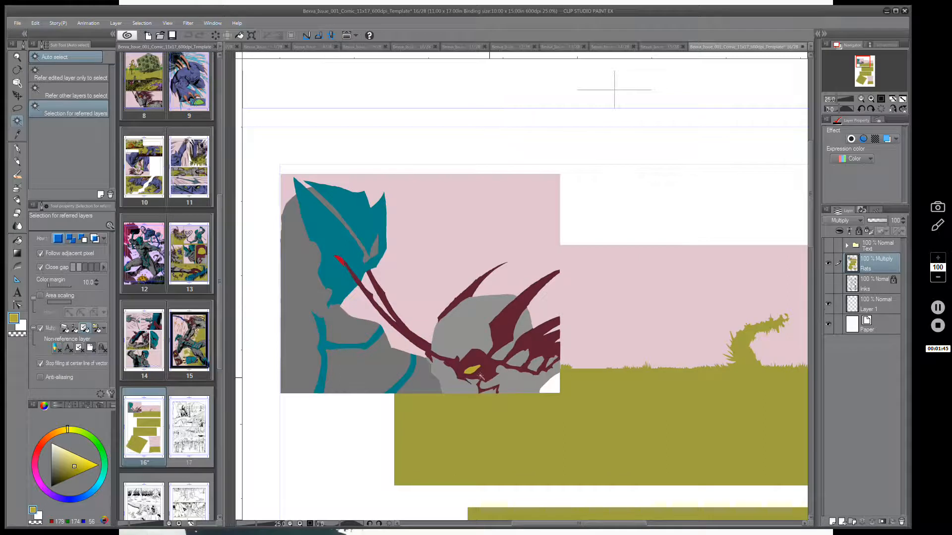
- Select the first panel's teal mask together with the teal bands on the figure's chest and arm
{"action": "left_click", "coordinate": [302, 292]}
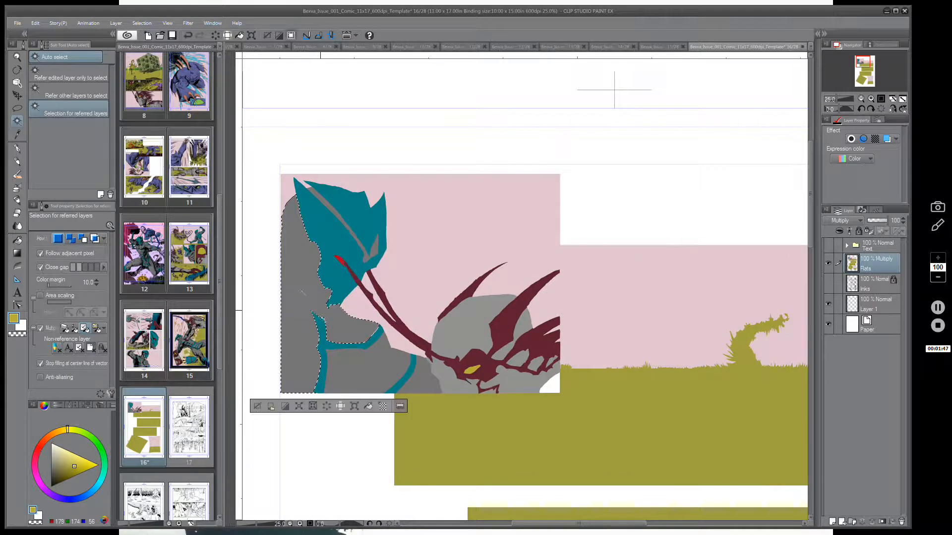
{"action": "left_click", "coordinate": [339, 279]}
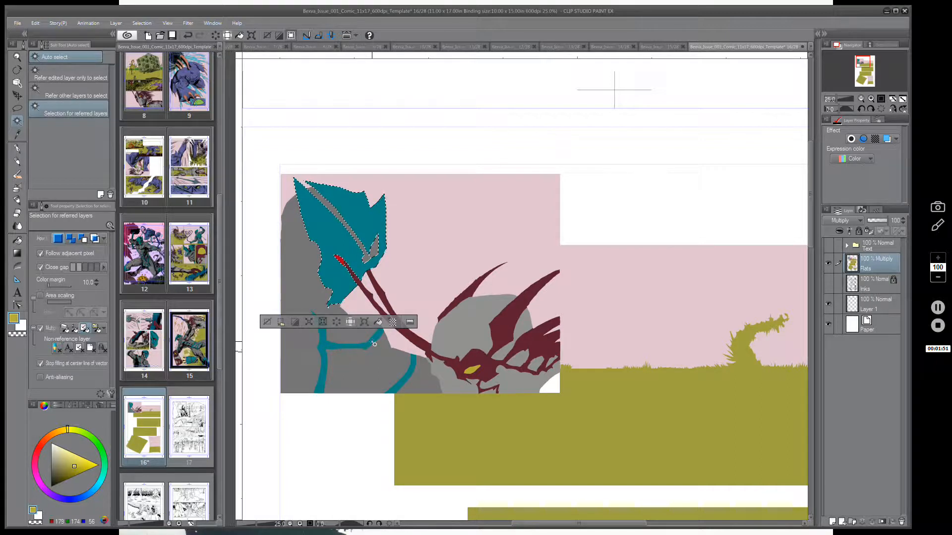
{"action": "left_click", "coordinate": [371, 341], "text": "shift"}
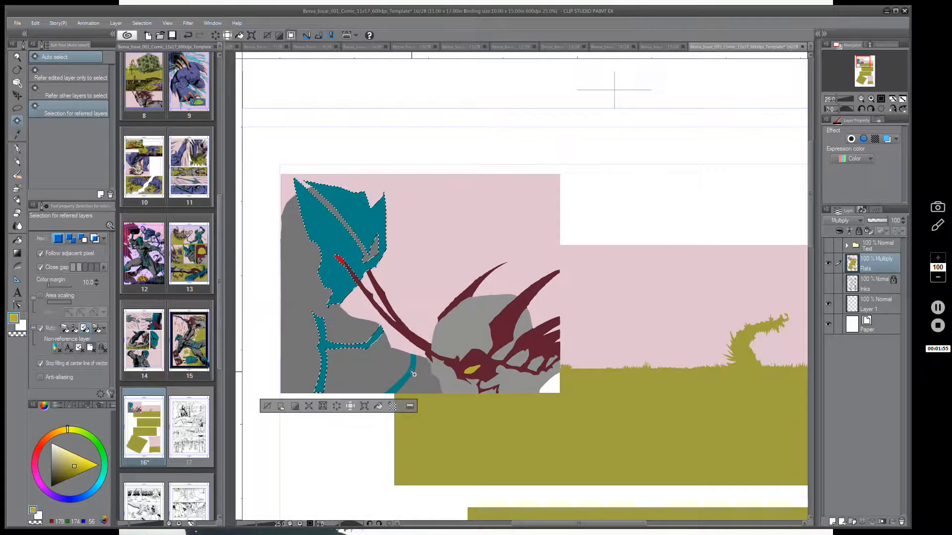
{"action": "left_click", "coordinate": [411, 370], "text": "shift"}
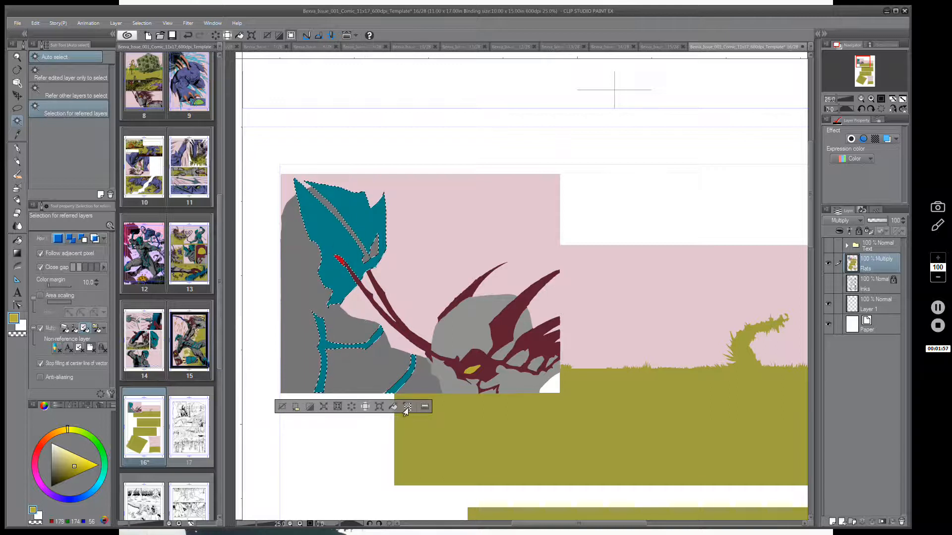
- Try filling the selected teal areas with the current olive colour, undo the fill, and clear the selection
{"action": "left_click", "coordinate": [395, 407]}
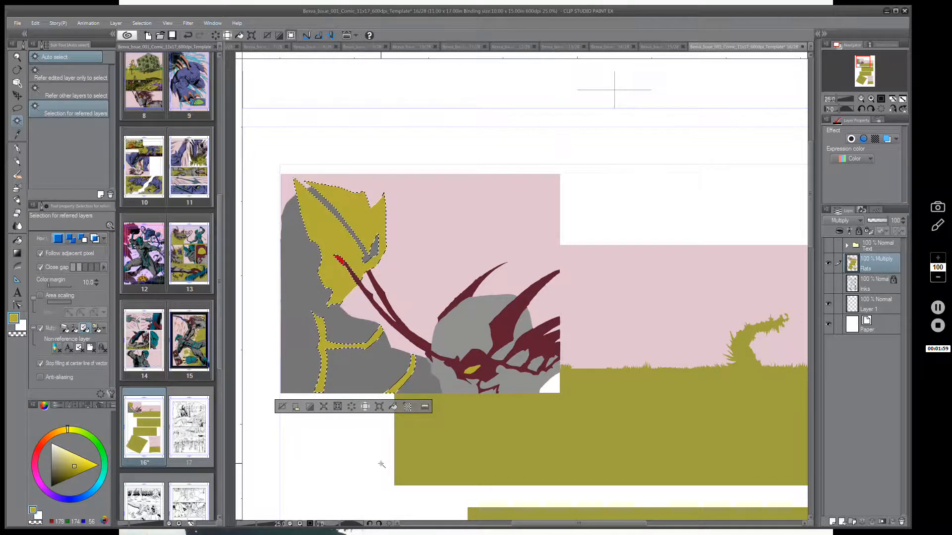
{"action": "key", "text": "ctrl+z"}
{"action": "left_click", "coordinate": [281, 407]}
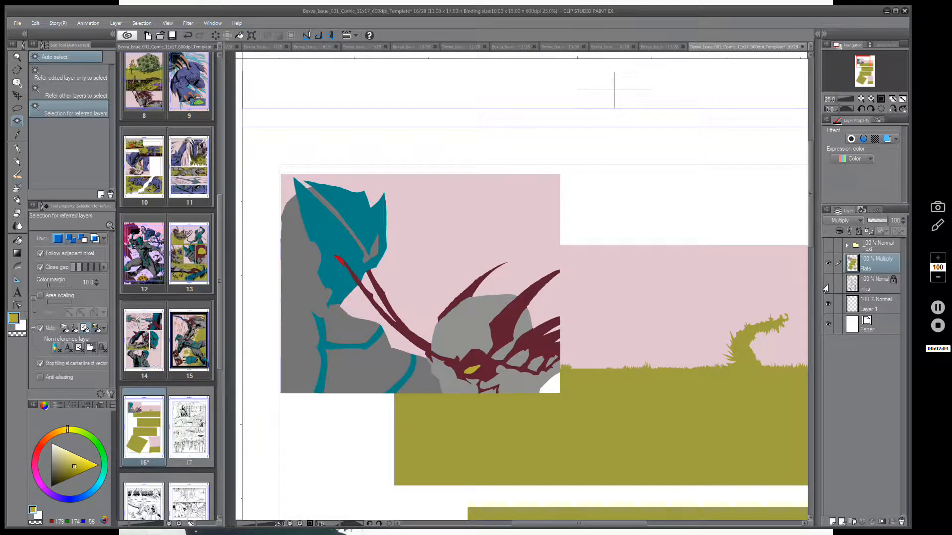
- Compare the flats with and without line art, leave the Inks layer shown, and choose the Lasso selection tool
{"action": "left_click", "coordinate": [827, 282]}
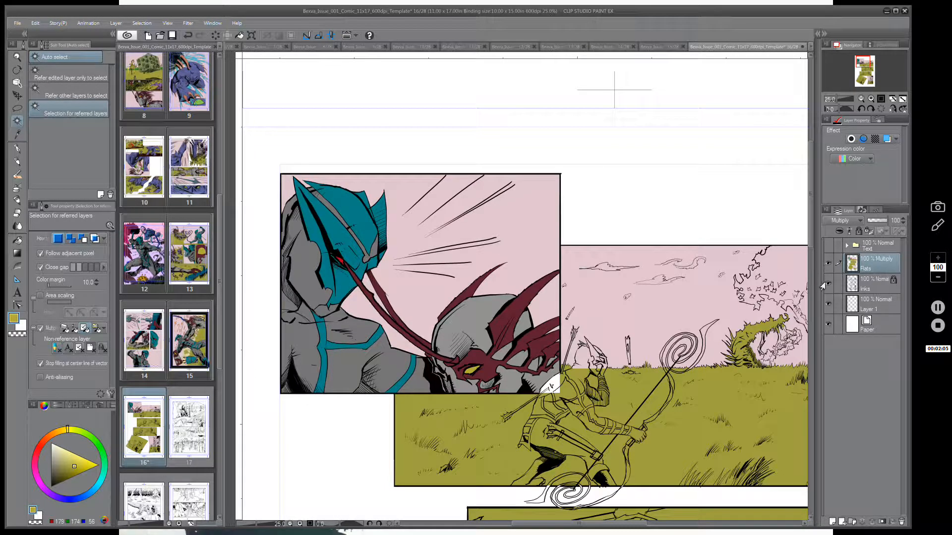
{"action": "left_click", "coordinate": [824, 284]}
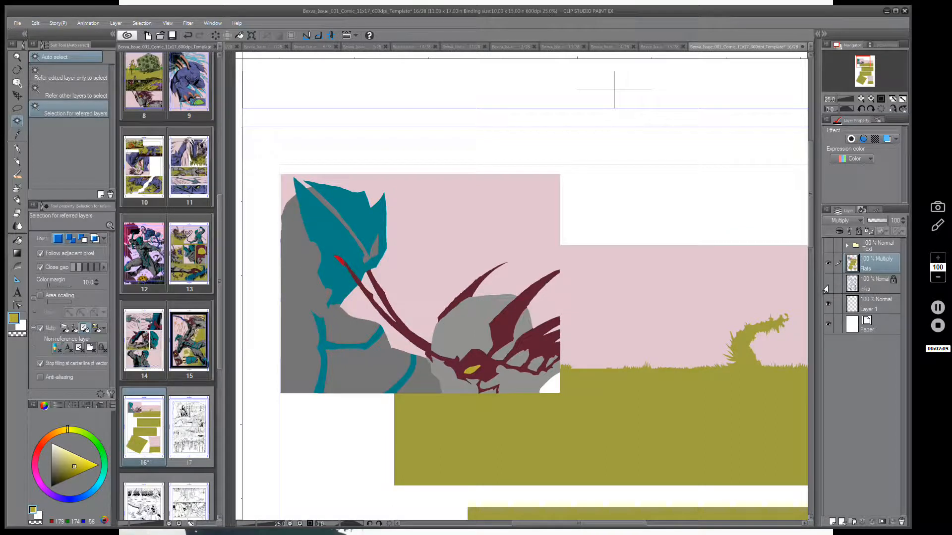
{"action": "left_click", "coordinate": [826, 284]}
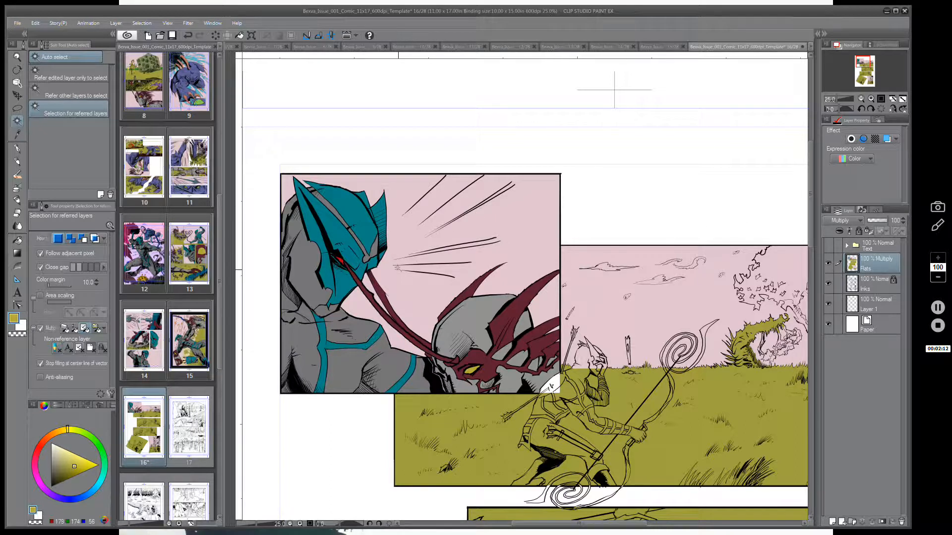
{"action": "left_click", "coordinate": [17, 109]}
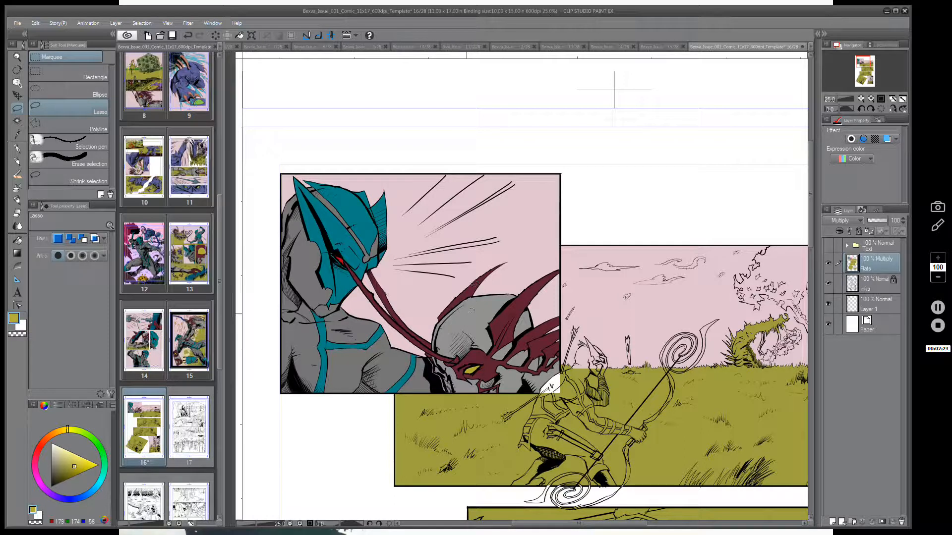
{"action": "left_click_drag", "start_coordinate": [467, 314], "coordinate": [476, 297]}
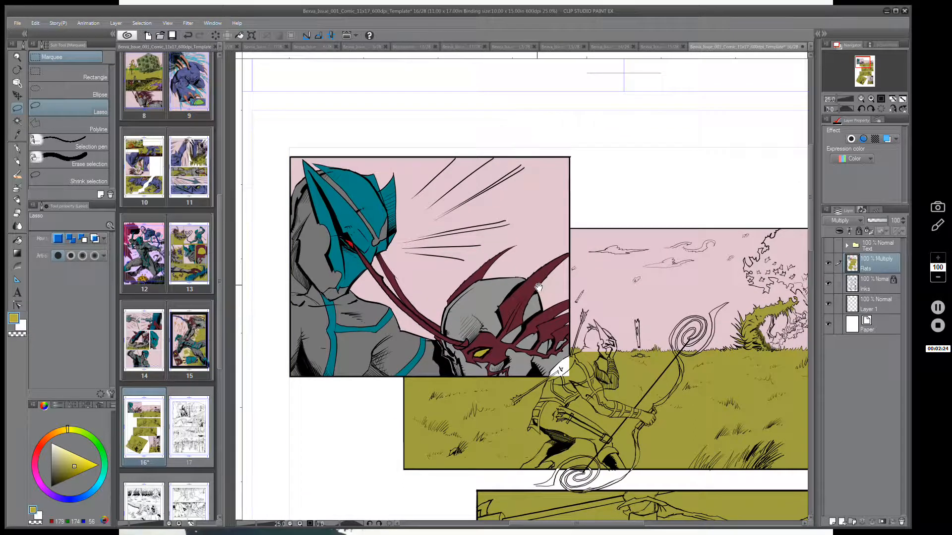
{"action": "left_click_drag", "start_coordinate": [530, 285], "coordinate": [528, 297]}
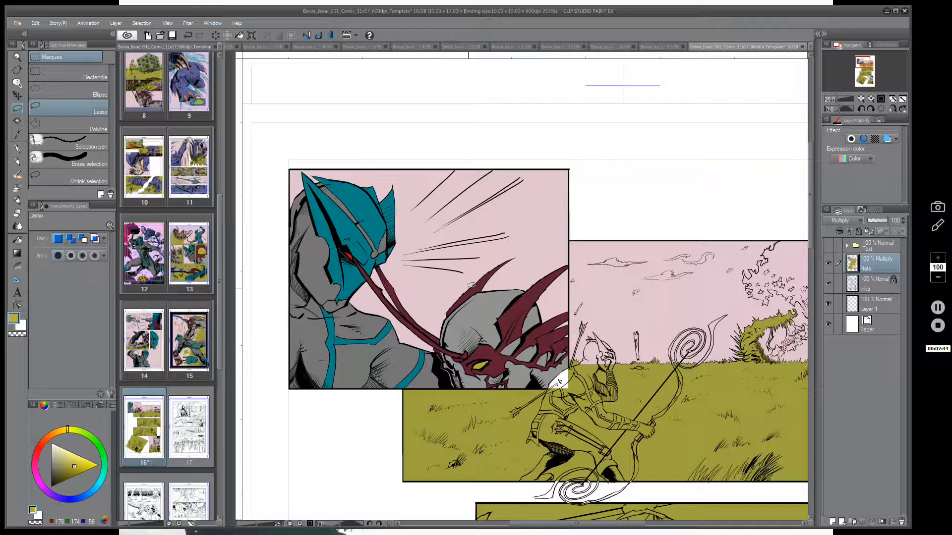
{"action": "left_click_drag", "start_coordinate": [810, 190], "coordinate": [808, 187]}
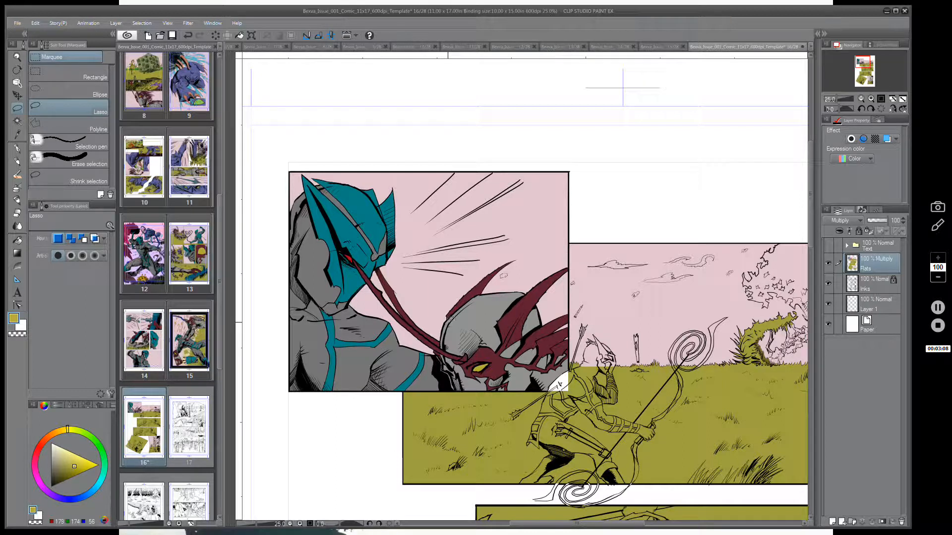
{"action": "scroll", "coordinate": [492, 332], "scroll_direction": "down", "scroll_amount": 1}
{"action": "scroll", "coordinate": [507, 332], "scroll_direction": "up", "scroll_amount": 1}
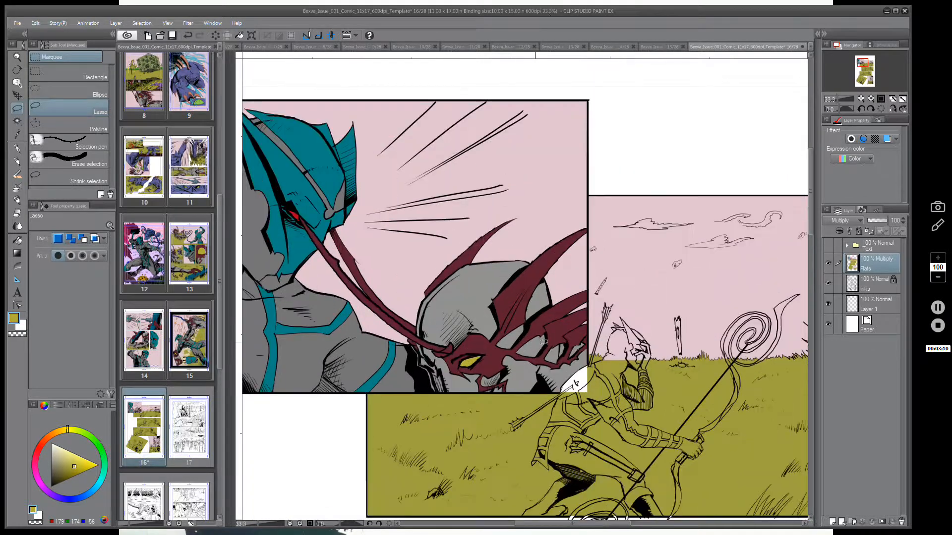
{"action": "left_click_drag", "start_coordinate": [594, 367], "coordinate": [508, 354]}
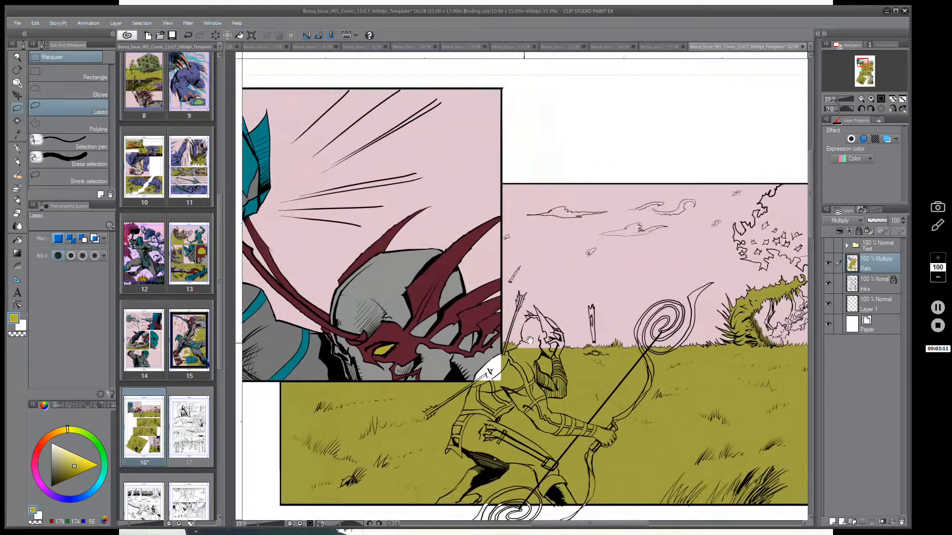
- Check the finished flats on page 13 as a colour reference and return to page 16
{"action": "left_click", "coordinate": [566, 47]}
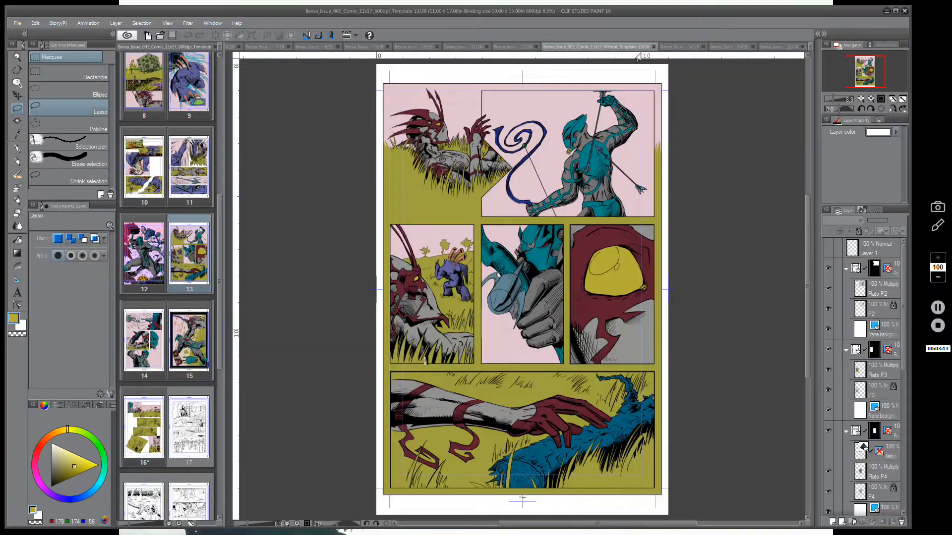
{"action": "left_click", "coordinate": [770, 47]}
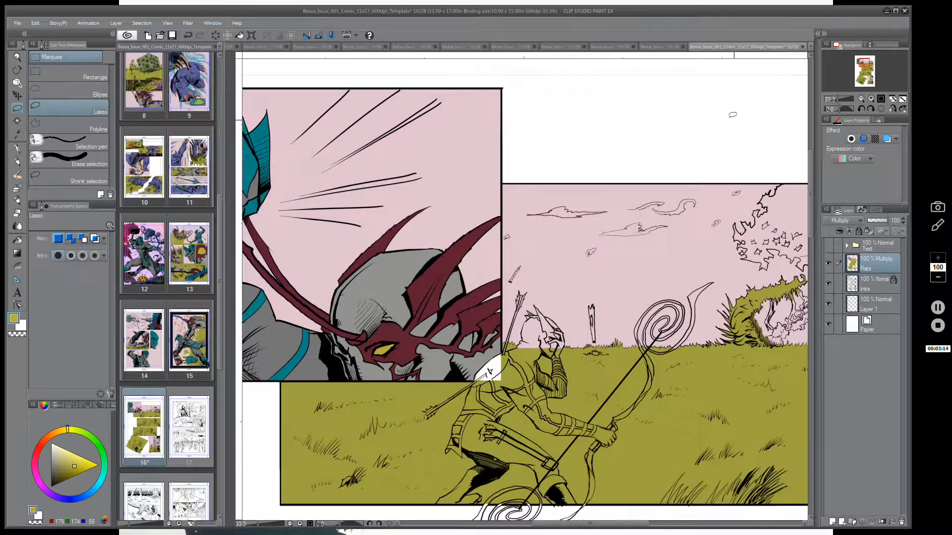
{"action": "left_click", "coordinate": [565, 47]}
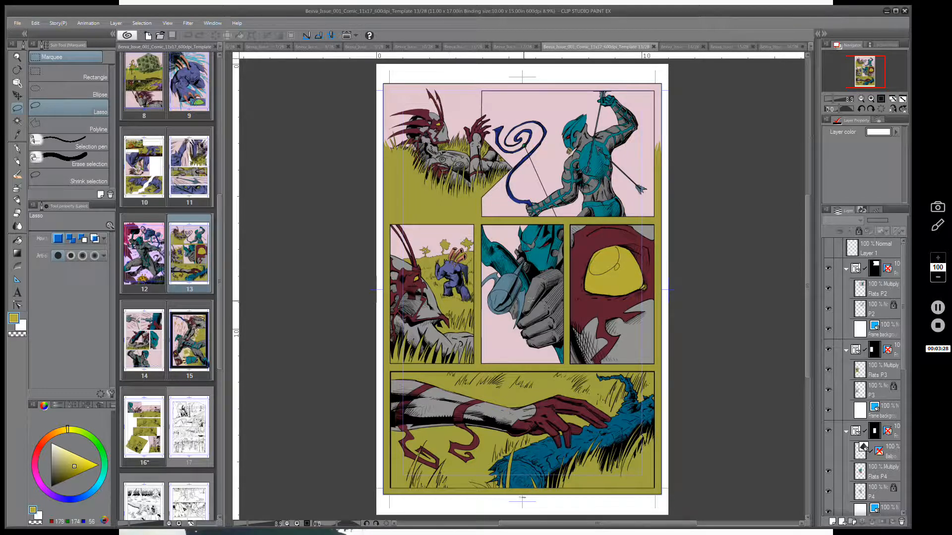
{"action": "left_click_drag", "start_coordinate": [581, 457], "coordinate": [571, 457]}
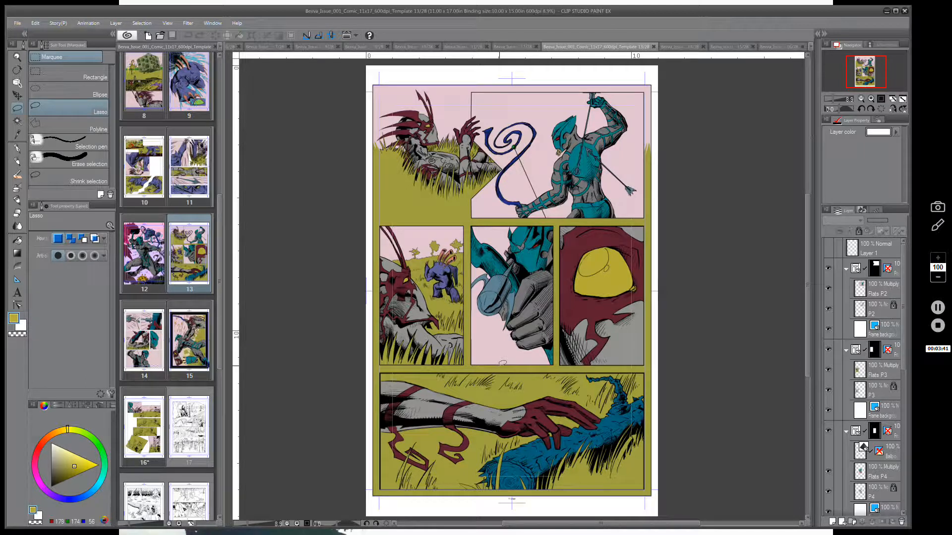
{"action": "left_click", "coordinate": [766, 47]}
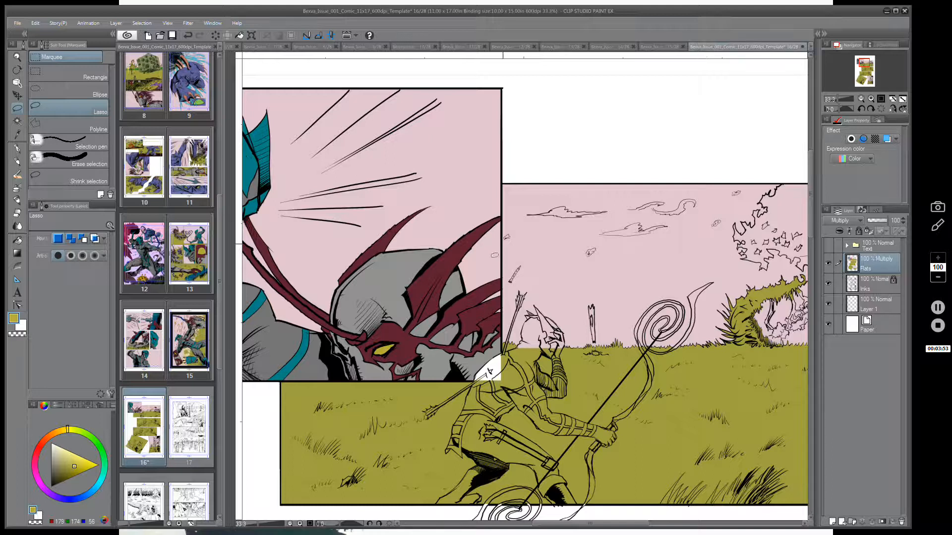
- Examine the uncoloured archer and running figure in page 16's second panel against the coloured figures in the first panel
{"action": "left_click_drag", "start_coordinate": [547, 342], "coordinate": [493, 322]}
{"action": "scroll", "coordinate": [493, 322], "scroll_direction": "up", "scroll_amount": 3}
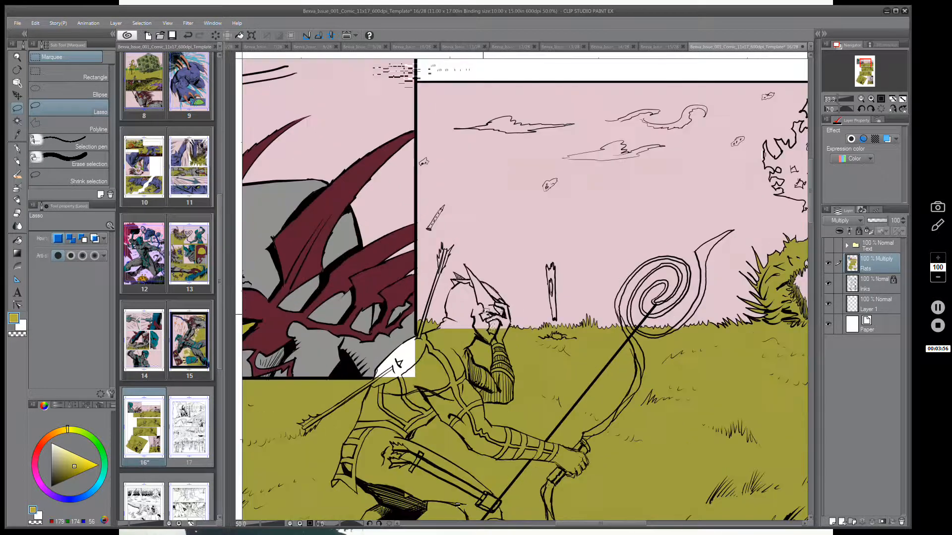
{"action": "scroll", "coordinate": [550, 339], "scroll_direction": "down", "scroll_amount": 1}
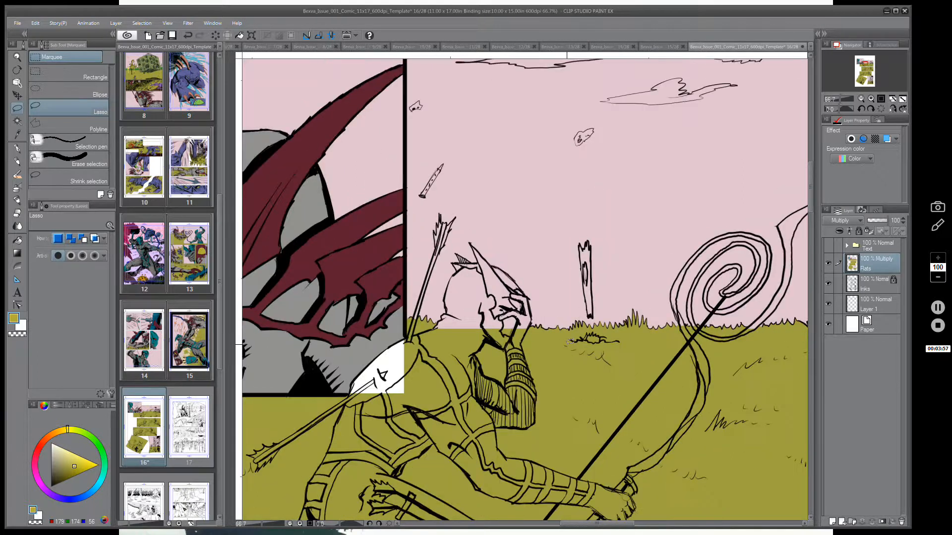
{"action": "scroll", "coordinate": [733, 353], "scroll_direction": "down", "scroll_amount": 2}
{"action": "left_click_drag", "start_coordinate": [777, 399], "coordinate": [425, 388]}
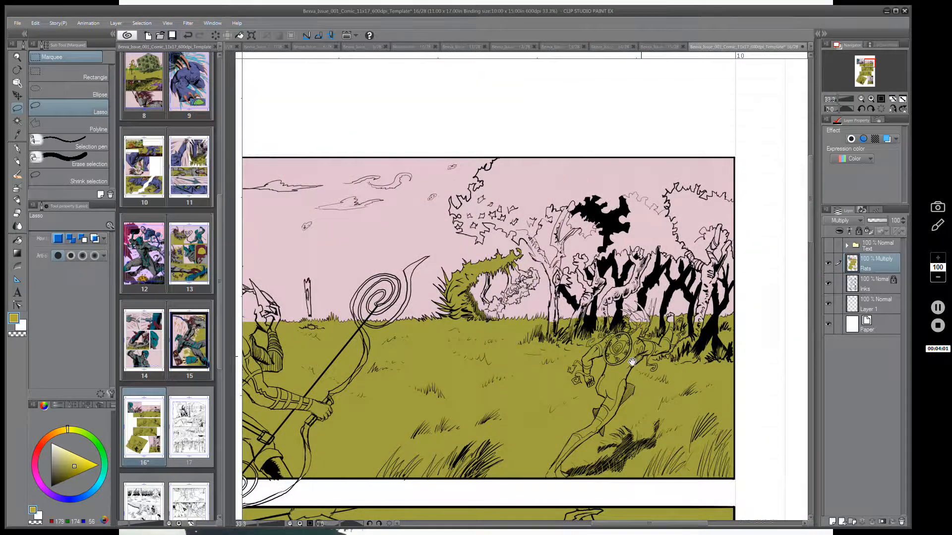
{"action": "mouse_move", "coordinate": [562, 398]}
{"action": "left_mouse_down"}
{"action": "mouse_move", "coordinate": [636, 373]}
{"action": "mouse_move", "coordinate": [784, 363]}
{"action": "mouse_move", "coordinate": [579, 393]}
{"action": "left_mouse_up"}
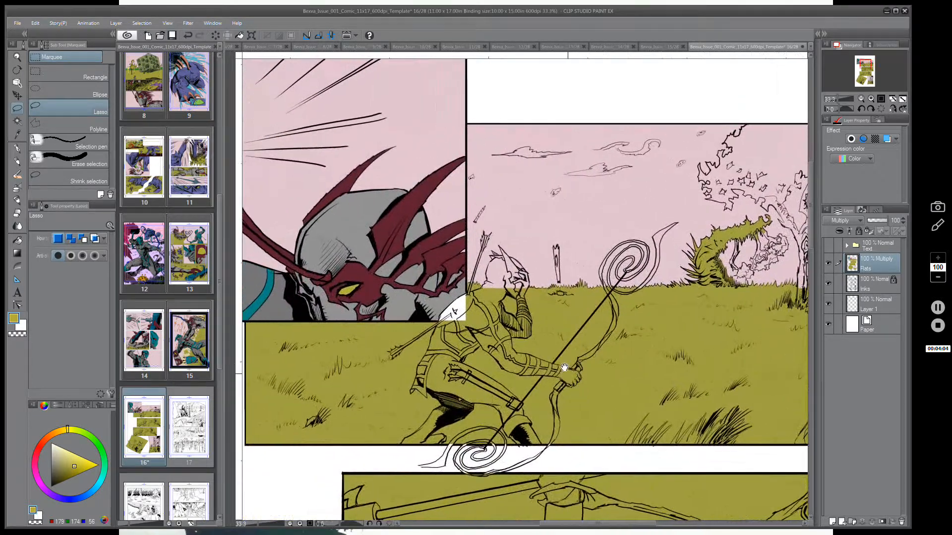
{"action": "scroll", "coordinate": [513, 320], "scroll_direction": "up", "scroll_amount": 2}
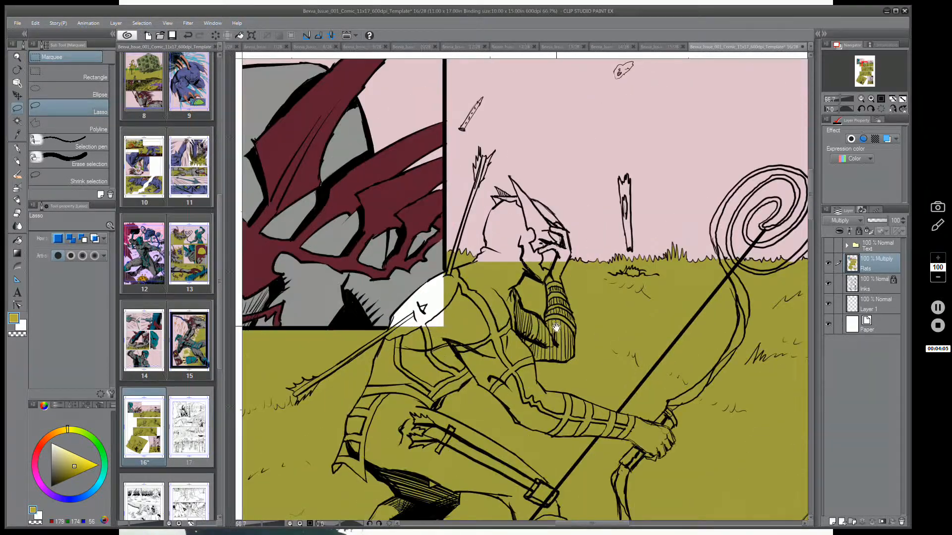
{"action": "left_click_drag", "start_coordinate": [360, 299], "coordinate": [651, 394]}
{"action": "left_click_drag", "start_coordinate": [377, 337], "coordinate": [513, 331]}
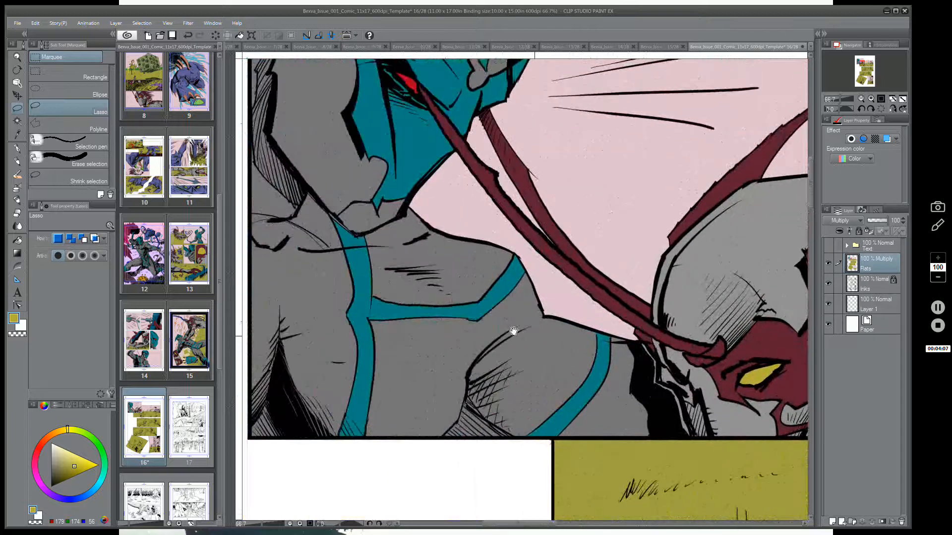
{"action": "left_click_drag", "start_coordinate": [623, 421], "coordinate": [333, 268]}
{"action": "left_click_drag", "start_coordinate": [662, 430], "coordinate": [368, 423]}
{"action": "left_click_drag", "start_coordinate": [472, 317], "coordinate": [503, 401]}
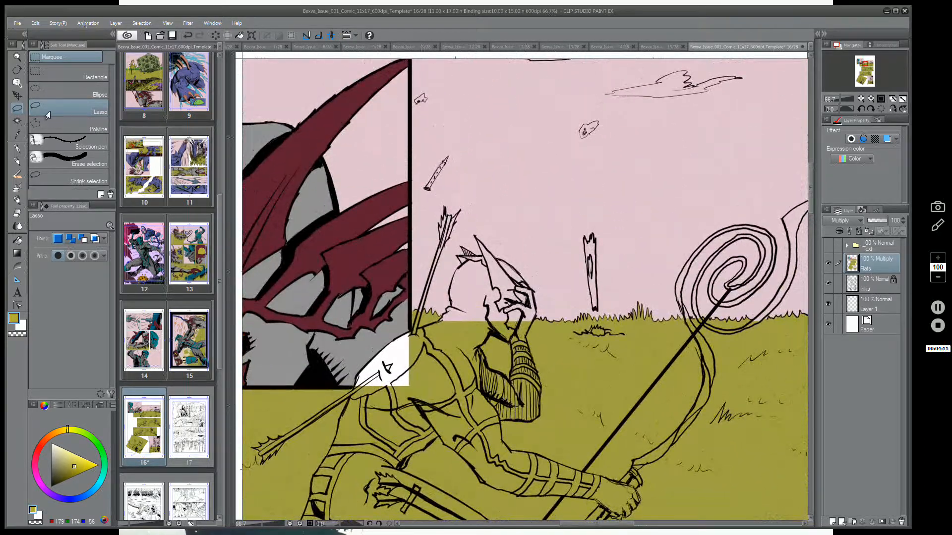
- Sample the grey (117, 117, 117) from the masked figure's body in the first panel and return to the Lasso selection tool
{"action": "left_click_drag", "start_coordinate": [517, 346], "coordinate": [744, 343]}
{"action": "left_click_drag", "start_coordinate": [281, 342], "coordinate": [516, 320]}
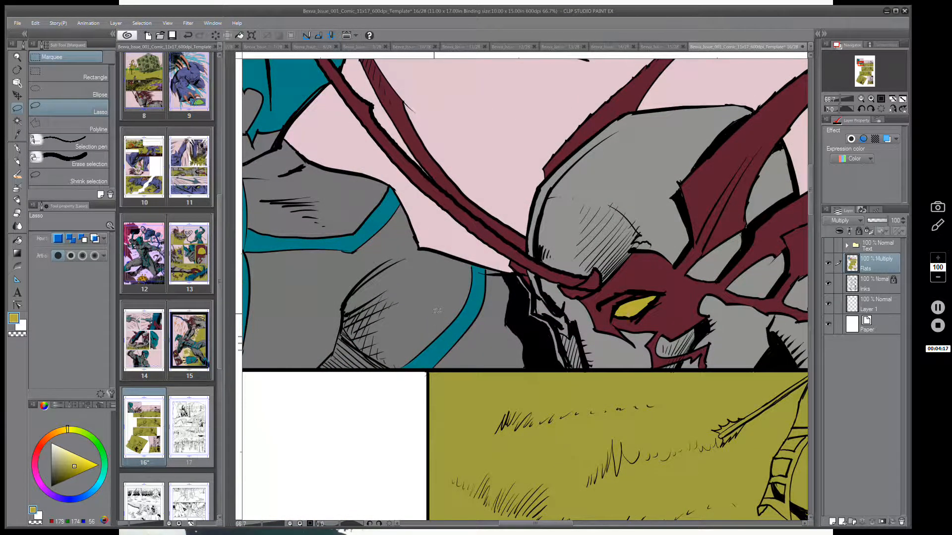
{"action": "key", "text": "i"}
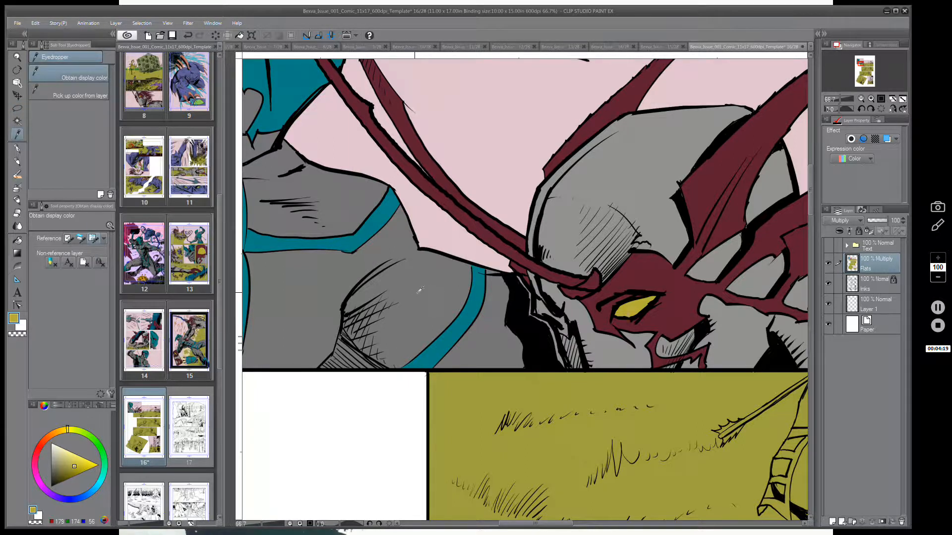
{"action": "left_click", "coordinate": [447, 323]}
{"action": "key", "text": "m"}
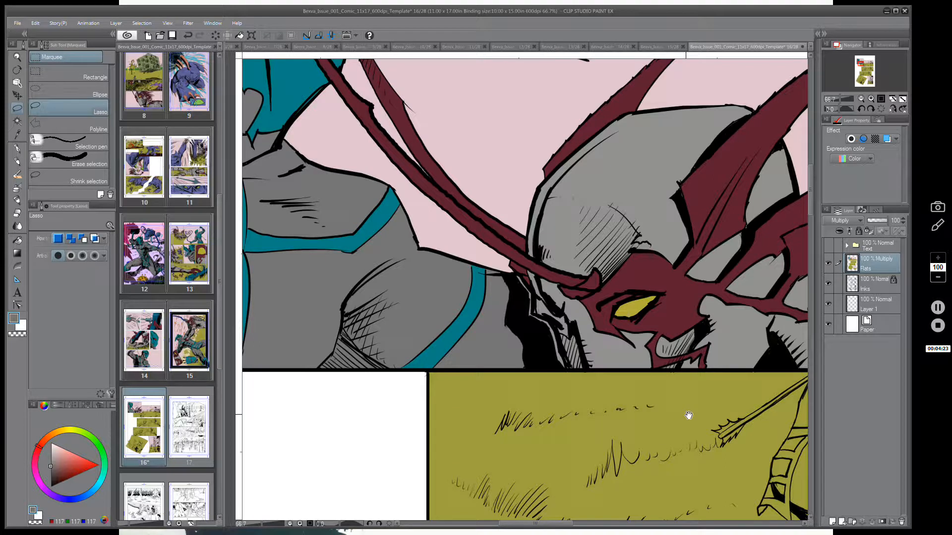
- Lasso the part of the crouching archer's back that overlaps the first panel's corner
{"action": "left_click_drag", "start_coordinate": [688, 416], "coordinate": [421, 372]}
{"action": "left_click_drag", "start_coordinate": [664, 362], "coordinate": [494, 357]}
{"action": "scroll", "coordinate": [387, 293], "scroll_direction": "up", "scroll_amount": 1}
{"action": "scroll", "coordinate": [468, 275], "scroll_direction": "up", "scroll_amount": 1}
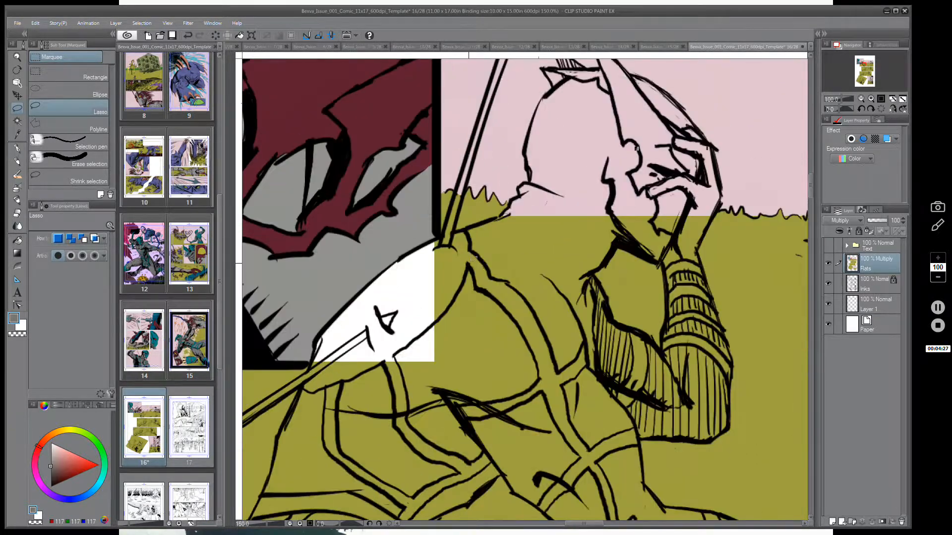
{"action": "left_click_drag", "start_coordinate": [528, 233], "coordinate": [605, 181]}
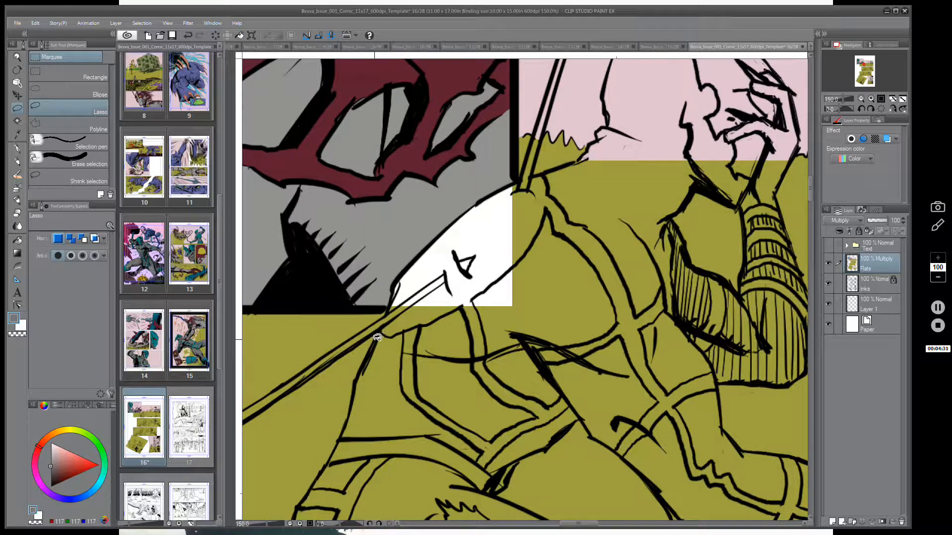
{"action": "mouse_move", "coordinate": [379, 333]}
{"action": "left_mouse_down"}
{"action": "mouse_move", "coordinate": [356, 407]}
{"action": "mouse_move", "coordinate": [436, 386]}
{"action": "mouse_move", "coordinate": [514, 318]}
{"action": "mouse_move", "coordinate": [526, 265]}
{"action": "mouse_move", "coordinate": [517, 179]}
{"action": "mouse_move", "coordinate": [419, 254]}
{"action": "mouse_move", "coordinate": [380, 330]}
{"action": "left_mouse_up"}
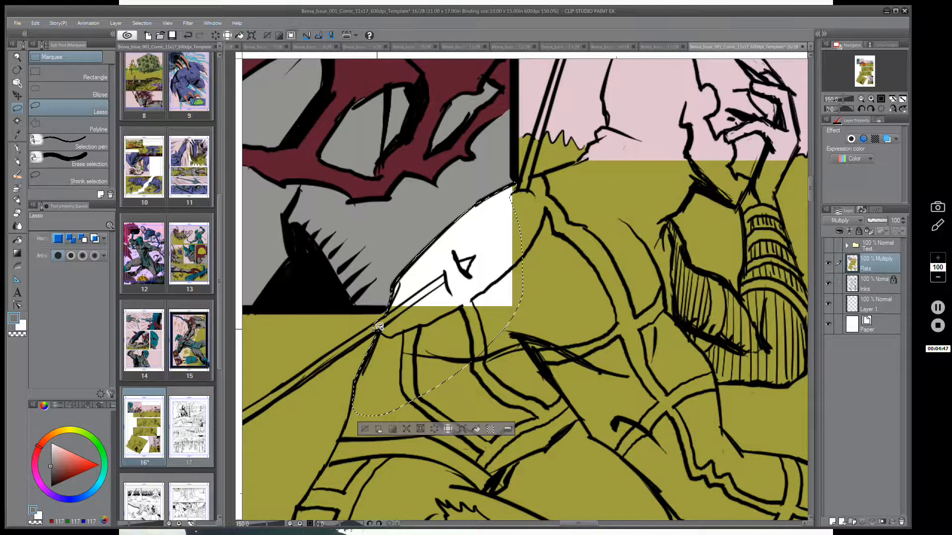
- Extend the selection along the archer's upper back and shoulder up to the base of the neck
{"action": "left_click_drag", "start_coordinate": [573, 266], "coordinate": [517, 384]}
{"action": "scroll", "coordinate": [463, 306], "scroll_direction": "up", "scroll_amount": 1}
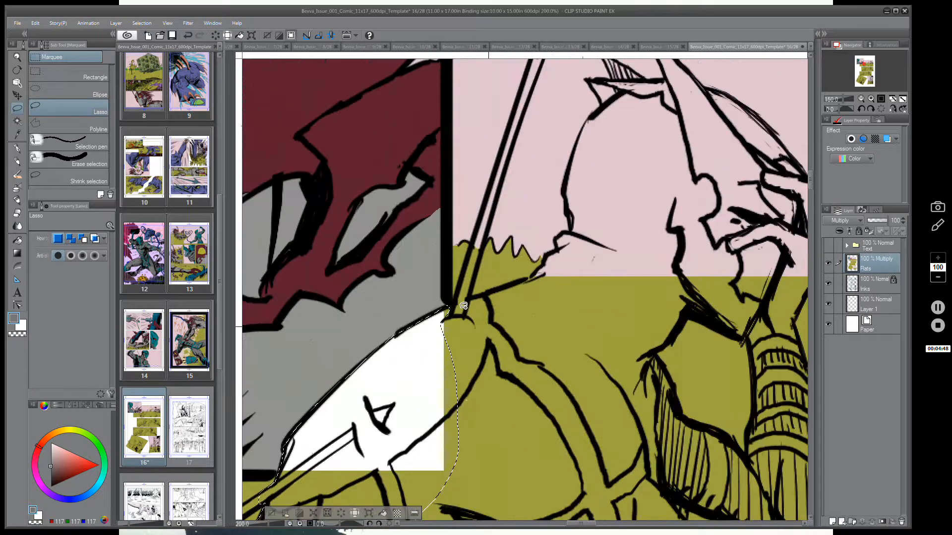
{"action": "left_click_drag", "start_coordinate": [507, 343], "coordinate": [500, 367]}
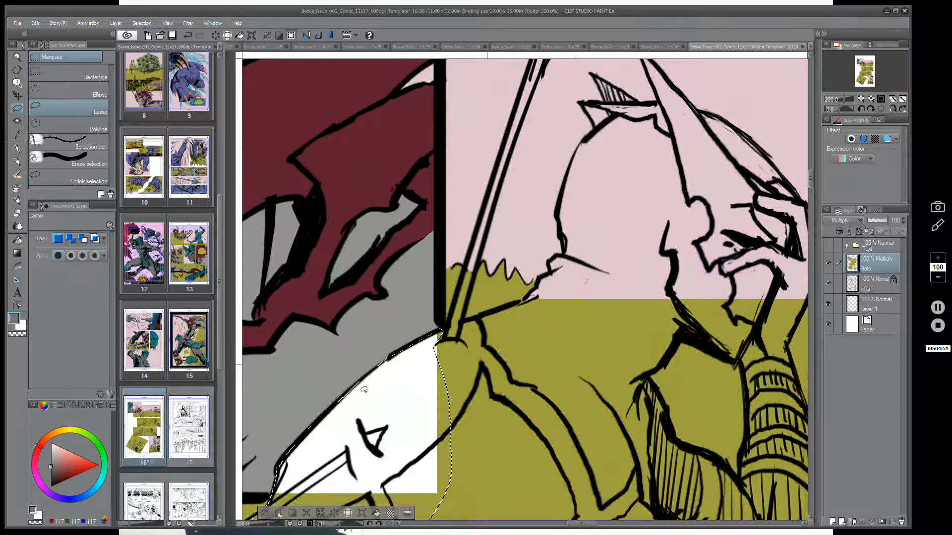
{"action": "left_click_drag", "start_coordinate": [364, 390], "coordinate": [342, 403]}
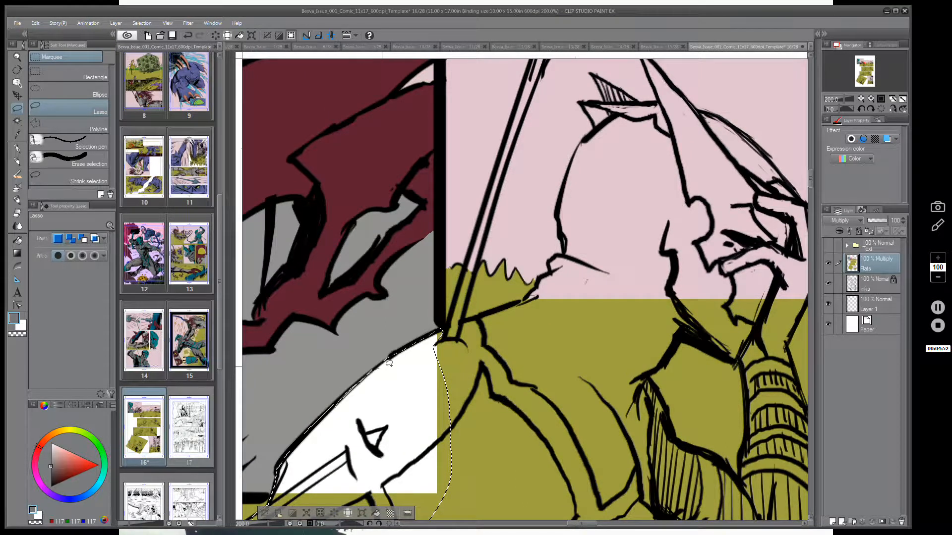
{"action": "left_click_drag", "start_coordinate": [388, 361], "coordinate": [408, 345]}
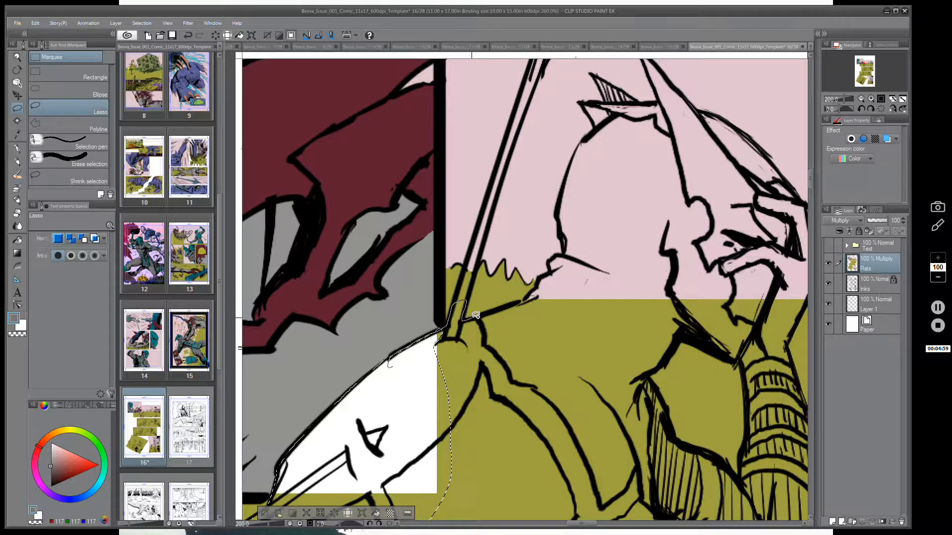
{"action": "mouse_move", "coordinate": [476, 315]}
{"action": "left_mouse_down"}
{"action": "mouse_move", "coordinate": [527, 295]}
{"action": "mouse_move", "coordinate": [563, 253]}
{"action": "mouse_move", "coordinate": [561, 229]}
{"action": "mouse_move", "coordinate": [592, 226]}
{"action": "mouse_move", "coordinate": [615, 294]}
{"action": "mouse_move", "coordinate": [571, 382]}
{"action": "mouse_move", "coordinate": [479, 474]}
{"action": "left_mouse_up"}
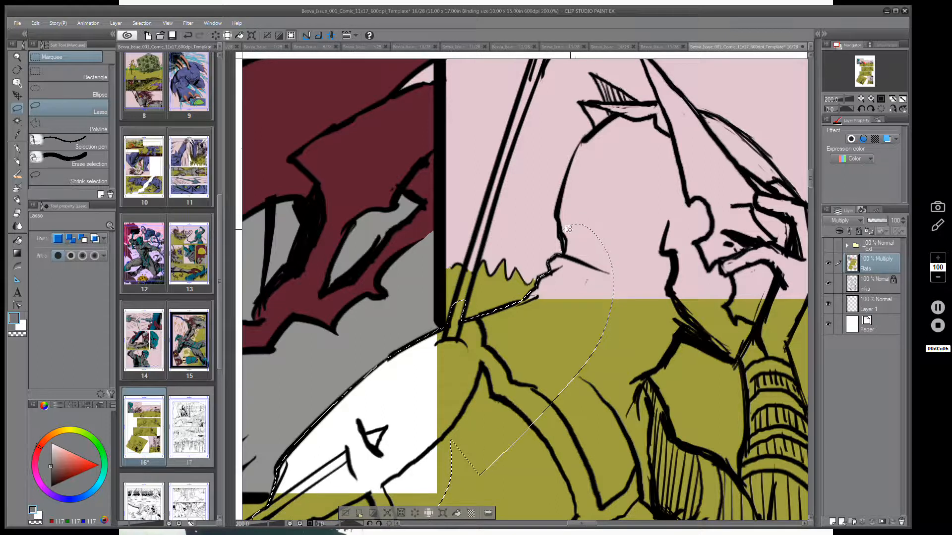
- Add the shaft and ragged fletching of the arrow rising from the archer's shoulder to the selection
{"action": "left_click_drag", "start_coordinate": [635, 235], "coordinate": [577, 332]}
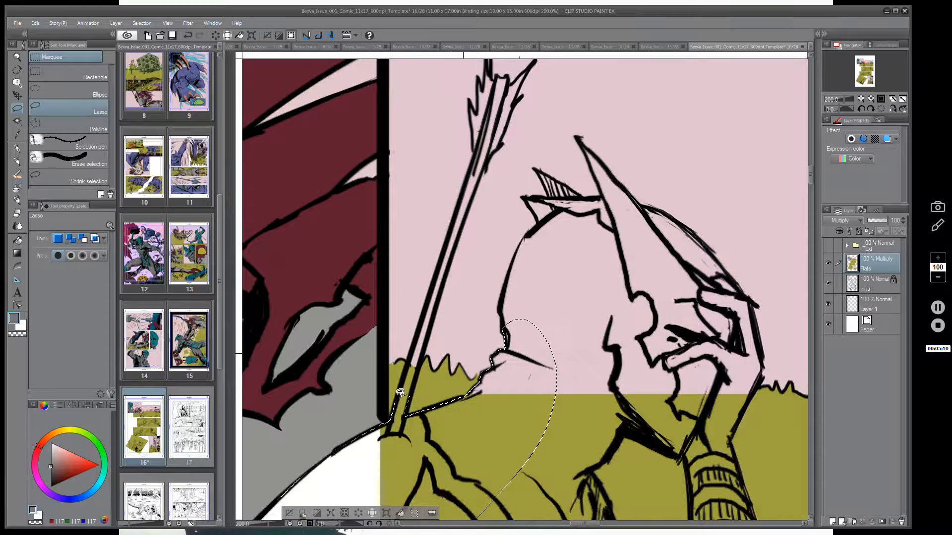
{"action": "mouse_move", "coordinate": [396, 397]}
{"action": "left_mouse_down"}
{"action": "mouse_move", "coordinate": [407, 400]}
{"action": "mouse_move", "coordinate": [427, 342]}
{"action": "mouse_move", "coordinate": [479, 179]}
{"action": "mouse_move", "coordinate": [472, 174]}
{"action": "mouse_move", "coordinate": [444, 334]}
{"action": "mouse_move", "coordinate": [428, 343]}
{"action": "left_mouse_up"}
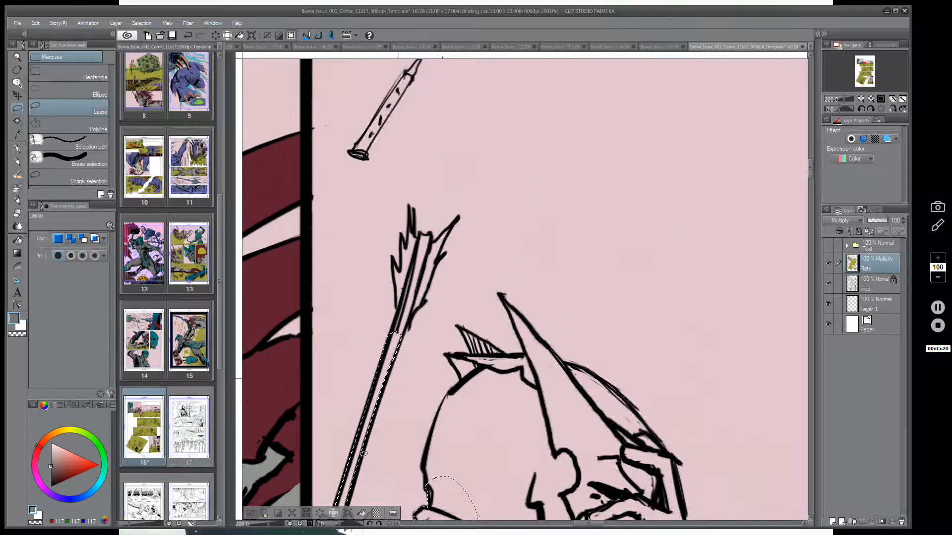
{"action": "mouse_move", "coordinate": [361, 456]}
{"action": "left_mouse_down"}
{"action": "mouse_move", "coordinate": [395, 351]}
{"action": "mouse_move", "coordinate": [373, 400]}
{"action": "left_mouse_up"}
{"action": "left_click_drag", "start_coordinate": [434, 326], "coordinate": [423, 399]}
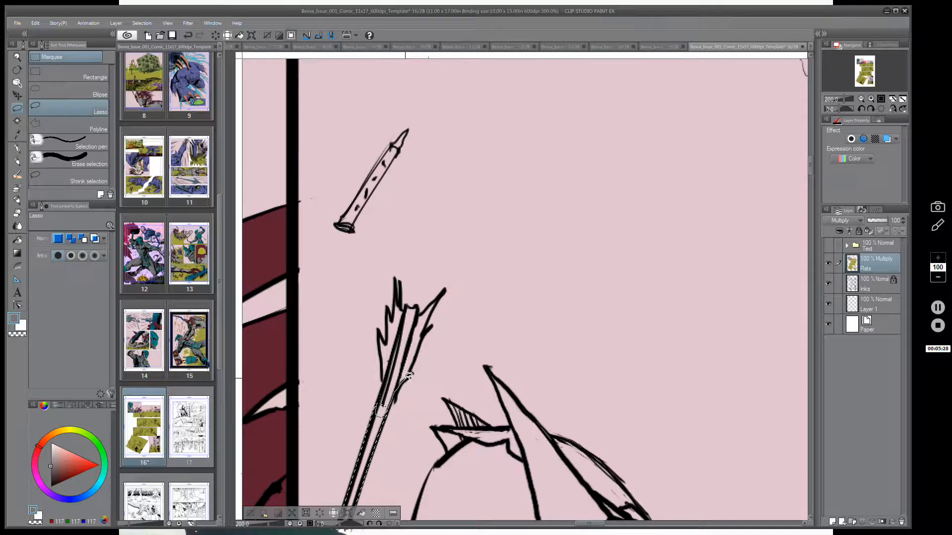
{"action": "mouse_move", "coordinate": [417, 356]}
{"action": "left_mouse_down"}
{"action": "mouse_move", "coordinate": [441, 294]}
{"action": "mouse_move", "coordinate": [420, 312]}
{"action": "mouse_move", "coordinate": [420, 304]}
{"action": "mouse_move", "coordinate": [404, 309]}
{"action": "mouse_move", "coordinate": [397, 292]}
{"action": "mouse_move", "coordinate": [382, 352]}
{"action": "left_mouse_up"}
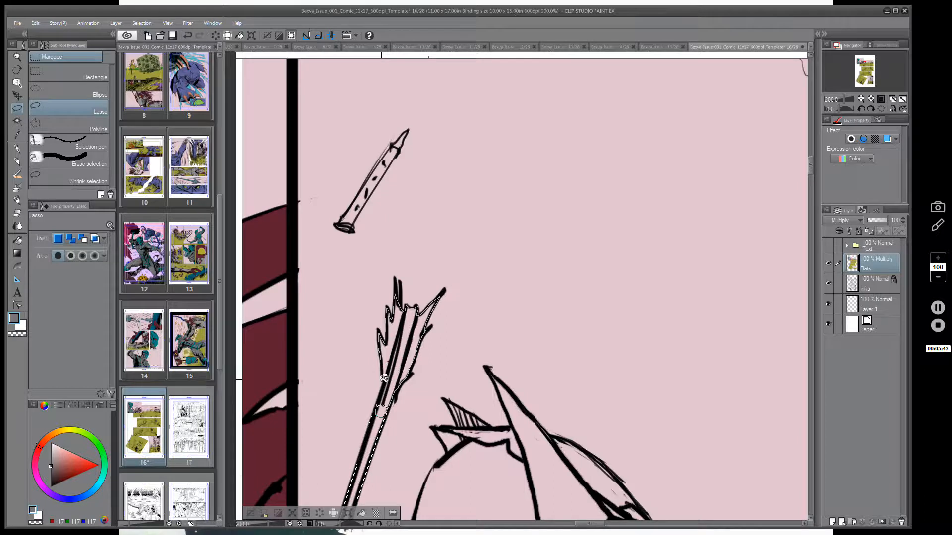
{"action": "left_click_drag", "start_coordinate": [384, 385], "coordinate": [381, 397]}
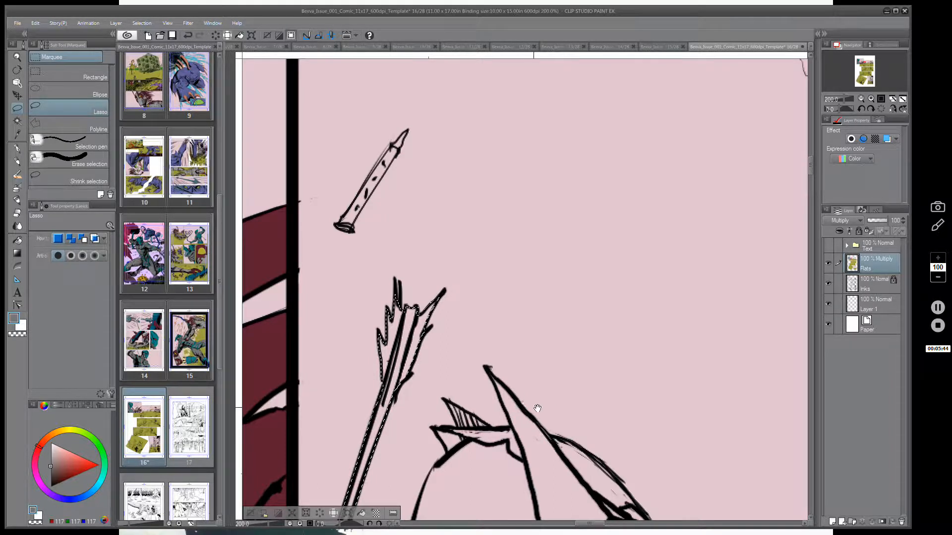
- Extend the lasso selection around the back of the crouching archer's head and the small spikes at its crown
{"action": "scroll", "coordinate": [535, 410], "scroll_direction": "down", "scroll_amount": 5}
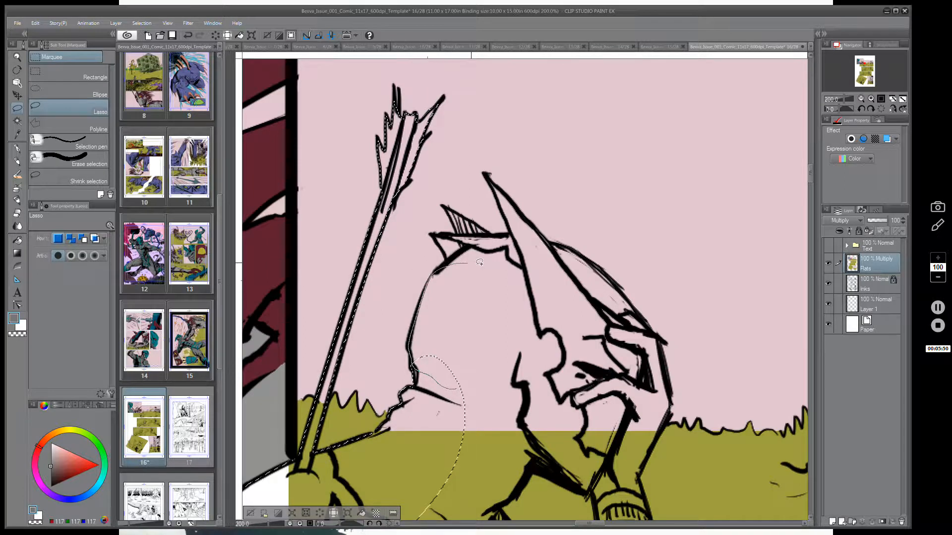
{"action": "mouse_move", "coordinate": [479, 263]}
{"action": "left_mouse_down"}
{"action": "mouse_move", "coordinate": [503, 329]}
{"action": "mouse_move", "coordinate": [496, 397]}
{"action": "mouse_move", "coordinate": [463, 391]}
{"action": "left_mouse_up"}
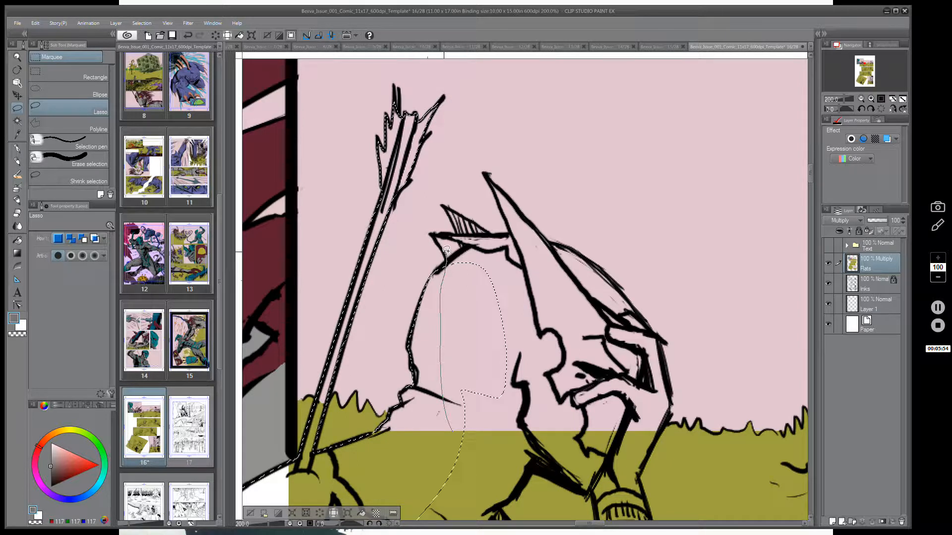
{"action": "mouse_move", "coordinate": [439, 239]}
{"action": "left_mouse_down"}
{"action": "mouse_move", "coordinate": [458, 230]}
{"action": "mouse_move", "coordinate": [452, 207]}
{"action": "mouse_move", "coordinate": [516, 281]}
{"action": "mouse_move", "coordinate": [570, 307]}
{"action": "mouse_move", "coordinate": [550, 391]}
{"action": "mouse_move", "coordinate": [446, 451]}
{"action": "mouse_move", "coordinate": [484, 300]}
{"action": "mouse_move", "coordinate": [507, 288]}
{"action": "left_mouse_up"}
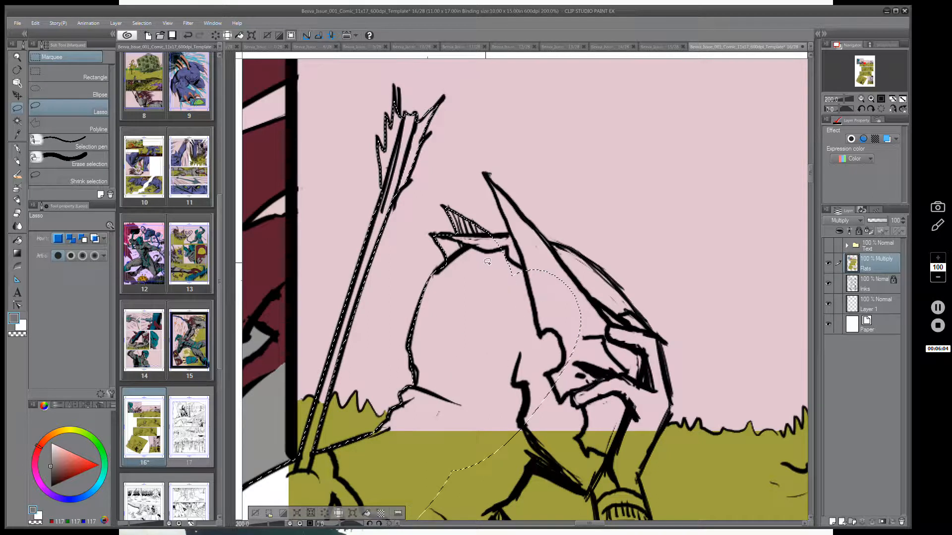
- Add the mask's tall pointed ear and the archer's face down to the chin to the selection
{"action": "mouse_move", "coordinate": [487, 236]}
{"action": "left_mouse_down"}
{"action": "mouse_move", "coordinate": [494, 306]}
{"action": "mouse_move", "coordinate": [579, 323]}
{"action": "left_mouse_up"}
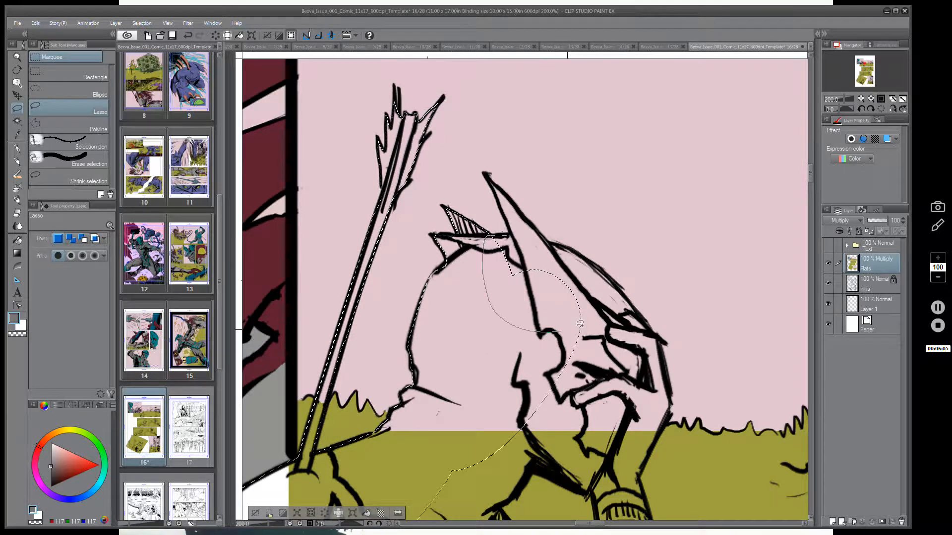
{"action": "left_click_drag", "start_coordinate": [579, 260], "coordinate": [576, 245]}
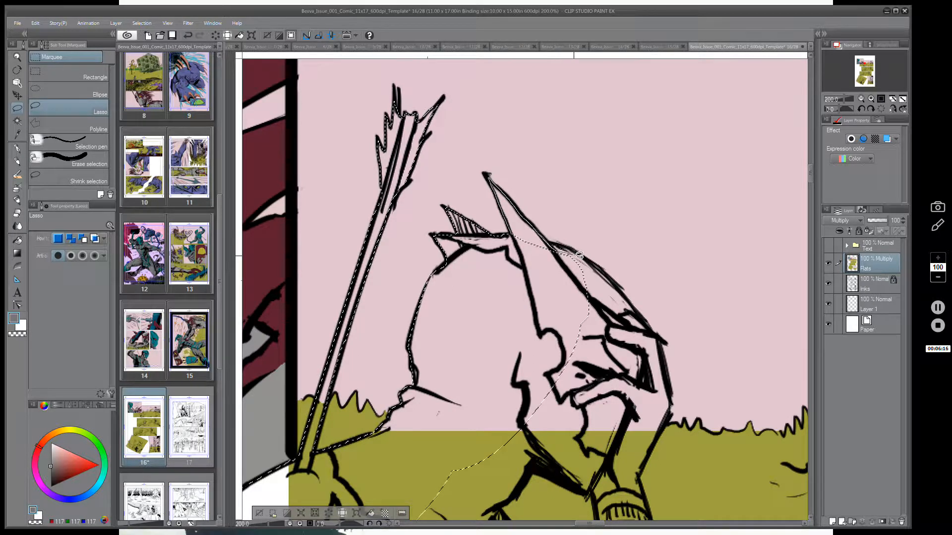
{"action": "mouse_move", "coordinate": [521, 379]}
{"action": "left_mouse_down"}
{"action": "mouse_move", "coordinate": [556, 460]}
{"action": "mouse_move", "coordinate": [589, 452]}
{"action": "mouse_move", "coordinate": [619, 343]}
{"action": "mouse_move", "coordinate": [553, 300]}
{"action": "mouse_move", "coordinate": [634, 352]}
{"action": "mouse_move", "coordinate": [537, 288]}
{"action": "mouse_move", "coordinate": [517, 305]}
{"action": "mouse_move", "coordinate": [582, 253]}
{"action": "left_mouse_up"}
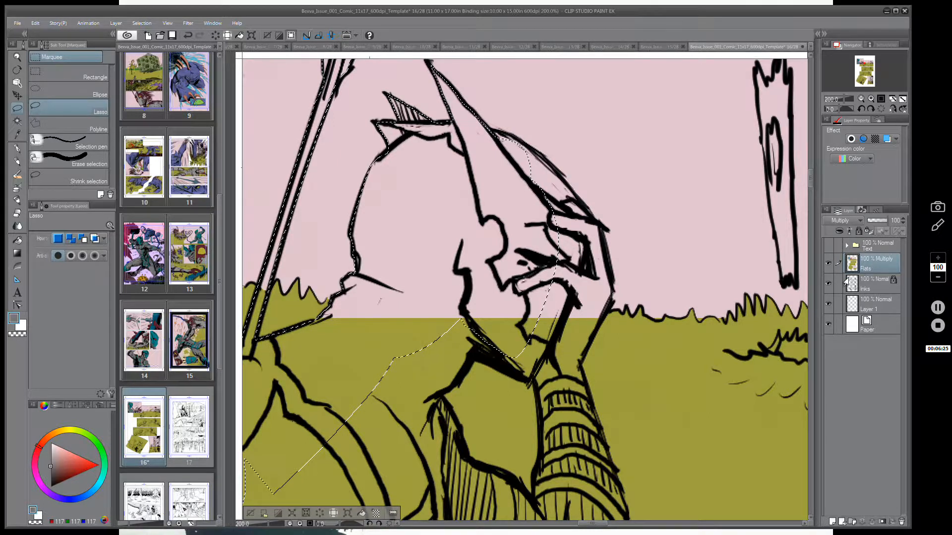
- Try the grey fill on the archer's partial selection and undo it
{"action": "left_click", "coordinate": [360, 514]}
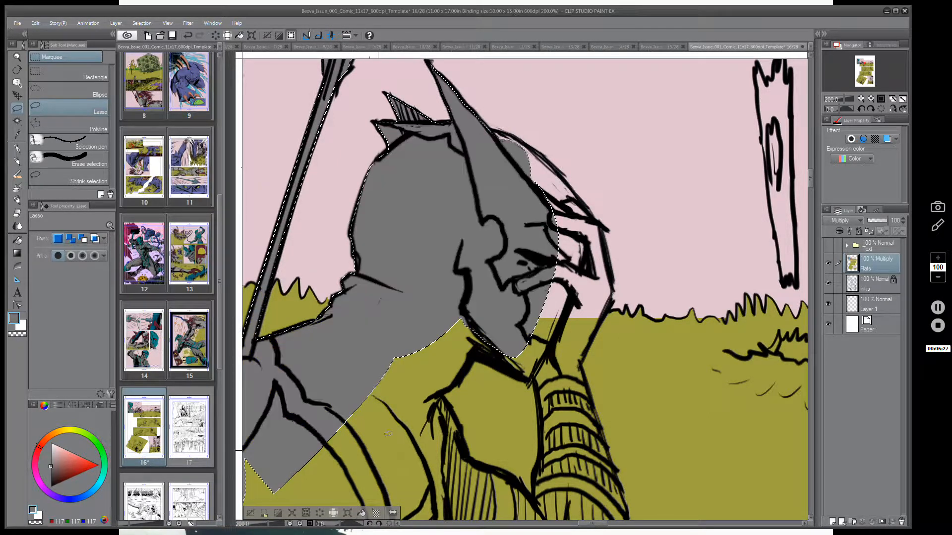
{"action": "key", "text": "ctrl+z"}
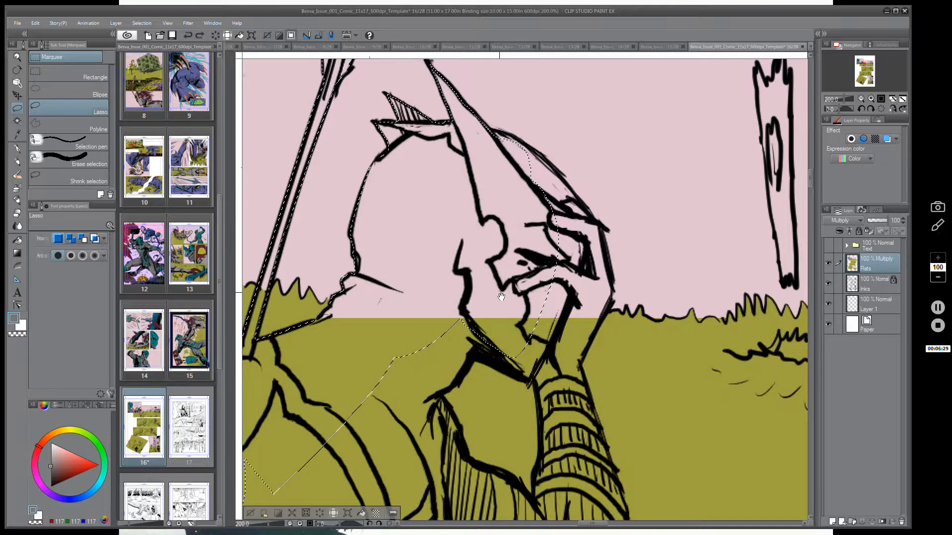
- Add the far ear's outer edge and the back of the raised hand to the selection
{"action": "scroll", "coordinate": [477, 324], "scroll_direction": "up", "scroll_amount": 1}
{"action": "scroll", "coordinate": [405, 254], "scroll_direction": "up", "scroll_amount": 1}
{"action": "left_click_drag", "start_coordinate": [405, 254], "coordinate": [404, 195]}
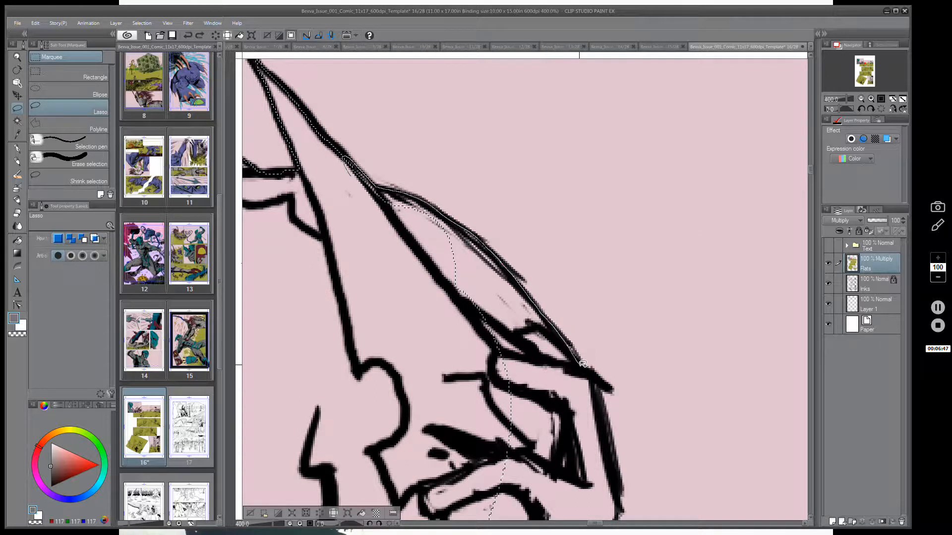
{"action": "mouse_move", "coordinate": [598, 392]}
{"action": "left_mouse_down"}
{"action": "mouse_move", "coordinate": [614, 506]}
{"action": "mouse_move", "coordinate": [430, 428]}
{"action": "mouse_move", "coordinate": [415, 392]}
{"action": "left_mouse_up"}
{"action": "left_click_drag", "start_coordinate": [653, 441], "coordinate": [600, 239]}
{"action": "scroll", "coordinate": [489, 202], "scroll_direction": "up", "scroll_amount": 2}
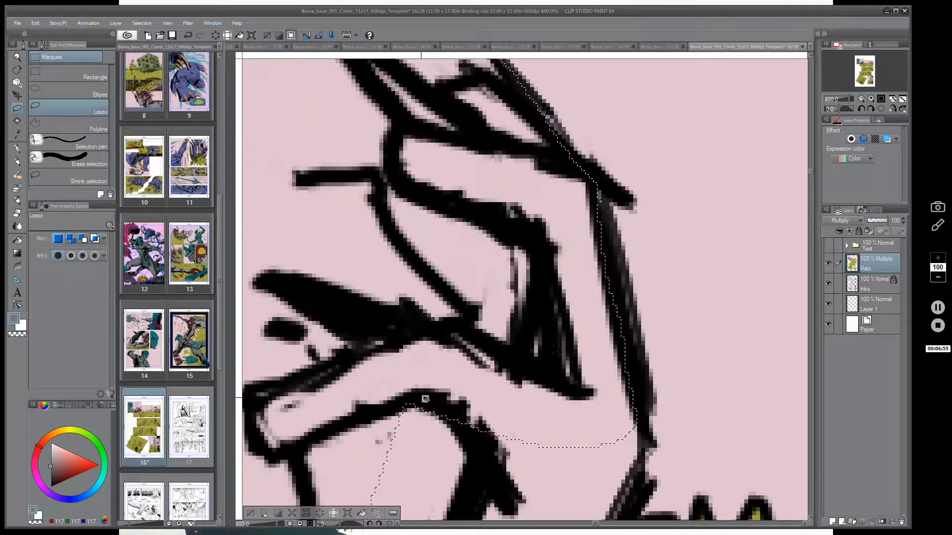
- Extend the selection over the raised hand's wrist, the top of its wrapped cuff and the underside of the jaw
{"action": "scroll", "coordinate": [529, 268], "scroll_direction": "down", "scroll_amount": 2}
{"action": "scroll", "coordinate": [530, 268], "scroll_direction": "down", "scroll_amount": 2}
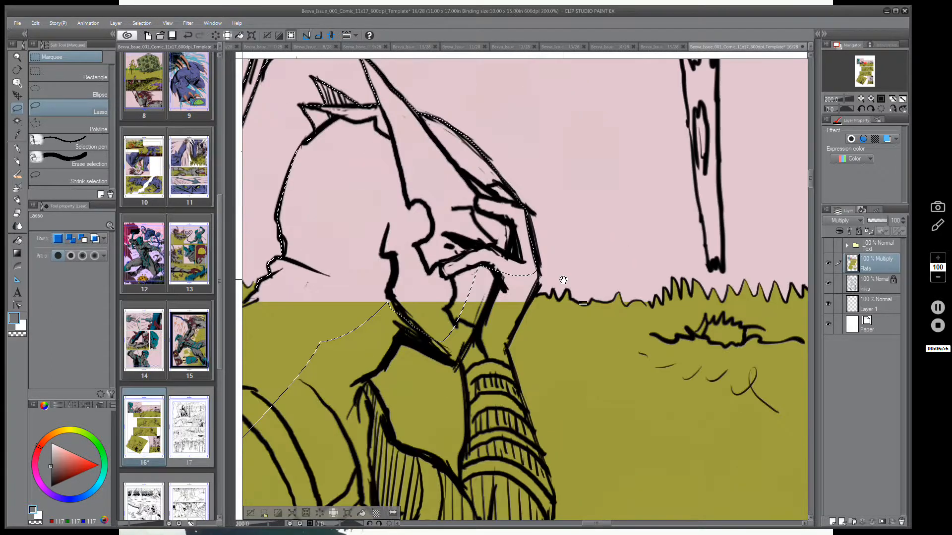
{"action": "left_click_drag", "start_coordinate": [564, 281], "coordinate": [531, 297]}
{"action": "scroll", "coordinate": [524, 255], "scroll_direction": "up", "scroll_amount": 2}
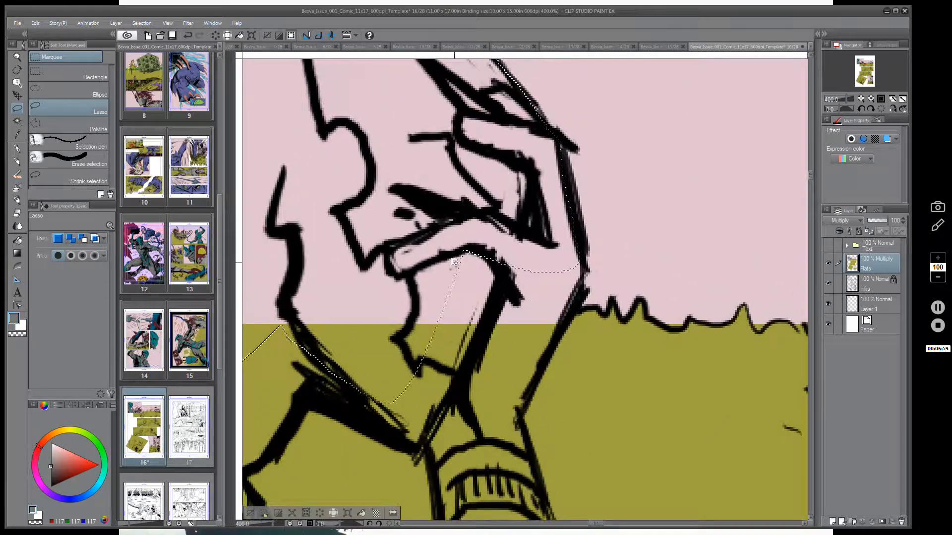
{"action": "mouse_move", "coordinate": [571, 265]}
{"action": "left_mouse_down"}
{"action": "mouse_move", "coordinate": [573, 184]}
{"action": "mouse_move", "coordinate": [584, 183]}
{"action": "left_mouse_up"}
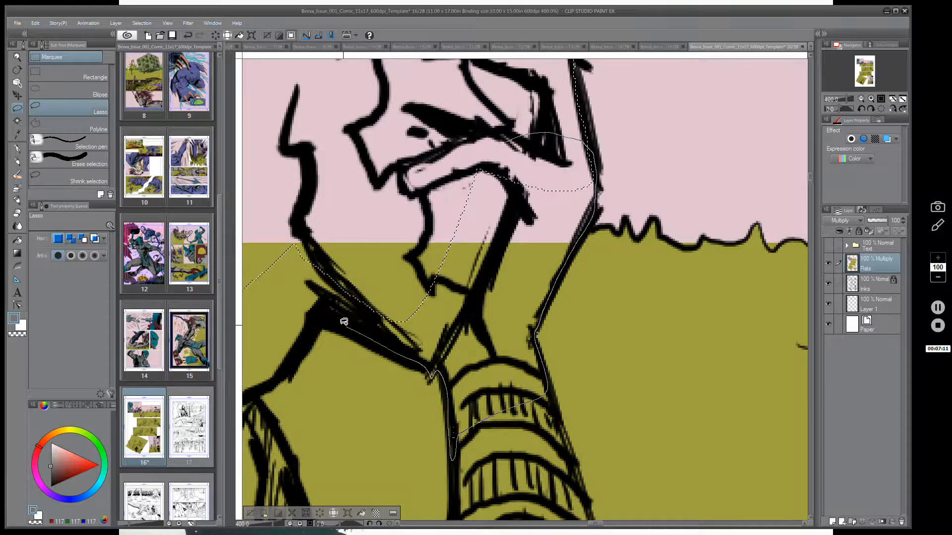
{"action": "left_click_drag", "start_coordinate": [289, 290], "coordinate": [467, 73]}
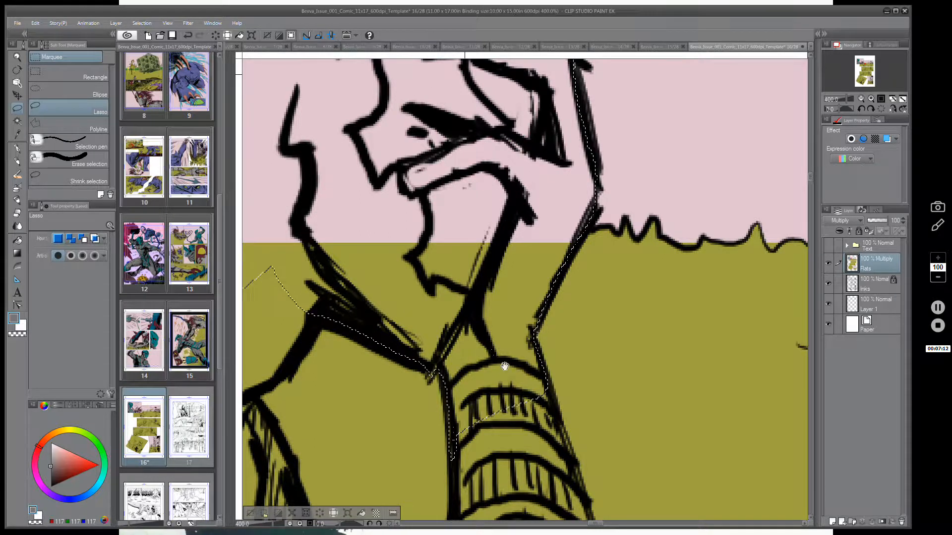
- Refine the selection's edge along the outer side of the raised hand's wrist
{"action": "left_click_drag", "start_coordinate": [553, 364], "coordinate": [685, 237]}
{"action": "mouse_move", "coordinate": [675, 187]}
{"action": "left_mouse_down"}
{"action": "mouse_move", "coordinate": [568, 290]}
{"action": "mouse_move", "coordinate": [625, 196]}
{"action": "left_mouse_up"}
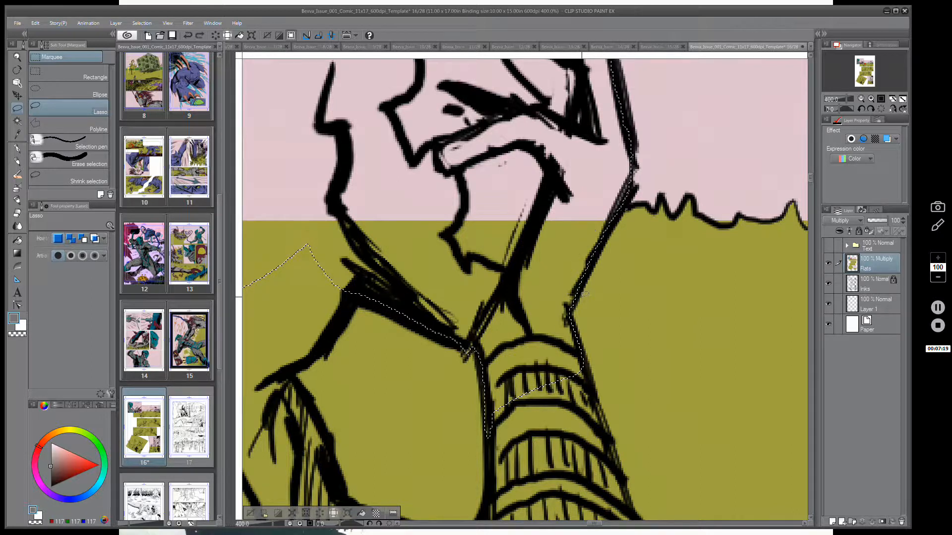
{"action": "key", "text": "ctrl+z"}
{"action": "mouse_move", "coordinate": [575, 292]}
{"action": "left_mouse_down"}
{"action": "mouse_move", "coordinate": [602, 193]}
{"action": "mouse_move", "coordinate": [627, 182]}
{"action": "left_mouse_up"}
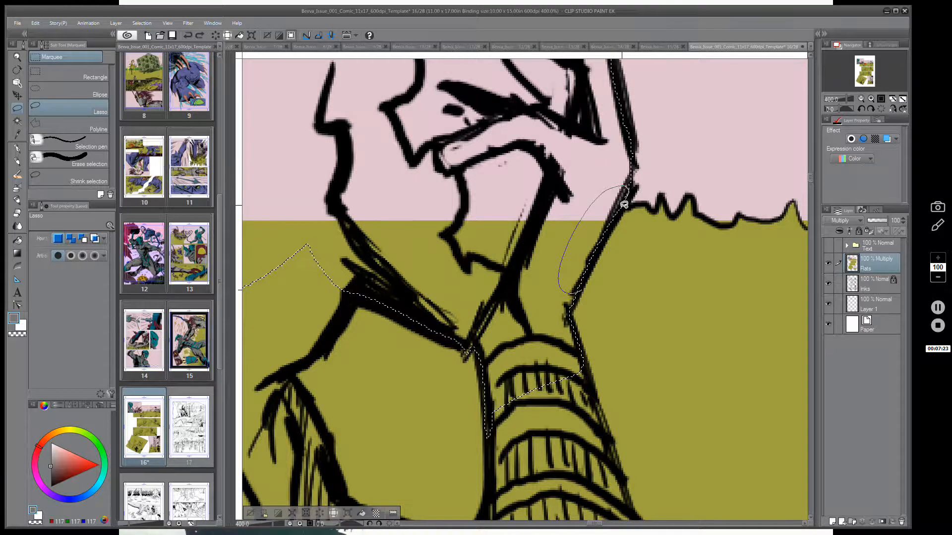
- Extend the selection across the archer's chest and along the inner edge of the hatched sleeve to the raised arm's crook
{"action": "mouse_move", "coordinate": [501, 409]}
{"action": "left_mouse_down"}
{"action": "mouse_move", "coordinate": [649, 328]}
{"action": "mouse_move", "coordinate": [725, 325]}
{"action": "left_mouse_up"}
{"action": "mouse_move", "coordinate": [335, 243]}
{"action": "left_mouse_down"}
{"action": "mouse_move", "coordinate": [610, 121]}
{"action": "mouse_move", "coordinate": [580, 206]}
{"action": "mouse_move", "coordinate": [546, 263]}
{"action": "mouse_move", "coordinate": [515, 285]}
{"action": "mouse_move", "coordinate": [582, 423]}
{"action": "mouse_move", "coordinate": [640, 443]}
{"action": "mouse_move", "coordinate": [699, 493]}
{"action": "mouse_move", "coordinate": [711, 439]}
{"action": "mouse_move", "coordinate": [730, 509]}
{"action": "mouse_move", "coordinate": [600, 492]}
{"action": "mouse_move", "coordinate": [294, 378]}
{"action": "left_mouse_up"}
{"action": "left_click_drag", "start_coordinate": [597, 408], "coordinate": [616, 377]}
{"action": "scroll", "coordinate": [615, 377], "scroll_direction": "down", "scroll_amount": 5}
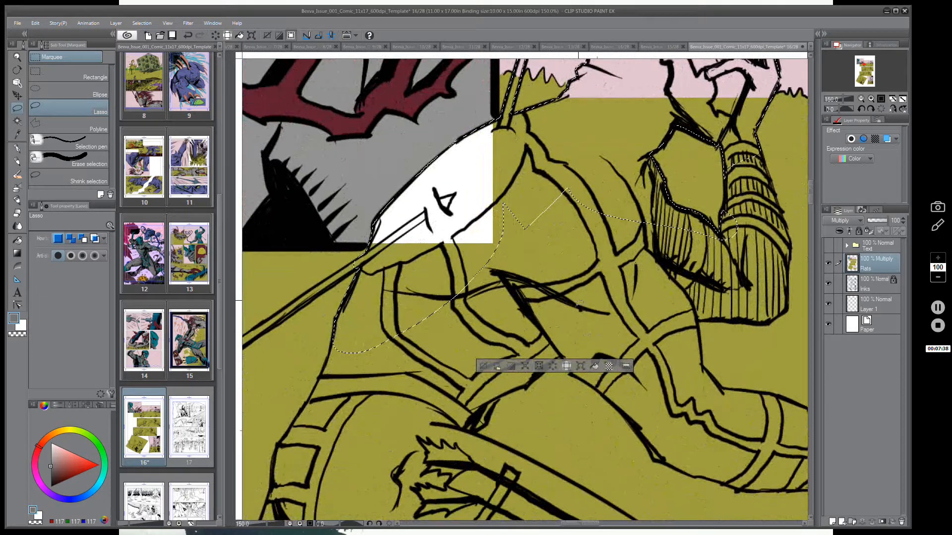
- Add the lower part of the hatched sleeve, down to its bottom edge, to the selection
{"action": "mouse_move", "coordinate": [620, 267]}
{"action": "left_mouse_down"}
{"action": "mouse_move", "coordinate": [646, 203]}
{"action": "mouse_move", "coordinate": [408, 299]}
{"action": "mouse_move", "coordinate": [403, 414]}
{"action": "mouse_move", "coordinate": [584, 327]}
{"action": "left_mouse_up"}
{"action": "scroll", "coordinate": [599, 337], "scroll_direction": "up", "scroll_amount": 4}
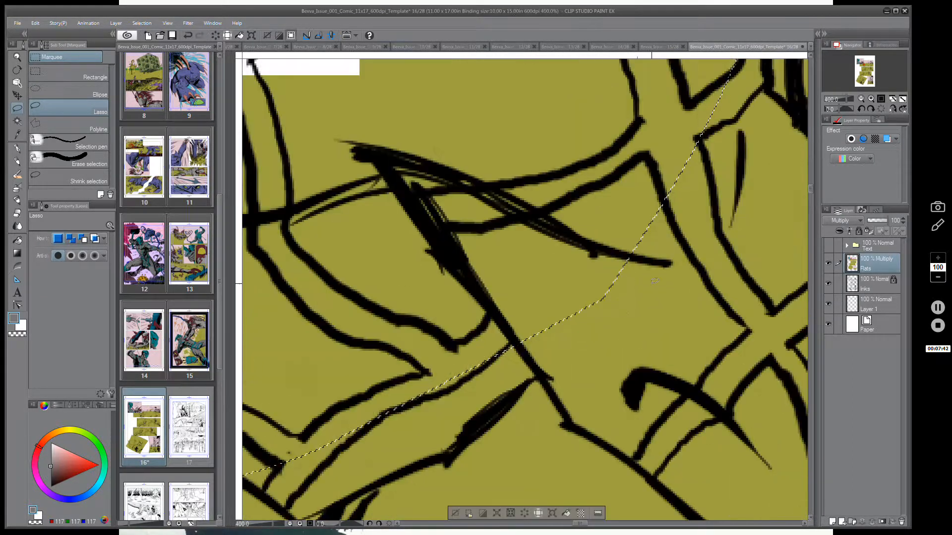
{"action": "left_click_drag", "start_coordinate": [640, 308], "coordinate": [404, 393]}
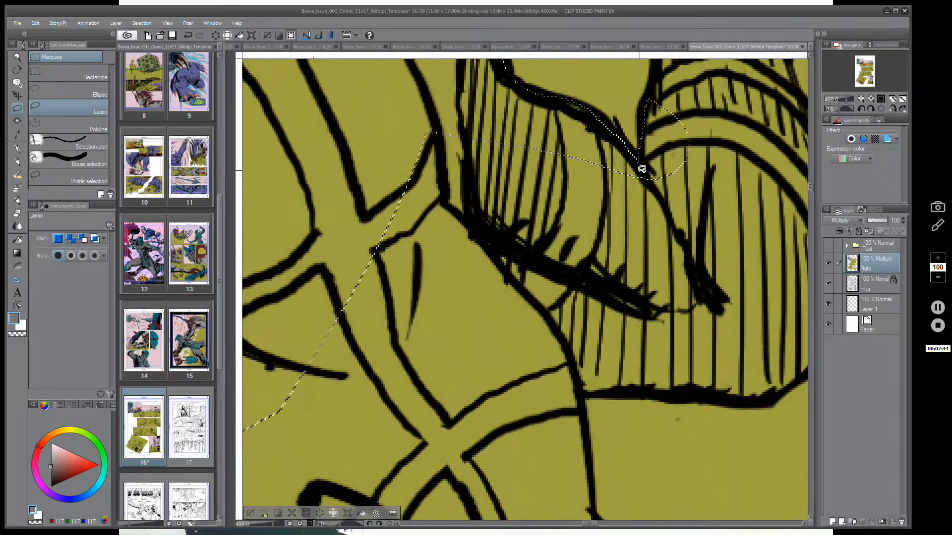
{"action": "mouse_move", "coordinate": [642, 165]}
{"action": "left_mouse_down"}
{"action": "mouse_move", "coordinate": [380, 145]}
{"action": "mouse_move", "coordinate": [341, 313]}
{"action": "mouse_move", "coordinate": [348, 408]}
{"action": "mouse_move", "coordinate": [455, 428]}
{"action": "mouse_move", "coordinate": [548, 414]}
{"action": "mouse_move", "coordinate": [582, 393]}
{"action": "mouse_move", "coordinate": [762, 399]}
{"action": "mouse_move", "coordinate": [790, 385]}
{"action": "mouse_move", "coordinate": [790, 329]}
{"action": "mouse_move", "coordinate": [747, 191]}
{"action": "mouse_move", "coordinate": [653, 152]}
{"action": "left_mouse_up"}
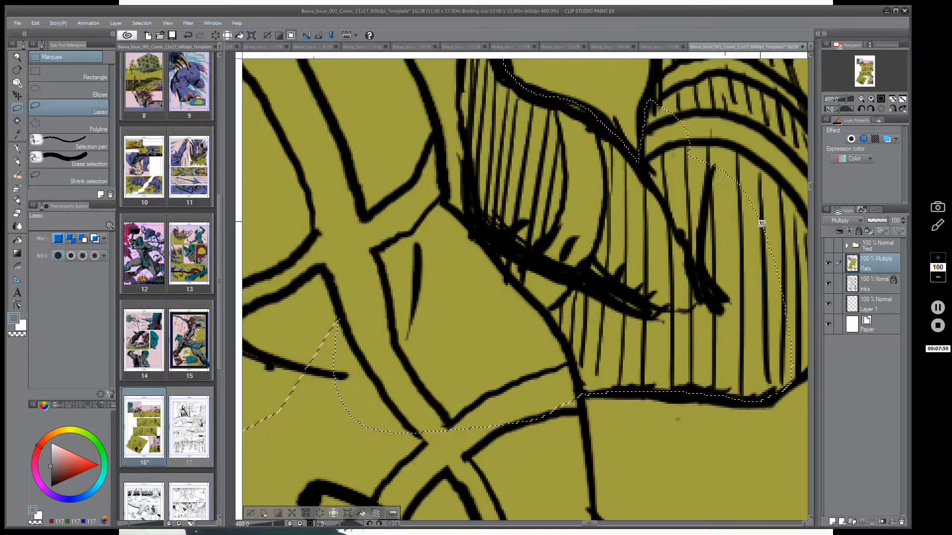
- Add the raised arm's banded forearm and the outer edge of the hatched sleeve to the selection
{"action": "mouse_move", "coordinate": [711, 270]}
{"action": "left_mouse_down"}
{"action": "mouse_move", "coordinate": [568, 377]}
{"action": "mouse_move", "coordinate": [488, 504]}
{"action": "mouse_move", "coordinate": [485, 526]}
{"action": "left_mouse_up"}
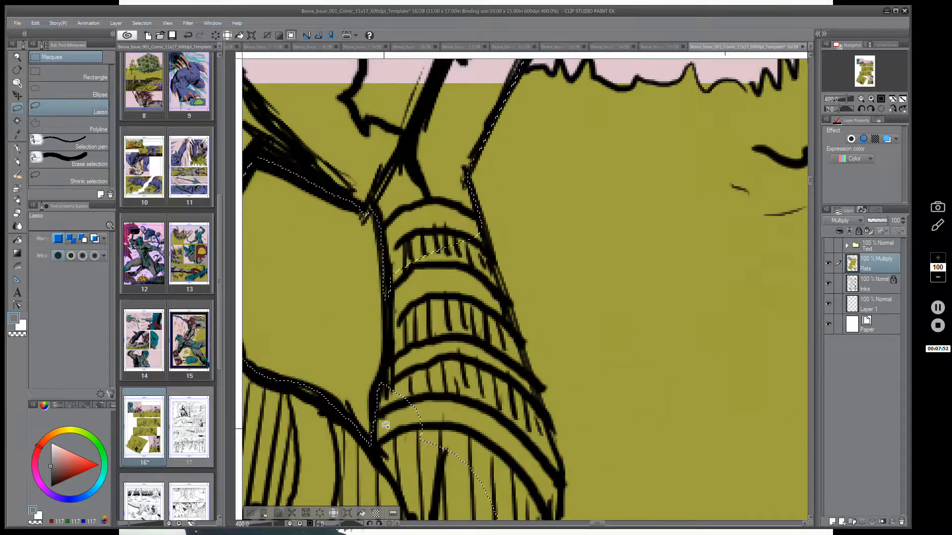
{"action": "mouse_move", "coordinate": [384, 429]}
{"action": "left_mouse_down"}
{"action": "mouse_move", "coordinate": [377, 403]}
{"action": "mouse_move", "coordinate": [389, 244]}
{"action": "mouse_move", "coordinate": [434, 190]}
{"action": "mouse_move", "coordinate": [457, 193]}
{"action": "mouse_move", "coordinate": [494, 256]}
{"action": "left_mouse_up"}
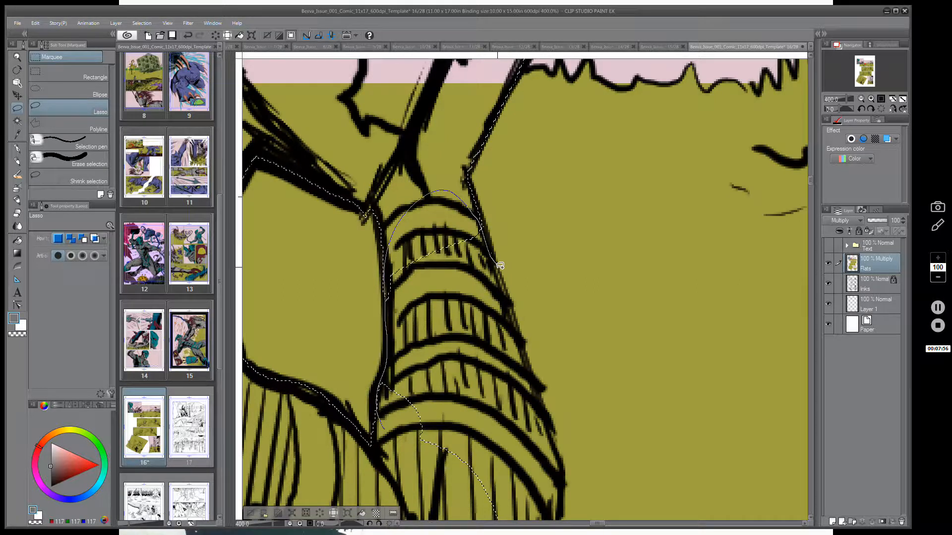
{"action": "left_click_drag", "start_coordinate": [516, 313], "coordinate": [522, 338]}
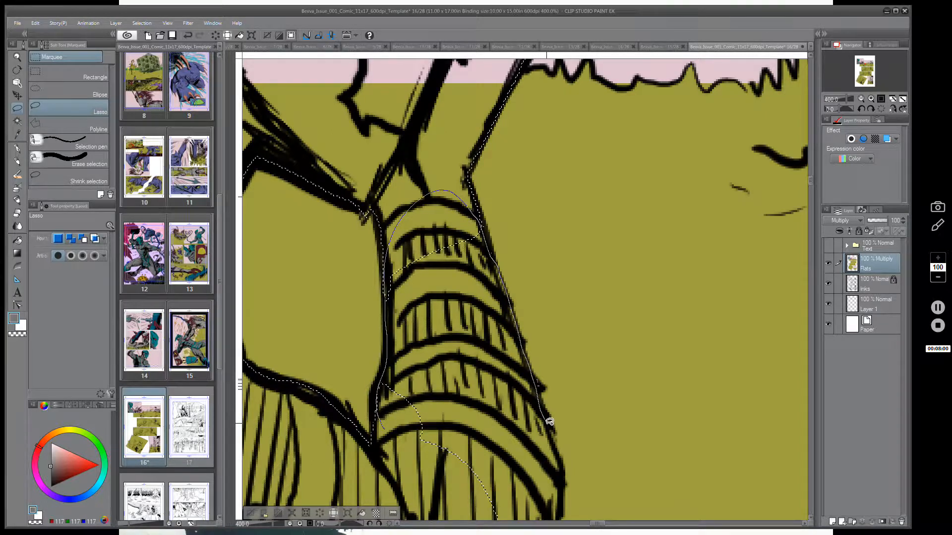
{"action": "mouse_move", "coordinate": [559, 452]}
{"action": "left_mouse_down"}
{"action": "mouse_move", "coordinate": [563, 484]}
{"action": "mouse_move", "coordinate": [498, 515]}
{"action": "left_mouse_up"}
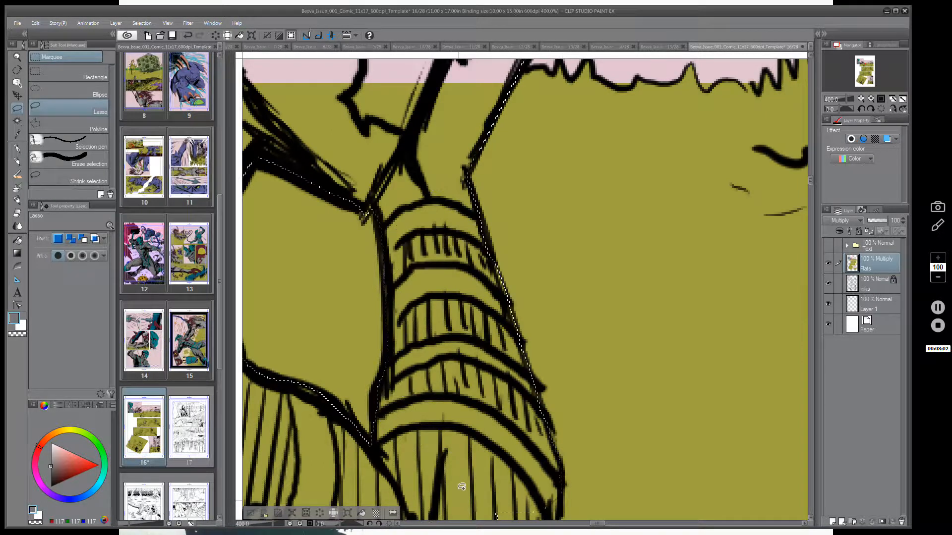
{"action": "left_click_drag", "start_coordinate": [614, 447], "coordinate": [638, 192]}
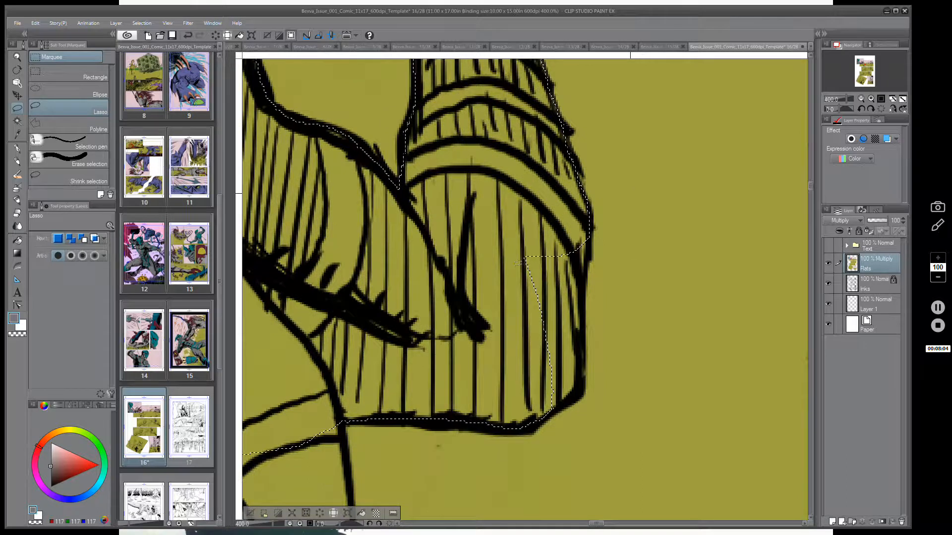
{"action": "mouse_move", "coordinate": [503, 288]}
{"action": "left_mouse_down"}
{"action": "mouse_move", "coordinate": [527, 234]}
{"action": "mouse_move", "coordinate": [587, 218]}
{"action": "mouse_move", "coordinate": [581, 376]}
{"action": "mouse_move", "coordinate": [557, 406]}
{"action": "mouse_move", "coordinate": [489, 399]}
{"action": "mouse_move", "coordinate": [520, 389]}
{"action": "mouse_move", "coordinate": [575, 237]}
{"action": "left_mouse_up"}
- Extend the selection down the archer's outstretched upper arm to the bend of the elbow
{"action": "scroll", "coordinate": [496, 400], "scroll_direction": "down", "scroll_amount": 2}
{"action": "scroll", "coordinate": [496, 399], "scroll_direction": "down", "scroll_amount": 1}
{"action": "scroll", "coordinate": [500, 299], "scroll_direction": "up", "scroll_amount": 3}
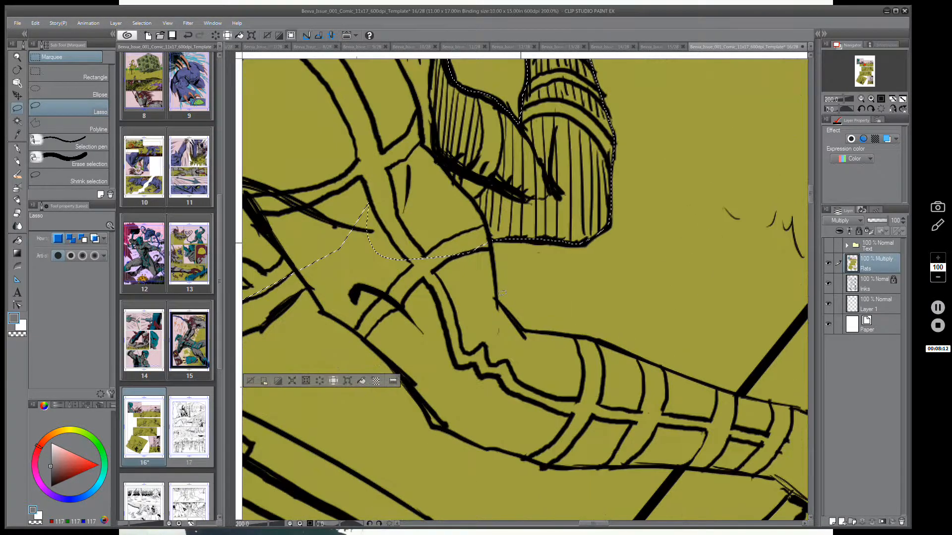
{"action": "left_click_drag", "start_coordinate": [511, 287], "coordinate": [628, 327]}
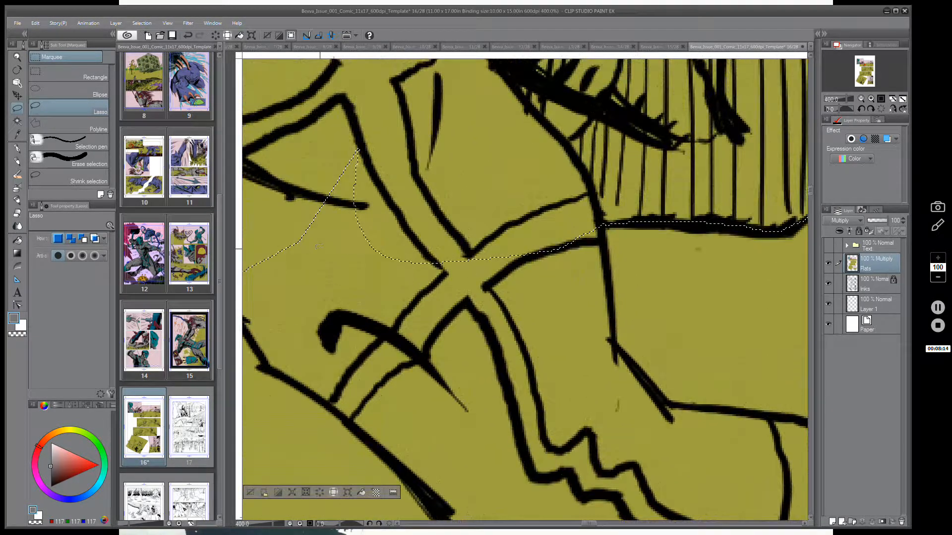
{"action": "mouse_move", "coordinate": [283, 272]}
{"action": "left_mouse_down"}
{"action": "mouse_move", "coordinate": [298, 170]}
{"action": "mouse_move", "coordinate": [415, 116]}
{"action": "mouse_move", "coordinate": [509, 138]}
{"action": "mouse_move", "coordinate": [601, 215]}
{"action": "left_mouse_up"}
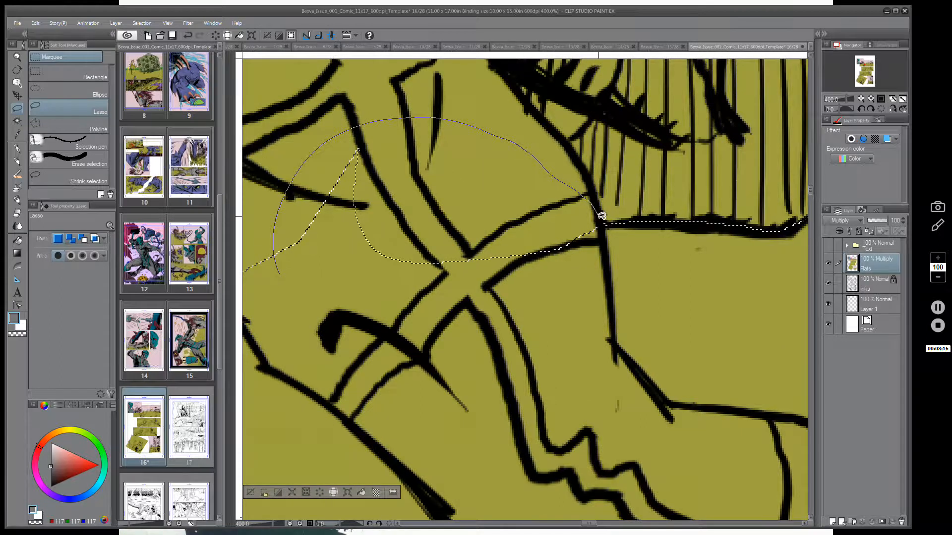
{"action": "mouse_move", "coordinate": [607, 263]}
{"action": "left_mouse_down"}
{"action": "mouse_move", "coordinate": [615, 341]}
{"action": "mouse_move", "coordinate": [689, 419]}
{"action": "mouse_move", "coordinate": [644, 478]}
{"action": "mouse_move", "coordinate": [275, 256]}
{"action": "left_mouse_up"}
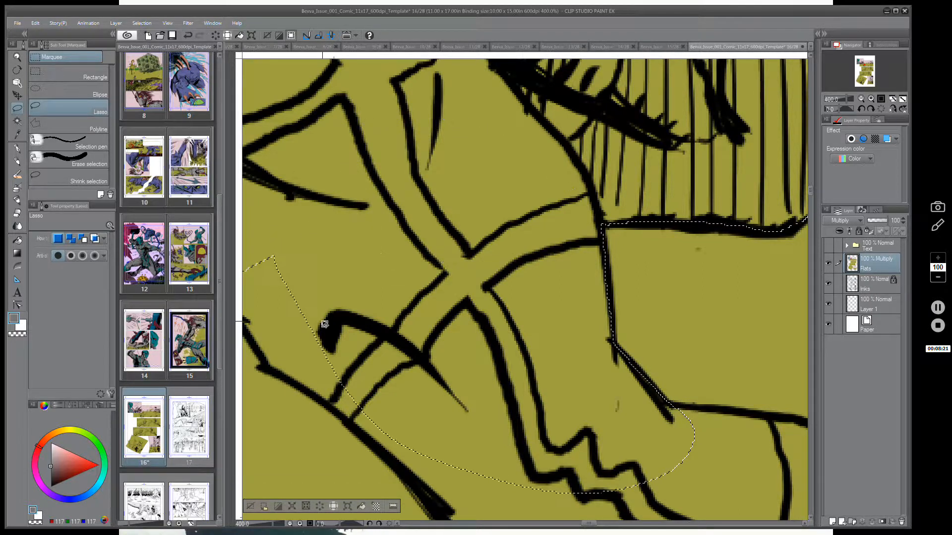
- Add the underside of the outstretched arm, from the armpit to past the elbow, to the selection
{"action": "left_click_drag", "start_coordinate": [402, 335], "coordinate": [575, 196]}
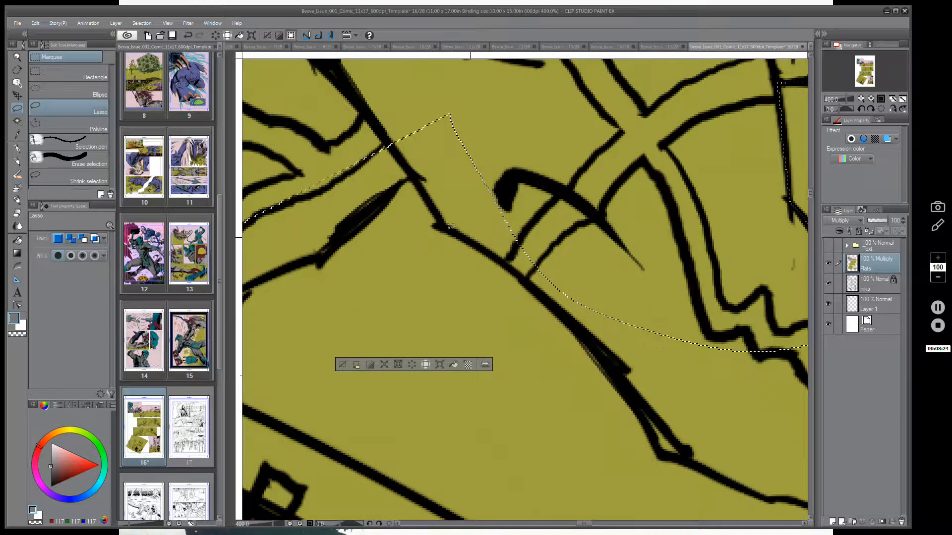
{"action": "mouse_move", "coordinate": [444, 222]}
{"action": "left_mouse_down"}
{"action": "mouse_move", "coordinate": [413, 177]}
{"action": "mouse_move", "coordinate": [327, 251]}
{"action": "mouse_move", "coordinate": [267, 264]}
{"action": "mouse_move", "coordinate": [293, 172]}
{"action": "mouse_move", "coordinate": [493, 90]}
{"action": "mouse_move", "coordinate": [592, 161]}
{"action": "mouse_move", "coordinate": [595, 229]}
{"action": "mouse_move", "coordinate": [555, 286]}
{"action": "mouse_move", "coordinate": [539, 289]}
{"action": "mouse_move", "coordinate": [442, 224]}
{"action": "left_mouse_up"}
{"action": "mouse_move", "coordinate": [722, 410]}
{"action": "left_mouse_down"}
{"action": "mouse_move", "coordinate": [456, 338]}
{"action": "mouse_move", "coordinate": [472, 337]}
{"action": "left_mouse_up"}
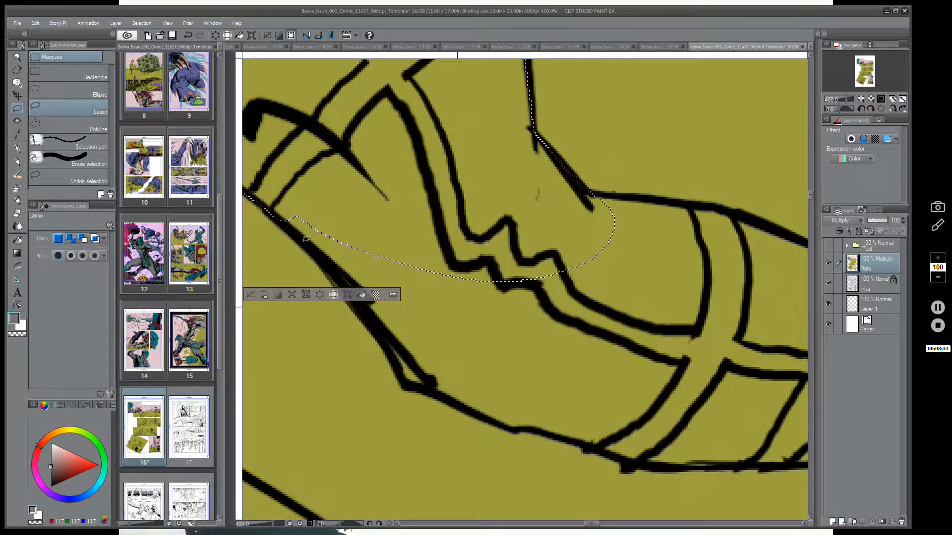
{"action": "mouse_move", "coordinate": [286, 228]}
{"action": "left_mouse_down"}
{"action": "mouse_move", "coordinate": [281, 186]}
{"action": "mouse_move", "coordinate": [366, 146]}
{"action": "mouse_move", "coordinate": [456, 179]}
{"action": "mouse_move", "coordinate": [526, 299]}
{"action": "mouse_move", "coordinate": [517, 380]}
{"action": "mouse_move", "coordinate": [497, 410]}
{"action": "mouse_move", "coordinate": [404, 384]}
{"action": "mouse_move", "coordinate": [296, 231]}
{"action": "left_mouse_up"}
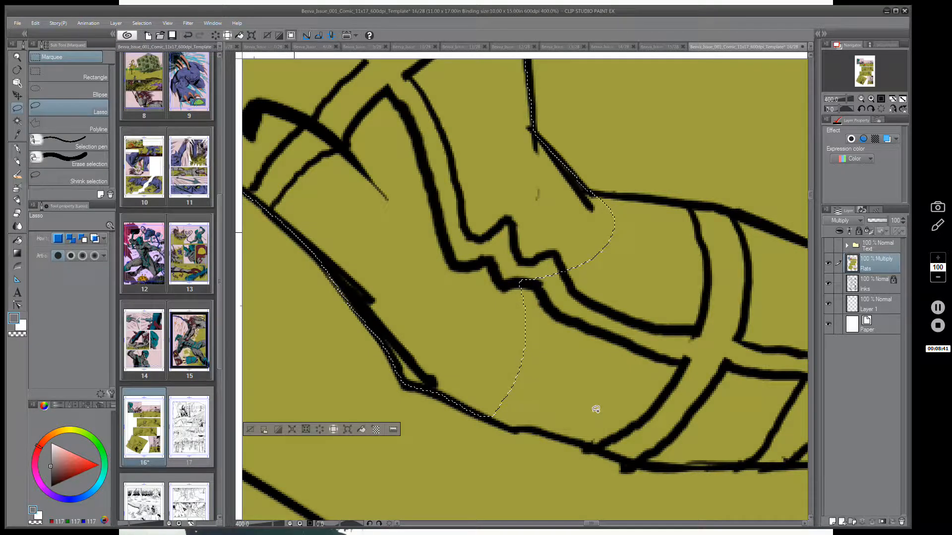
- Extend the selection along the outstretched forearm and over its strapped bands toward the wrist
{"action": "left_click_drag", "start_coordinate": [646, 433], "coordinate": [546, 428]}
{"action": "mouse_move", "coordinate": [389, 412]}
{"action": "left_mouse_down"}
{"action": "mouse_move", "coordinate": [361, 368]}
{"action": "mouse_move", "coordinate": [383, 242]}
{"action": "mouse_move", "coordinate": [496, 186]}
{"action": "mouse_move", "coordinate": [601, 204]}
{"action": "mouse_move", "coordinate": [618, 234]}
{"action": "mouse_move", "coordinate": [604, 328]}
{"action": "mouse_move", "coordinate": [533, 456]}
{"action": "mouse_move", "coordinate": [397, 417]}
{"action": "left_mouse_up"}
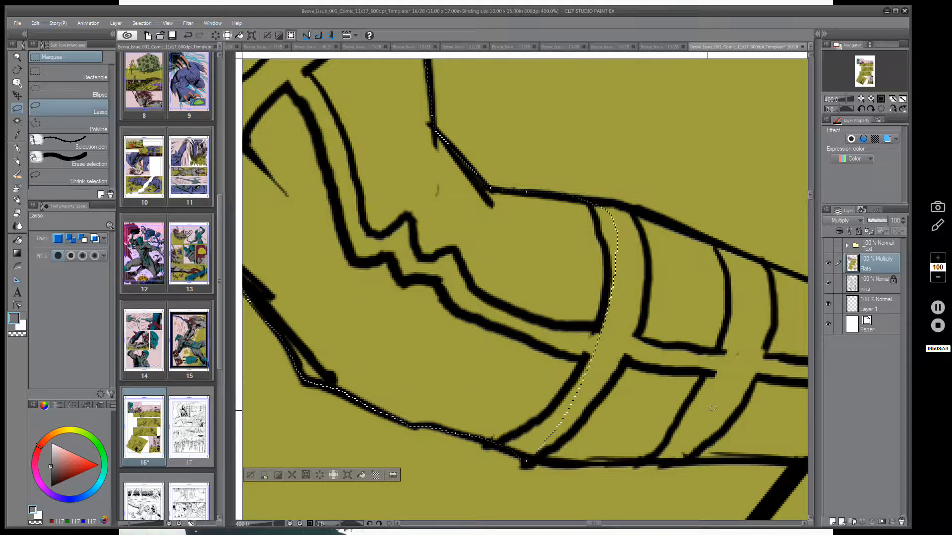
{"action": "mouse_move", "coordinate": [706, 419]}
{"action": "left_mouse_down"}
{"action": "mouse_move", "coordinate": [538, 396]}
{"action": "mouse_move", "coordinate": [509, 346]}
{"action": "left_mouse_up"}
{"action": "mouse_move", "coordinate": [346, 277]}
{"action": "left_mouse_down"}
{"action": "mouse_move", "coordinate": [441, 188]}
{"action": "mouse_move", "coordinate": [654, 233]}
{"action": "mouse_move", "coordinate": [706, 340]}
{"action": "left_mouse_up"}
{"action": "left_click_drag", "start_coordinate": [680, 372], "coordinate": [622, 364]}
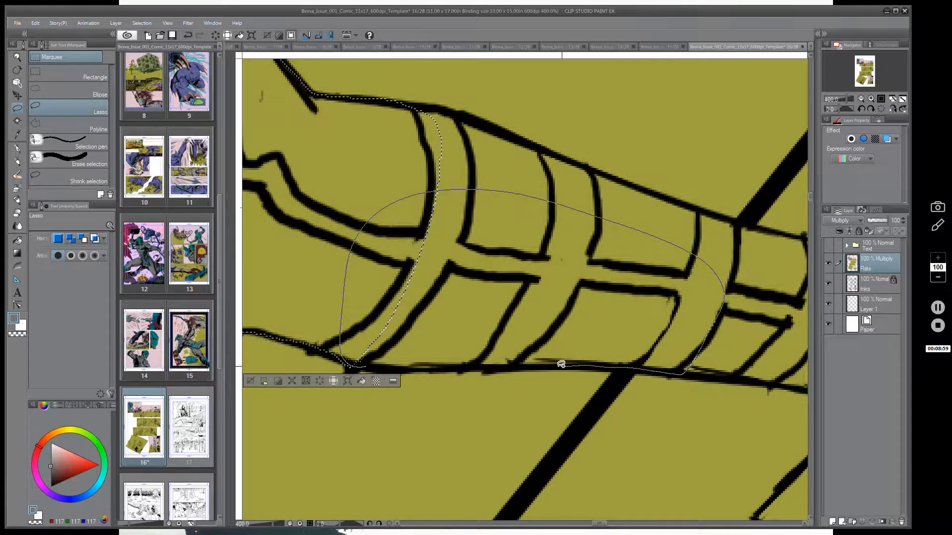
{"action": "left_click_drag", "start_coordinate": [561, 364], "coordinate": [363, 368]}
- Extend the selection along the underside of the strapped forearm and around the wrist to the heel of the hand
{"action": "mouse_move", "coordinate": [734, 417]}
{"action": "left_mouse_down"}
{"action": "mouse_move", "coordinate": [429, 410]}
{"action": "mouse_move", "coordinate": [436, 391]}
{"action": "left_mouse_up"}
{"action": "mouse_move", "coordinate": [395, 345]}
{"action": "left_mouse_down"}
{"action": "mouse_move", "coordinate": [406, 245]}
{"action": "mouse_move", "coordinate": [538, 240]}
{"action": "mouse_move", "coordinate": [630, 315]}
{"action": "left_mouse_up"}
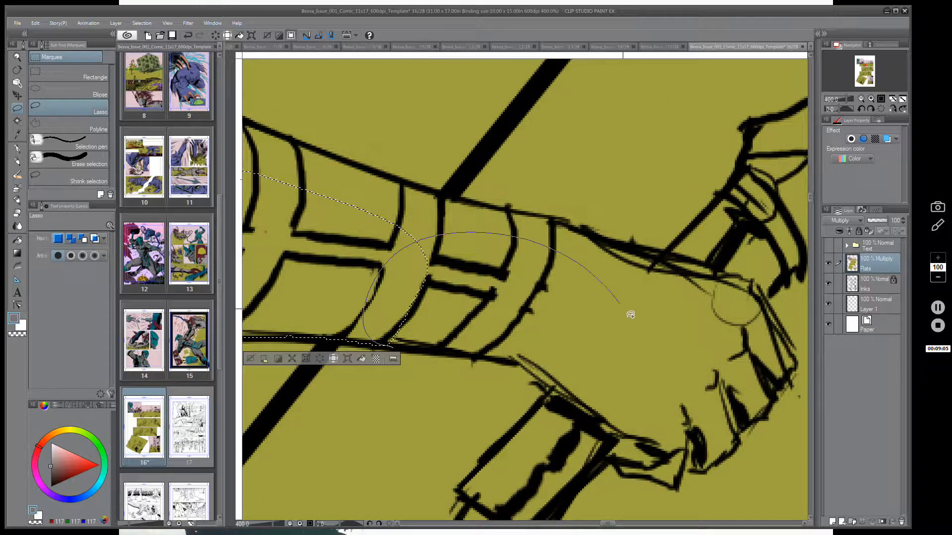
{"action": "mouse_move", "coordinate": [629, 395]}
{"action": "left_mouse_down"}
{"action": "mouse_move", "coordinate": [575, 411]}
{"action": "mouse_move", "coordinate": [521, 362]}
{"action": "mouse_move", "coordinate": [470, 353]}
{"action": "left_mouse_up"}
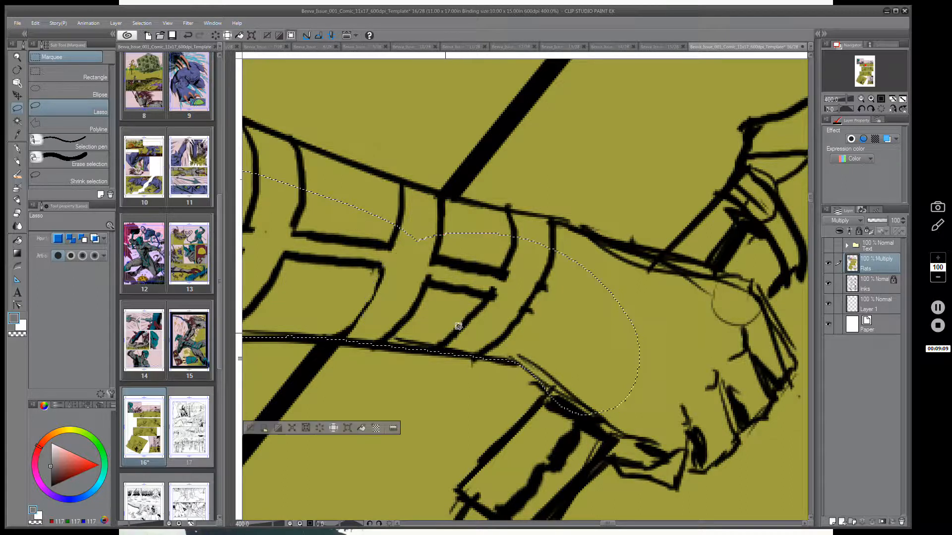
- Add the upper edge of the outstretched forearm, from the elbow across the strapped bands to the wrist, to the selection
{"action": "mouse_move", "coordinate": [644, 372]}
{"action": "left_mouse_down"}
{"action": "mouse_move", "coordinate": [687, 436]}
{"action": "mouse_move", "coordinate": [772, 481]}
{"action": "left_mouse_up"}
{"action": "left_click_drag", "start_coordinate": [631, 431], "coordinate": [714, 477]}
{"action": "left_click_drag", "start_coordinate": [369, 232], "coordinate": [347, 226]}
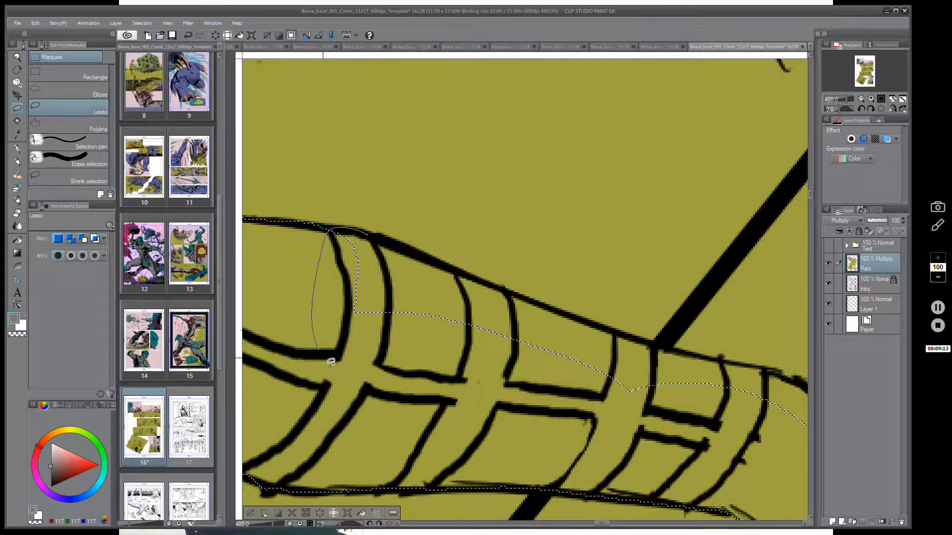
{"action": "left_click_drag", "start_coordinate": [331, 362], "coordinate": [614, 356]}
{"action": "left_click_drag", "start_coordinate": [576, 315], "coordinate": [580, 312]}
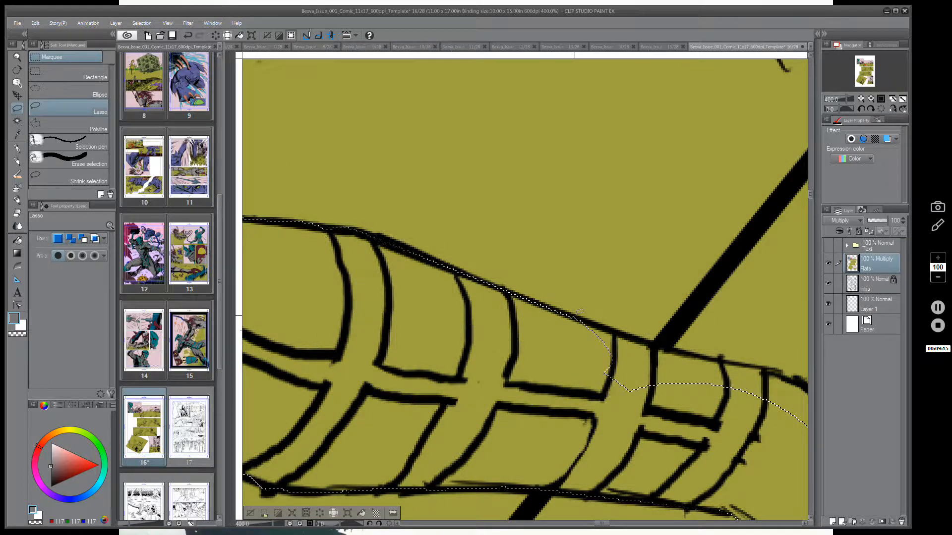
{"action": "left_click_drag", "start_coordinate": [719, 438], "coordinate": [560, 408]}
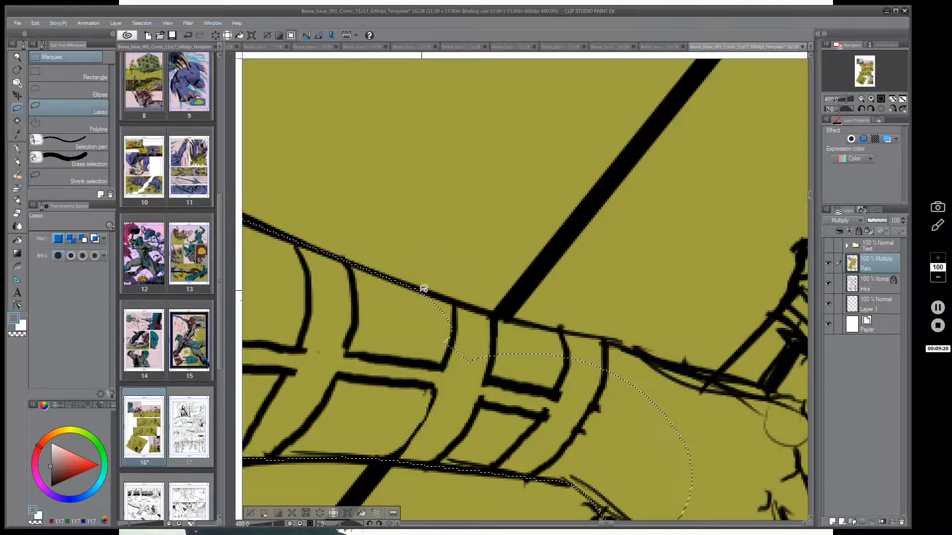
{"action": "mouse_move", "coordinate": [424, 289]}
{"action": "left_mouse_down"}
{"action": "mouse_move", "coordinate": [404, 394]}
{"action": "mouse_move", "coordinate": [616, 403]}
{"action": "left_mouse_up"}
{"action": "mouse_move", "coordinate": [635, 360]}
{"action": "left_mouse_down"}
{"action": "mouse_move", "coordinate": [600, 337]}
{"action": "mouse_move", "coordinate": [432, 294]}
{"action": "left_mouse_up"}
- Add the clenched fist, the bow grip and the first stretch of limb below the grip to the selection
{"action": "mouse_move", "coordinate": [726, 425]}
{"action": "left_mouse_down"}
{"action": "mouse_move", "coordinate": [523, 259]}
{"action": "mouse_move", "coordinate": [522, 241]}
{"action": "left_mouse_up"}
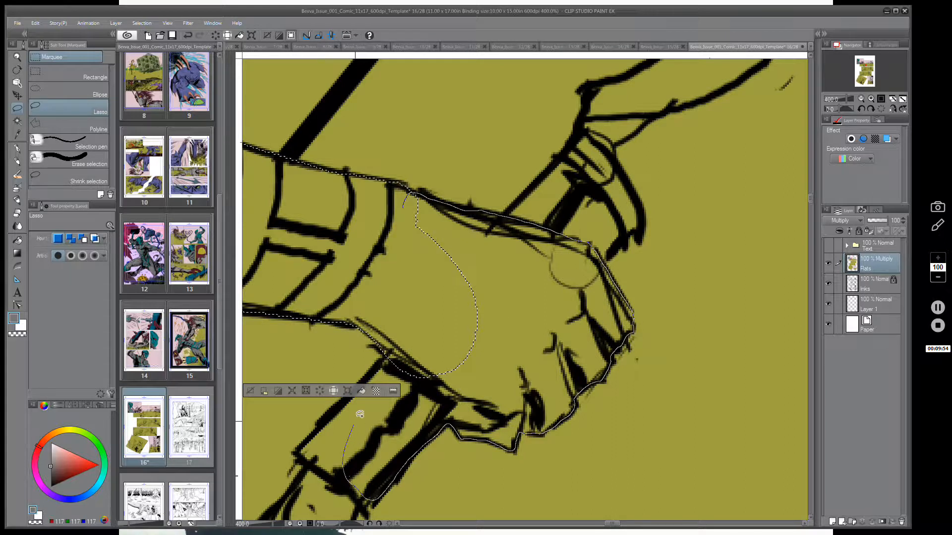
{"action": "left_click_drag", "start_coordinate": [441, 285], "coordinate": [434, 267]}
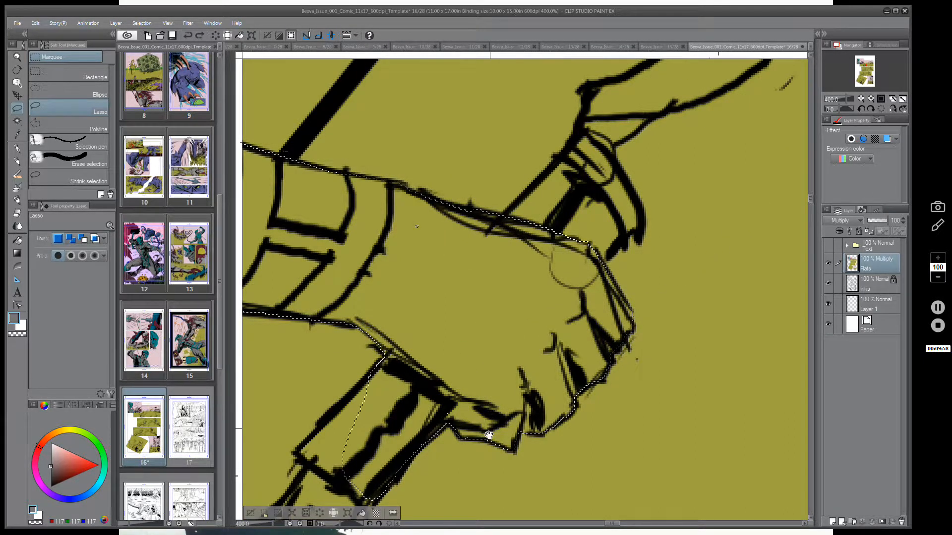
{"action": "left_click_drag", "start_coordinate": [489, 431], "coordinate": [655, 252]}
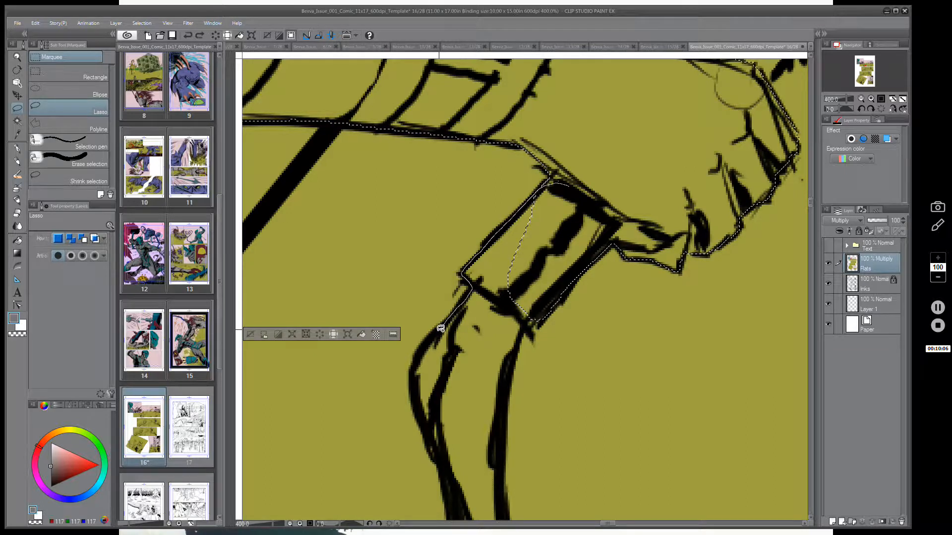
{"action": "left_click_drag", "start_coordinate": [440, 328], "coordinate": [414, 377]}
{"action": "mouse_move", "coordinate": [431, 450]}
{"action": "left_mouse_down"}
{"action": "mouse_move", "coordinate": [459, 496]}
{"action": "mouse_move", "coordinate": [493, 504]}
{"action": "mouse_move", "coordinate": [507, 395]}
{"action": "left_mouse_up"}
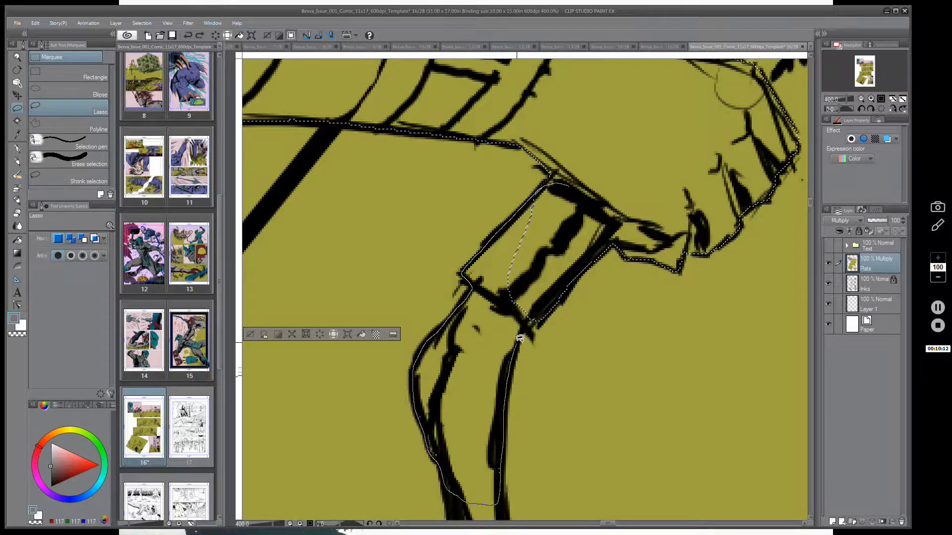
{"action": "left_click_drag", "start_coordinate": [539, 319], "coordinate": [539, 320]}
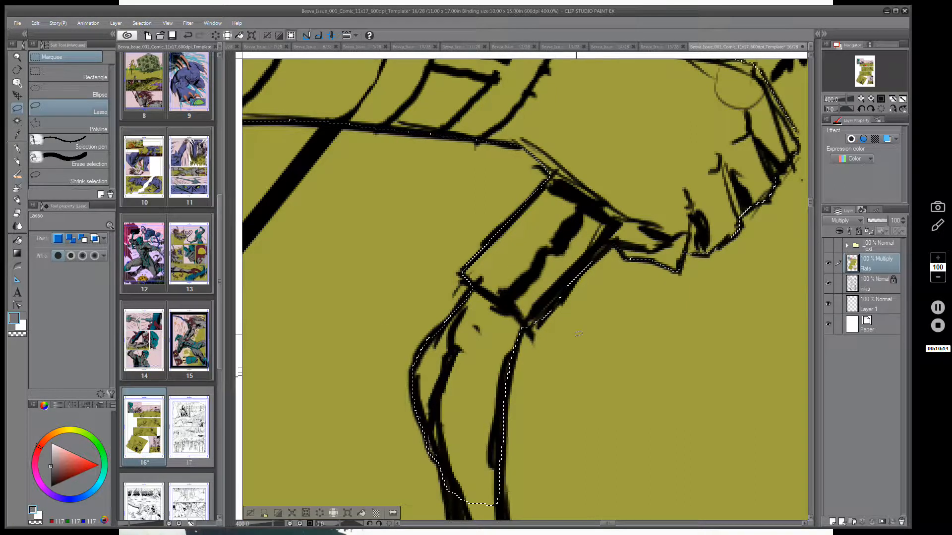
- Extend the selection farther down the bow's lower limb, past the point where its two contours cross
{"action": "mouse_move", "coordinate": [614, 404]}
{"action": "left_mouse_down"}
{"action": "mouse_move", "coordinate": [595, 325]}
{"action": "mouse_move", "coordinate": [597, 250]}
{"action": "left_mouse_up"}
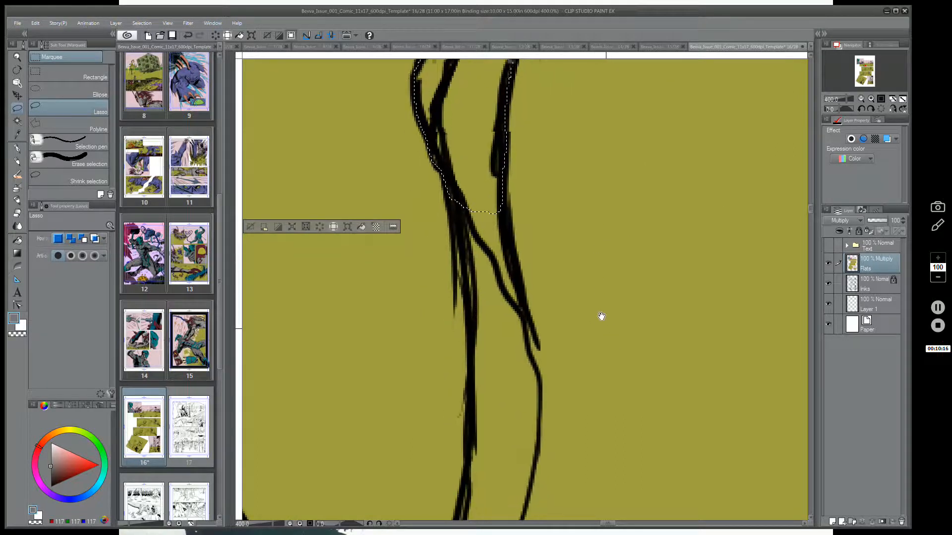
{"action": "left_click_drag", "start_coordinate": [601, 319], "coordinate": [571, 293]}
{"action": "mouse_move", "coordinate": [440, 150]}
{"action": "left_mouse_down"}
{"action": "mouse_move", "coordinate": [425, 174]}
{"action": "mouse_move", "coordinate": [439, 250]}
{"action": "mouse_move", "coordinate": [448, 415]}
{"action": "mouse_move", "coordinate": [498, 447]}
{"action": "mouse_move", "coordinate": [509, 430]}
{"action": "mouse_move", "coordinate": [510, 345]}
{"action": "mouse_move", "coordinate": [475, 187]}
{"action": "mouse_move", "coordinate": [461, 188]}
{"action": "left_mouse_up"}
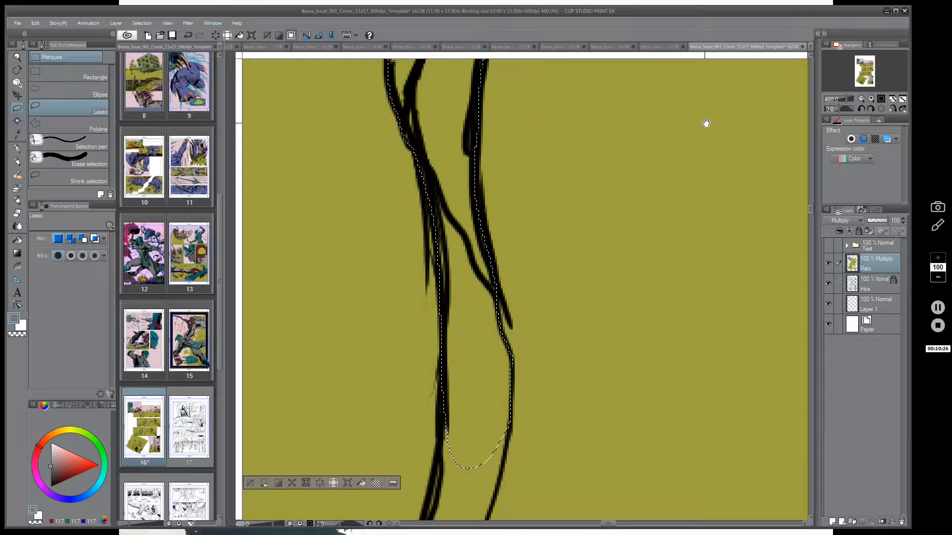
- Add the first stretch of the bow's upper limb above the fist to the selection
{"action": "mouse_move", "coordinate": [705, 124]}
{"action": "left_mouse_down"}
{"action": "mouse_move", "coordinate": [561, 400]}
{"action": "mouse_move", "coordinate": [580, 424]}
{"action": "mouse_move", "coordinate": [585, 389]}
{"action": "left_mouse_up"}
{"action": "mouse_move", "coordinate": [405, 363]}
{"action": "left_mouse_down"}
{"action": "mouse_move", "coordinate": [489, 258]}
{"action": "mouse_move", "coordinate": [521, 258]}
{"action": "mouse_move", "coordinate": [533, 272]}
{"action": "mouse_move", "coordinate": [518, 291]}
{"action": "mouse_move", "coordinate": [544, 353]}
{"action": "mouse_move", "coordinate": [541, 373]}
{"action": "mouse_move", "coordinate": [503, 414]}
{"action": "left_mouse_up"}
{"action": "left_click_drag", "start_coordinate": [619, 255], "coordinate": [491, 418]}
{"action": "mouse_move", "coordinate": [364, 407]}
{"action": "left_mouse_down"}
{"action": "mouse_move", "coordinate": [402, 381]}
{"action": "mouse_move", "coordinate": [559, 276]}
{"action": "mouse_move", "coordinate": [570, 288]}
{"action": "mouse_move", "coordinate": [572, 330]}
{"action": "mouse_move", "coordinate": [528, 377]}
{"action": "mouse_move", "coordinate": [392, 445]}
{"action": "left_mouse_up"}
{"action": "left_click_drag", "start_coordinate": [696, 224], "coordinate": [473, 340]}
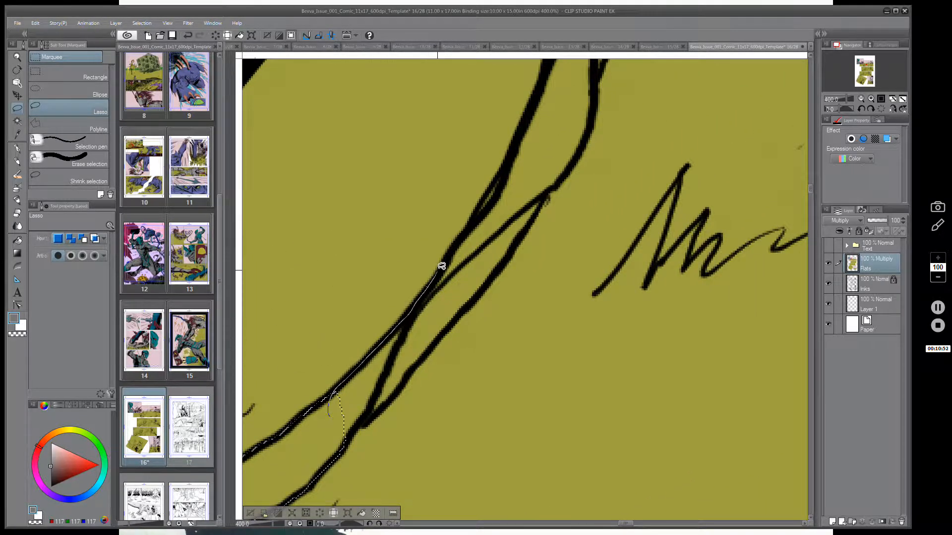
- Extend the selection up the bow's upper limb, including the narrow pointed sliver along its outer side
{"action": "left_click_drag", "start_coordinate": [441, 266], "coordinate": [463, 234]}
{"action": "mouse_move", "coordinate": [497, 175]}
{"action": "left_mouse_down"}
{"action": "mouse_move", "coordinate": [533, 125]}
{"action": "mouse_move", "coordinate": [579, 137]}
{"action": "left_mouse_up"}
{"action": "mouse_move", "coordinate": [563, 179]}
{"action": "left_mouse_down"}
{"action": "mouse_move", "coordinate": [486, 288]}
{"action": "mouse_move", "coordinate": [410, 372]}
{"action": "left_mouse_up"}
{"action": "left_click_drag", "start_coordinate": [363, 422], "coordinate": [364, 424]}
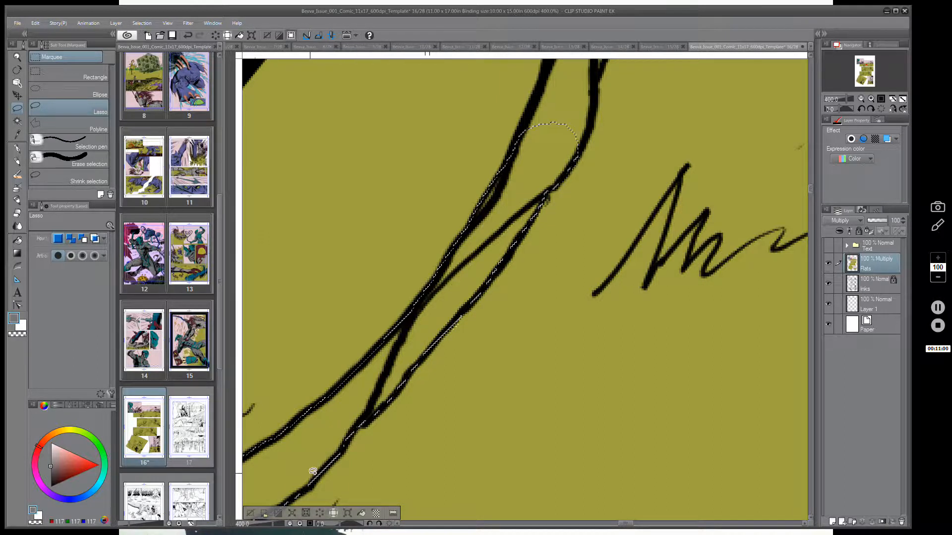
- Add the jagged feathered end of the long shaft behind the archer's back to the selection, tracing both rows of barbs
{"action": "mouse_move", "coordinate": [559, 213]}
{"action": "left_mouse_down"}
{"action": "mouse_move", "coordinate": [478, 388]}
{"action": "mouse_move", "coordinate": [632, 264]}
{"action": "mouse_move", "coordinate": [637, 248]}
{"action": "mouse_move", "coordinate": [648, 343]}
{"action": "mouse_move", "coordinate": [683, 227]}
{"action": "left_mouse_up"}
{"action": "scroll", "coordinate": [631, 264], "scroll_direction": "down", "scroll_amount": 6}
{"action": "scroll", "coordinate": [362, 198], "scroll_direction": "up", "scroll_amount": 3}
{"action": "mouse_move", "coordinate": [362, 198]}
{"action": "left_mouse_down"}
{"action": "mouse_move", "coordinate": [537, 378]}
{"action": "mouse_move", "coordinate": [612, 332]}
{"action": "left_mouse_up"}
{"action": "scroll", "coordinate": [536, 378], "scroll_direction": "up", "scroll_amount": 1}
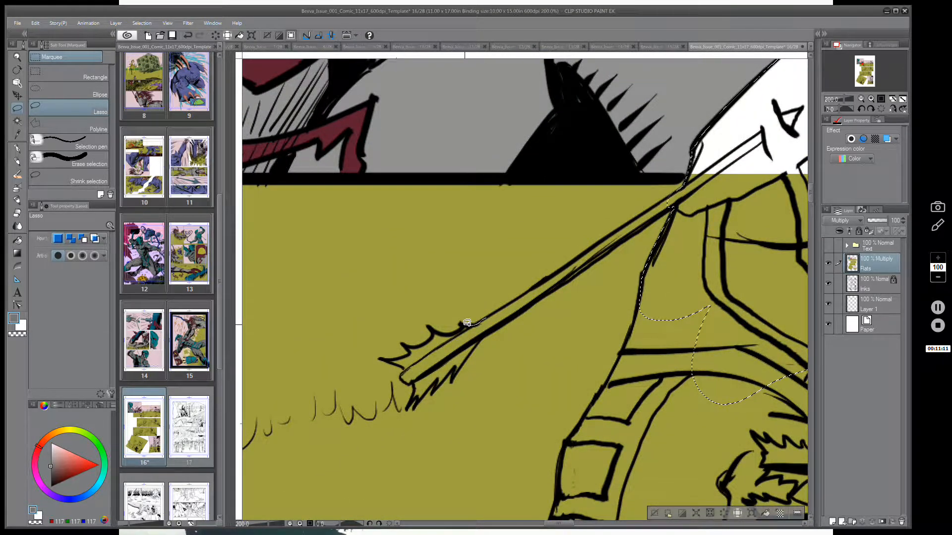
{"action": "mouse_move", "coordinate": [466, 323]}
{"action": "left_mouse_down"}
{"action": "mouse_move", "coordinate": [435, 329]}
{"action": "mouse_move", "coordinate": [389, 360]}
{"action": "left_mouse_up"}
{"action": "scroll", "coordinate": [399, 355], "scroll_direction": "up", "scroll_amount": 6}
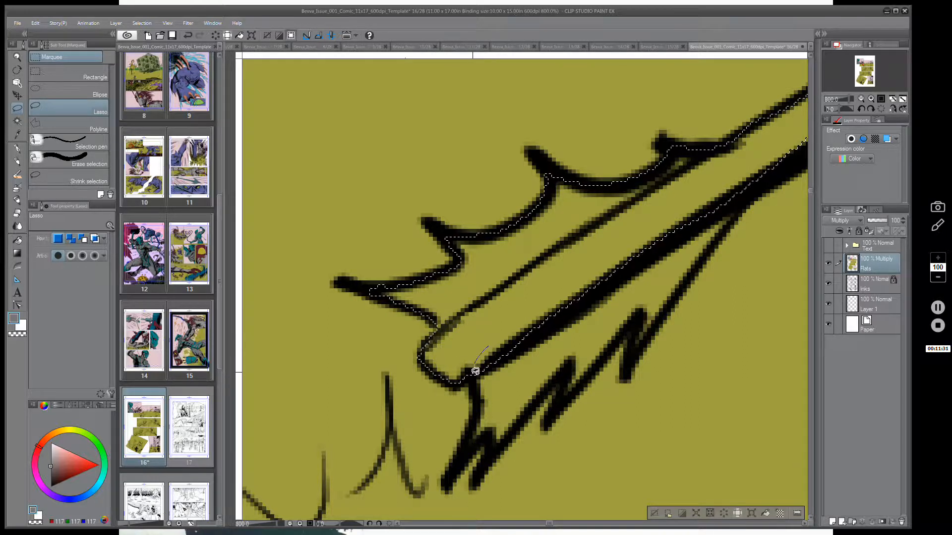
{"action": "mouse_move", "coordinate": [460, 456]}
{"action": "left_mouse_down"}
{"action": "mouse_move", "coordinate": [479, 439]}
{"action": "mouse_move", "coordinate": [491, 454]}
{"action": "mouse_move", "coordinate": [558, 373]}
{"action": "mouse_move", "coordinate": [555, 402]}
{"action": "mouse_move", "coordinate": [569, 396]}
{"action": "mouse_move", "coordinate": [633, 321]}
{"action": "mouse_move", "coordinate": [628, 357]}
{"action": "mouse_move", "coordinate": [678, 292]}
{"action": "left_mouse_up"}
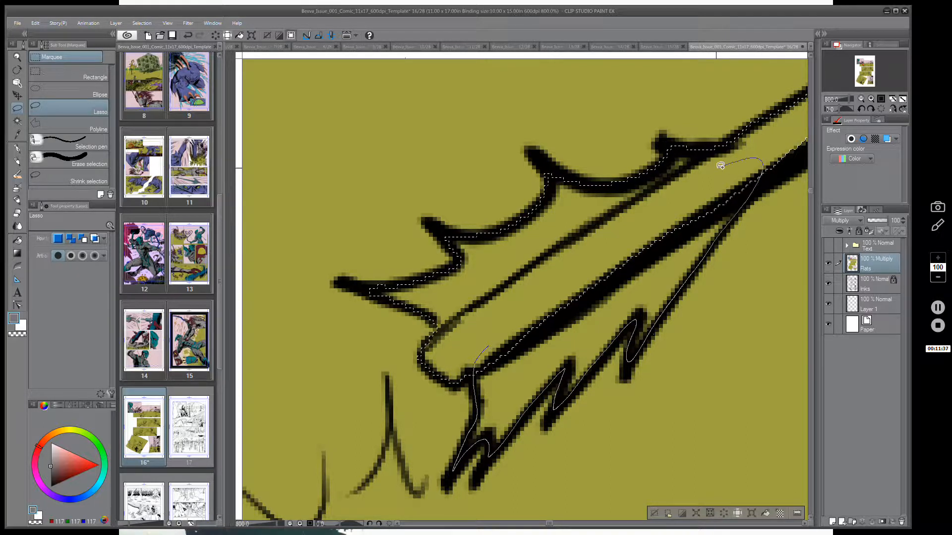
{"action": "left_click_drag", "start_coordinate": [717, 167], "coordinate": [659, 198]}
- Extend the selection along the shaft from the feathers, following its thick lower contour
{"action": "left_click_drag", "start_coordinate": [757, 278], "coordinate": [395, 430]}
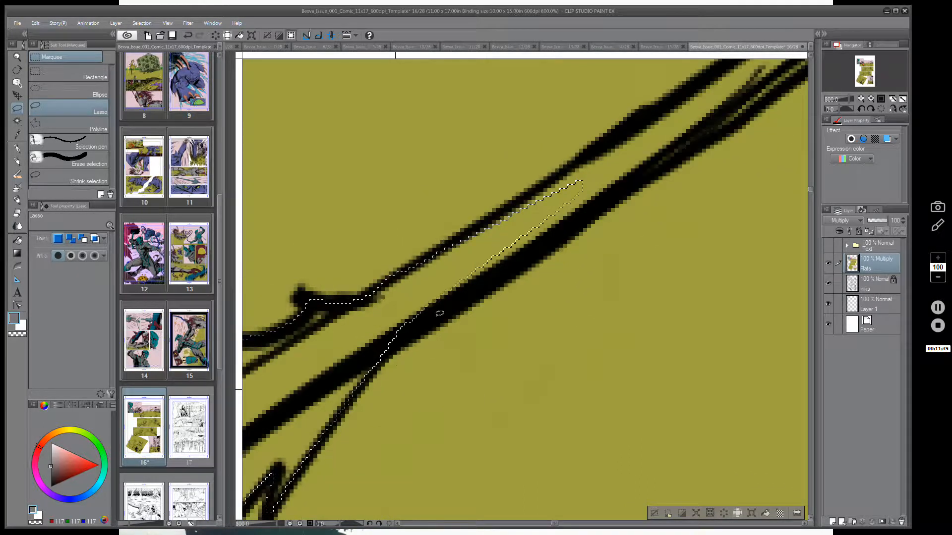
{"action": "left_click_drag", "start_coordinate": [444, 314], "coordinate": [365, 359]}
{"action": "mouse_move", "coordinate": [495, 229]}
{"action": "left_mouse_down"}
{"action": "mouse_move", "coordinate": [604, 143]}
{"action": "mouse_move", "coordinate": [708, 86]}
{"action": "left_mouse_up"}
{"action": "left_click_drag", "start_coordinate": [736, 116], "coordinate": [735, 124]}
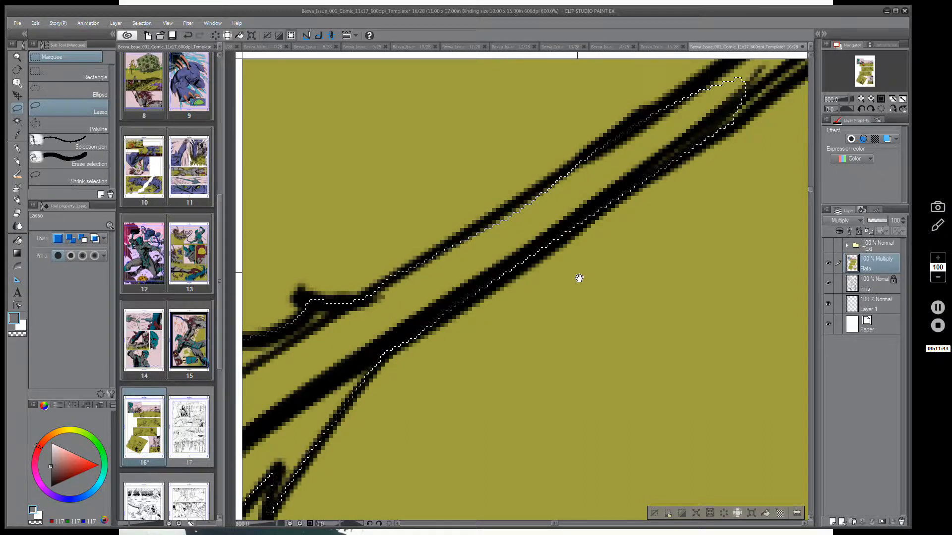
- Tighten the selection along the shaft's upper contour and extend it up to where the shaft meets the archer's back
{"action": "scroll", "coordinate": [516, 353], "scroll_direction": "up", "scroll_amount": 3}
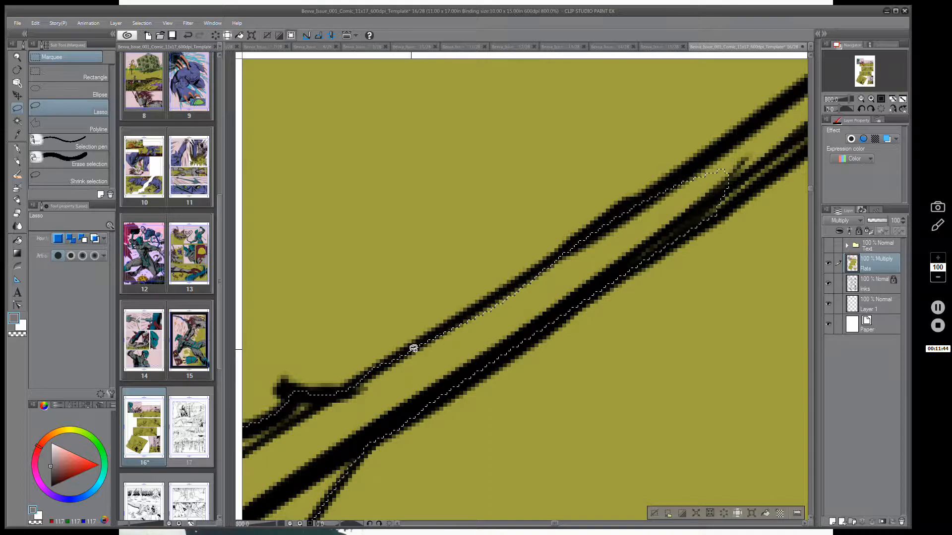
{"action": "mouse_move", "coordinate": [412, 349]}
{"action": "left_mouse_down"}
{"action": "mouse_move", "coordinate": [511, 317]}
{"action": "mouse_move", "coordinate": [656, 220]}
{"action": "mouse_move", "coordinate": [696, 168]}
{"action": "left_mouse_up"}
{"action": "mouse_move", "coordinate": [718, 202]}
{"action": "left_mouse_down"}
{"action": "mouse_move", "coordinate": [570, 308]}
{"action": "mouse_move", "coordinate": [424, 393]}
{"action": "mouse_move", "coordinate": [754, 111]}
{"action": "mouse_move", "coordinate": [745, 106]}
{"action": "mouse_move", "coordinate": [639, 214]}
{"action": "left_mouse_up"}
{"action": "left_click_drag", "start_coordinate": [554, 324], "coordinate": [406, 324]}
{"action": "mouse_move", "coordinate": [297, 376]}
{"action": "left_mouse_down"}
{"action": "mouse_move", "coordinate": [430, 238]}
{"action": "mouse_move", "coordinate": [607, 118]}
{"action": "mouse_move", "coordinate": [700, 76]}
{"action": "mouse_move", "coordinate": [706, 87]}
{"action": "mouse_move", "coordinate": [689, 123]}
{"action": "mouse_move", "coordinate": [646, 188]}
{"action": "mouse_move", "coordinate": [528, 320]}
{"action": "left_mouse_up"}
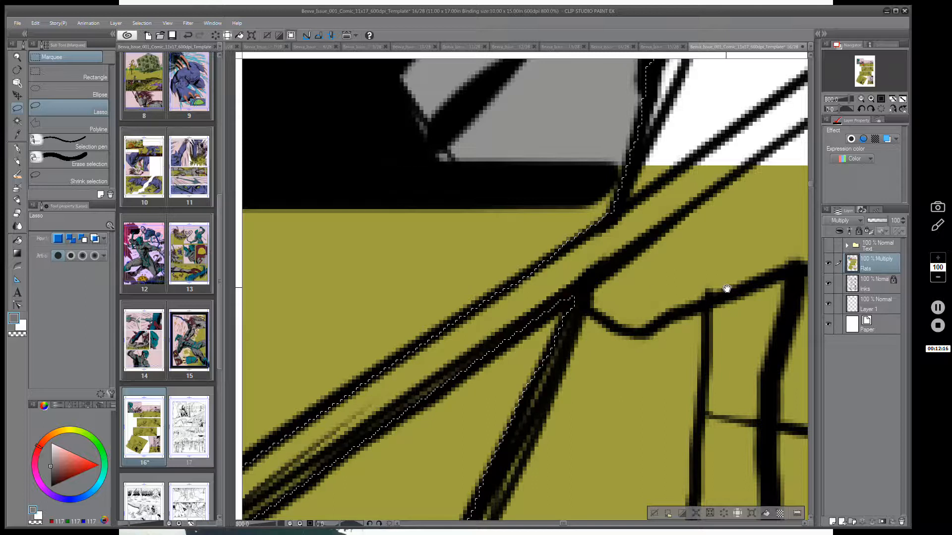
{"action": "left_click_drag", "start_coordinate": [726, 288], "coordinate": [534, 310]}
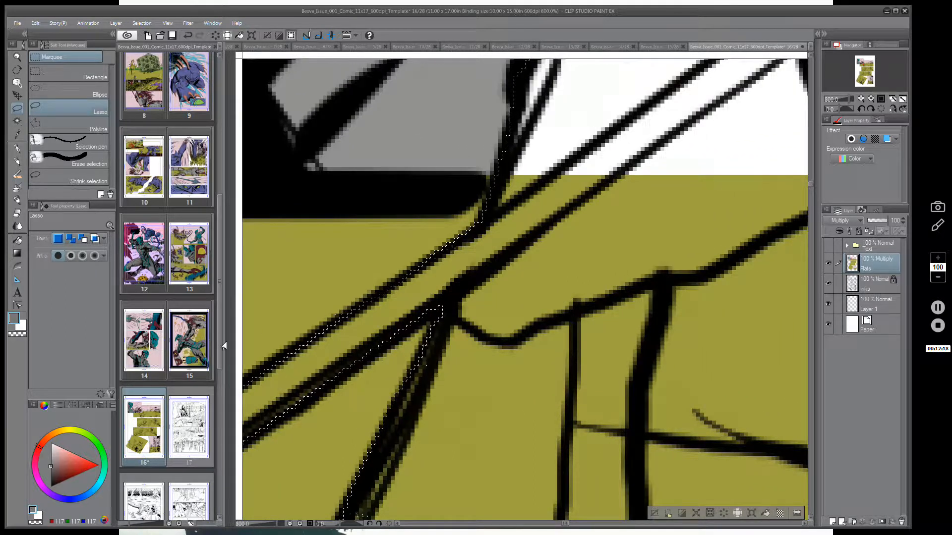
{"action": "left_click", "coordinate": [17, 242]}
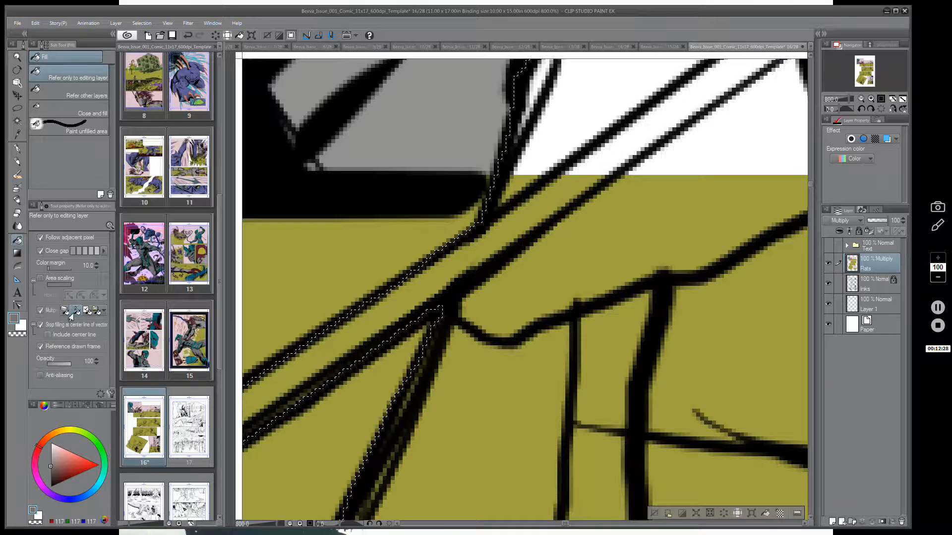
{"action": "key", "text": "m"}
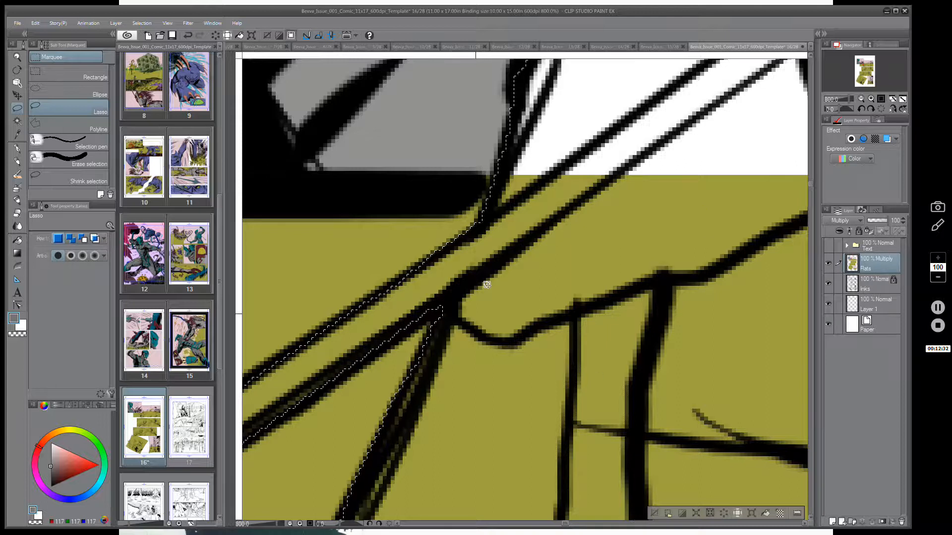
{"action": "scroll", "coordinate": [580, 298], "scroll_direction": "down", "scroll_amount": 4}
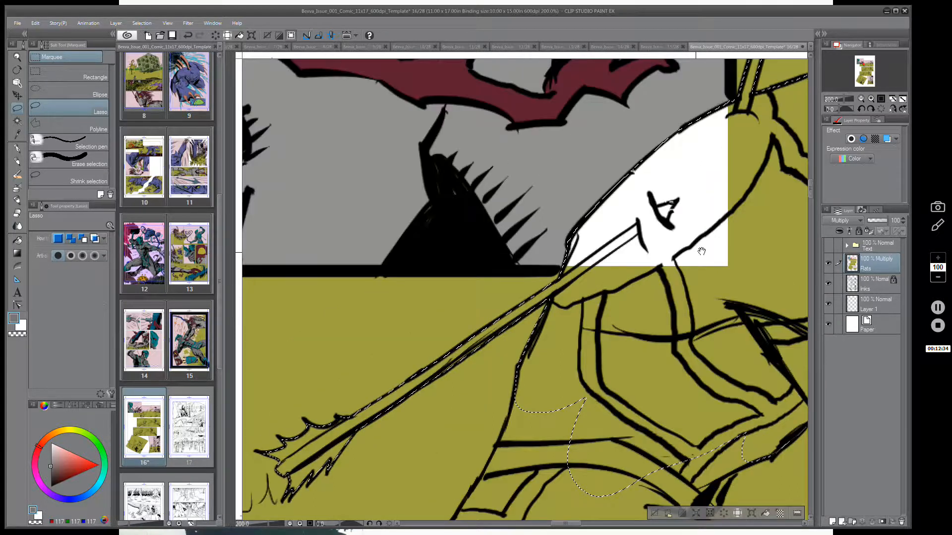
{"action": "left_click_drag", "start_coordinate": [678, 265], "coordinate": [568, 296]}
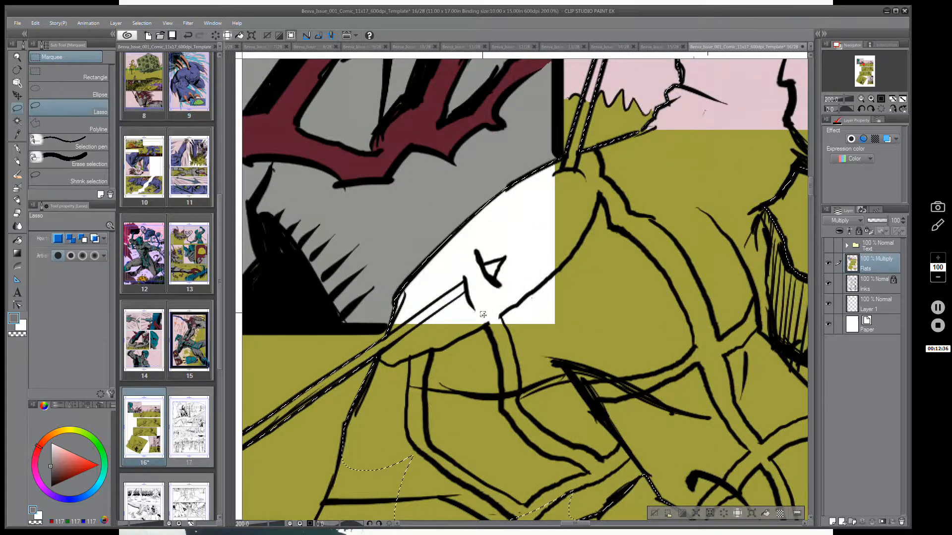
{"action": "scroll", "coordinate": [481, 318], "scroll_direction": "up", "scroll_amount": 2}
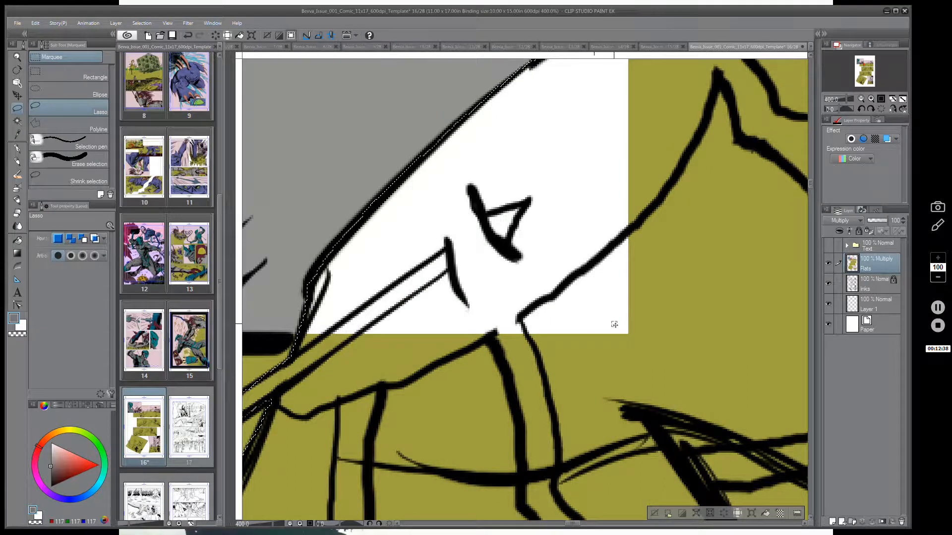
{"action": "left_click_drag", "start_coordinate": [537, 446], "coordinate": [431, 341]}
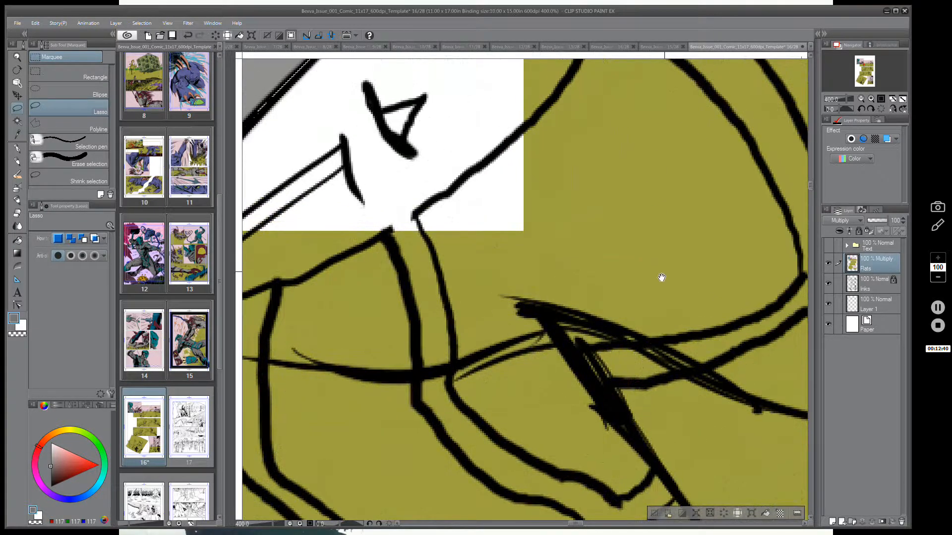
{"action": "scroll", "coordinate": [612, 304], "scroll_direction": "down", "scroll_amount": 2}
{"action": "scroll", "coordinate": [612, 304], "scroll_direction": "down", "scroll_amount": 1}
{"action": "left_click_drag", "start_coordinate": [693, 273], "coordinate": [693, 172]}
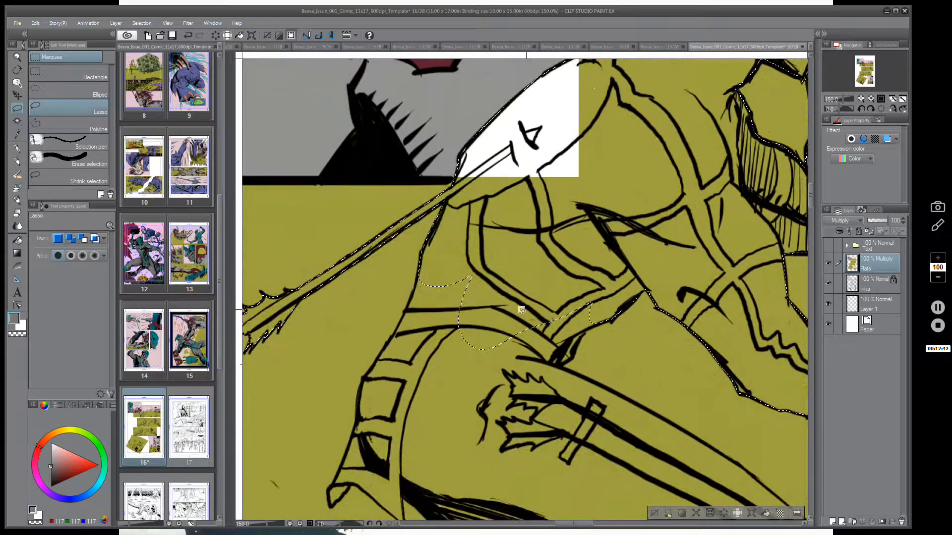
- Extend the selection down the archer's back edge, past the waist sash to the first square panel of the hanging strap
{"action": "scroll", "coordinate": [467, 275], "scroll_direction": "up", "scroll_amount": 1}
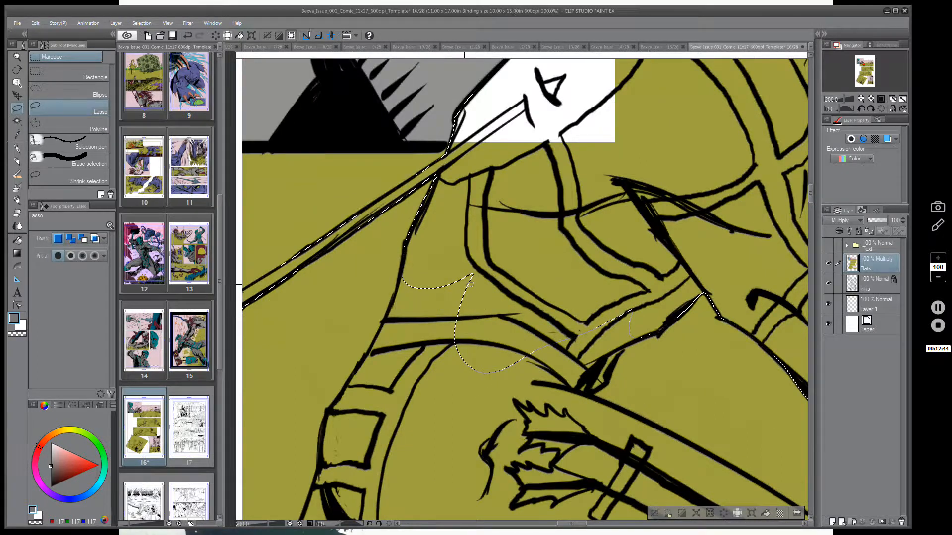
{"action": "scroll", "coordinate": [466, 283], "scroll_direction": "up", "scroll_amount": 2}
{"action": "scroll", "coordinate": [474, 305], "scroll_direction": "up", "scroll_amount": 2}
{"action": "scroll", "coordinate": [452, 329], "scroll_direction": "down", "scroll_amount": 2}
{"action": "left_click_drag", "start_coordinate": [447, 349], "coordinate": [539, 233]}
{"action": "mouse_move", "coordinate": [477, 165]}
{"action": "left_mouse_down"}
{"action": "mouse_move", "coordinate": [428, 139]}
{"action": "mouse_move", "coordinate": [418, 154]}
{"action": "mouse_move", "coordinate": [392, 239]}
{"action": "mouse_move", "coordinate": [275, 419]}
{"action": "mouse_move", "coordinate": [261, 469]}
{"action": "mouse_move", "coordinate": [279, 507]}
{"action": "mouse_move", "coordinate": [637, 370]}
{"action": "mouse_move", "coordinate": [593, 98]}
{"action": "left_mouse_up"}
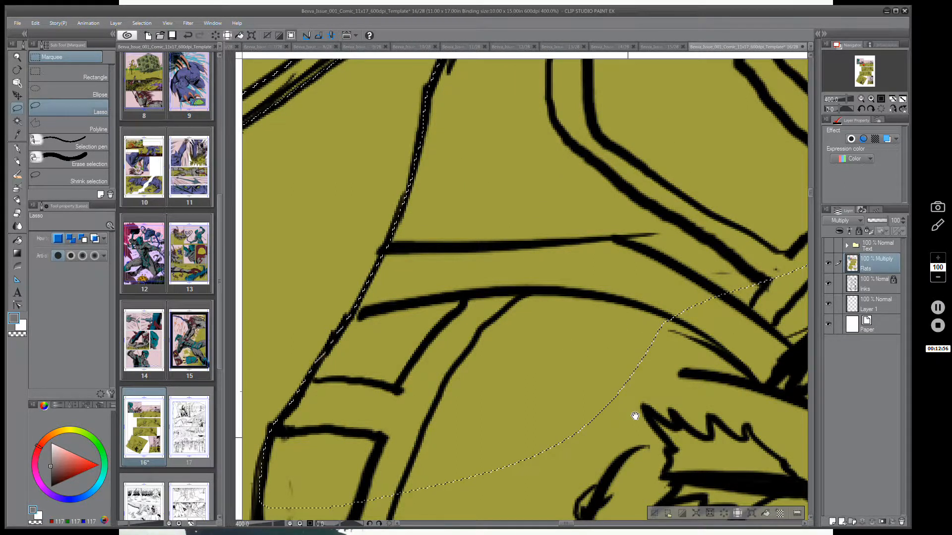
- Add the rest of the paneled strap to the selection, tracing the folded corner and pointed tip at its lower end
{"action": "left_click_drag", "start_coordinate": [629, 438], "coordinate": [675, 144]}
{"action": "mouse_move", "coordinate": [385, 167]}
{"action": "left_mouse_down"}
{"action": "mouse_move", "coordinate": [318, 178]}
{"action": "mouse_move", "coordinate": [300, 254]}
{"action": "mouse_move", "coordinate": [245, 394]}
{"action": "mouse_move", "coordinate": [519, 378]}
{"action": "mouse_move", "coordinate": [687, 283]}
{"action": "left_mouse_up"}
{"action": "left_click_drag", "start_coordinate": [489, 380], "coordinate": [604, 278]}
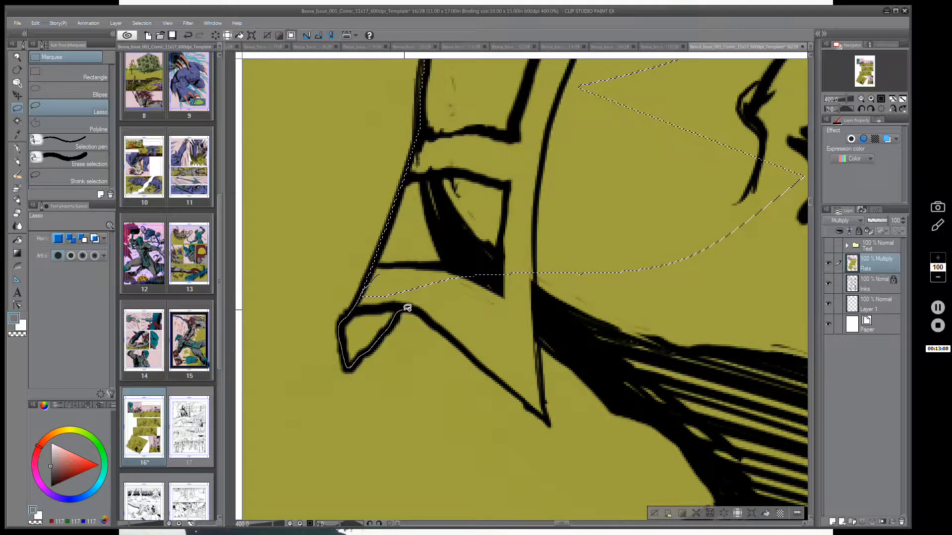
{"action": "left_click_drag", "start_coordinate": [457, 340], "coordinate": [472, 354]}
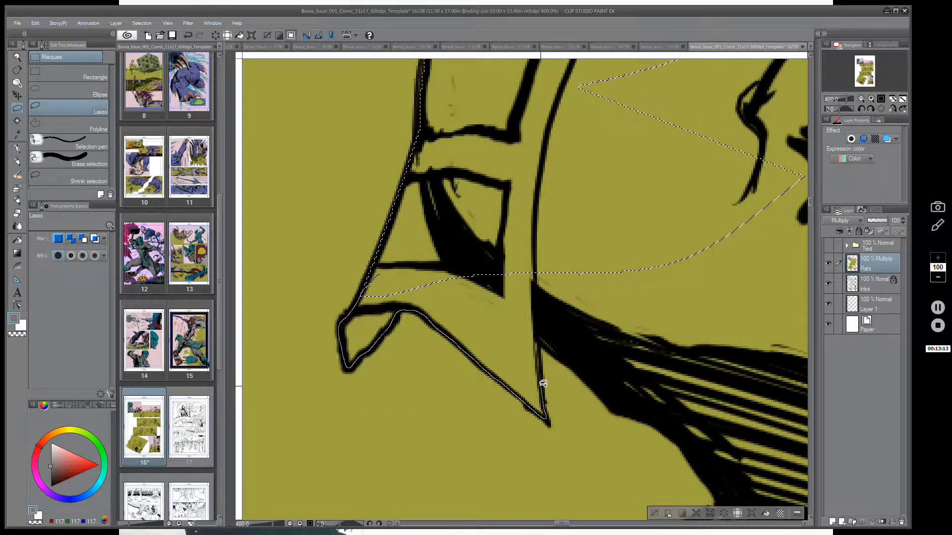
{"action": "mouse_move", "coordinate": [542, 383]}
{"action": "left_mouse_down"}
{"action": "mouse_move", "coordinate": [541, 350]}
{"action": "mouse_move", "coordinate": [593, 367]}
{"action": "mouse_move", "coordinate": [626, 159]}
{"action": "mouse_move", "coordinate": [609, 160]}
{"action": "left_mouse_up"}
- Extend the selection over the hatched shadow below the strap and around the upper contour of the adjoining leg
{"action": "mouse_move", "coordinate": [755, 415]}
{"action": "left_mouse_down"}
{"action": "mouse_move", "coordinate": [513, 290]}
{"action": "mouse_move", "coordinate": [419, 264]}
{"action": "left_mouse_up"}
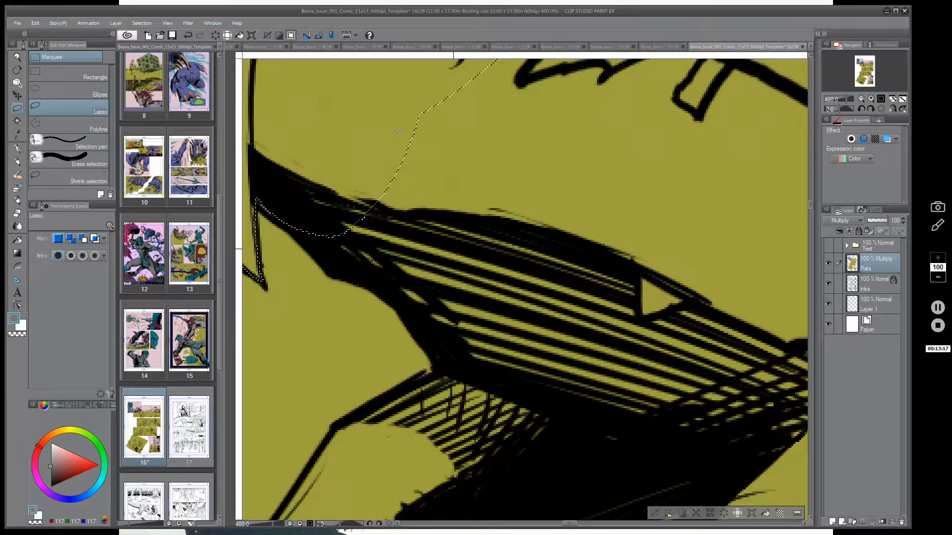
{"action": "mouse_move", "coordinate": [399, 131]}
{"action": "left_mouse_down"}
{"action": "mouse_move", "coordinate": [313, 191]}
{"action": "mouse_move", "coordinate": [348, 263]}
{"action": "left_mouse_up"}
{"action": "mouse_move", "coordinate": [417, 319]}
{"action": "left_mouse_down"}
{"action": "mouse_move", "coordinate": [442, 358]}
{"action": "mouse_move", "coordinate": [337, 426]}
{"action": "mouse_move", "coordinate": [378, 496]}
{"action": "mouse_move", "coordinate": [675, 225]}
{"action": "mouse_move", "coordinate": [398, 148]}
{"action": "left_mouse_up"}
{"action": "left_click_drag", "start_coordinate": [623, 461], "coordinate": [660, 223]}
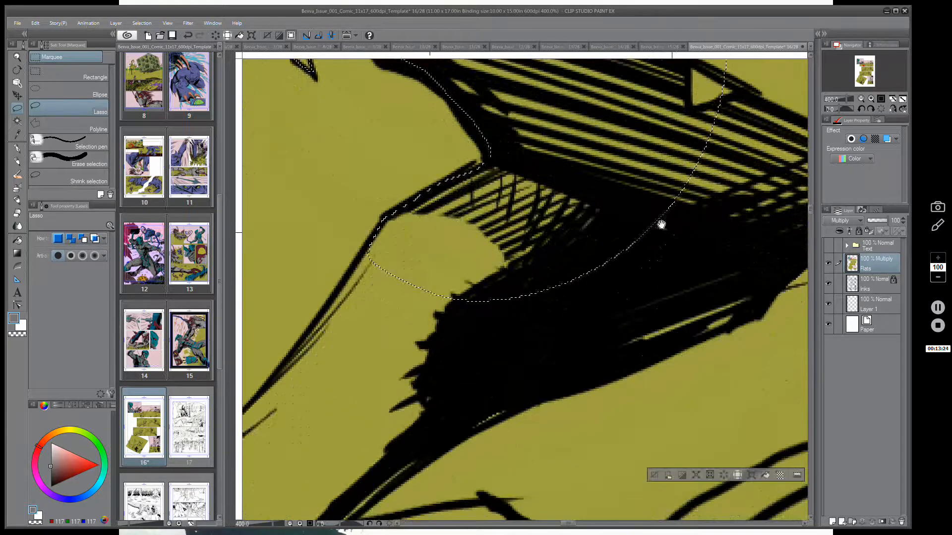
- Extend the selection over the lower leg, from below the hatched shadow partway down toward the panel's lower border
{"action": "scroll", "coordinate": [539, 230], "scroll_direction": "down", "scroll_amount": 2}
{"action": "scroll", "coordinate": [540, 230], "scroll_direction": "down", "scroll_amount": 1}
{"action": "left_click_drag", "start_coordinate": [598, 253], "coordinate": [610, 255]}
{"action": "scroll", "coordinate": [496, 247], "scroll_direction": "up", "scroll_amount": 1}
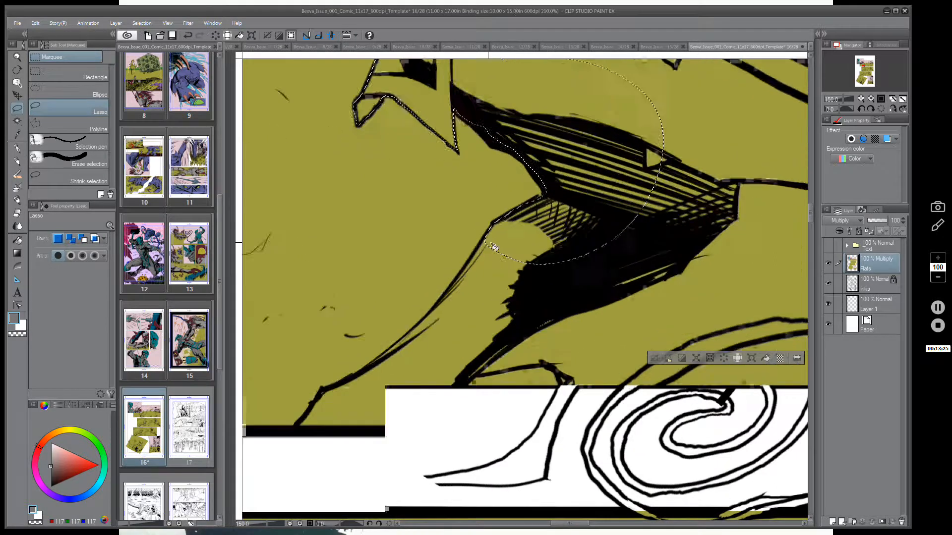
{"action": "left_click_drag", "start_coordinate": [514, 256], "coordinate": [551, 233]}
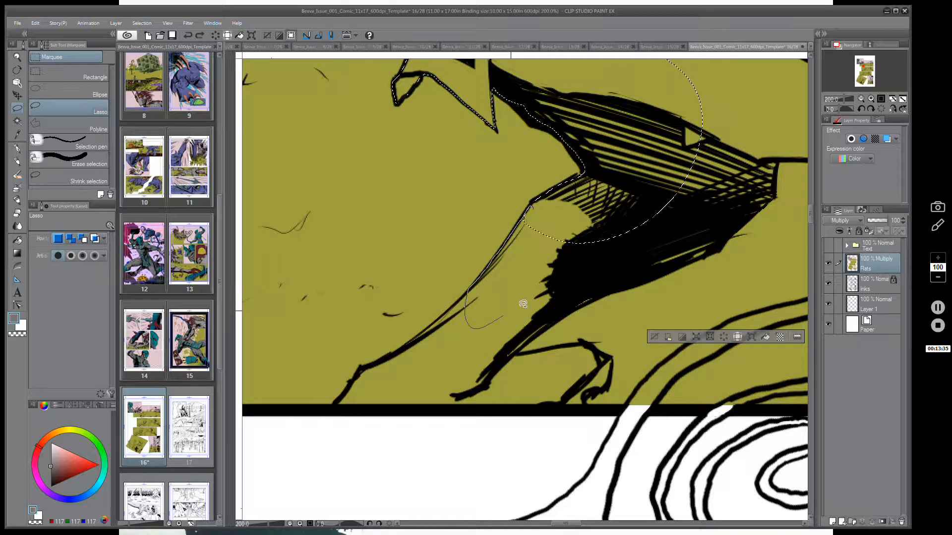
{"action": "left_click_drag", "start_coordinate": [523, 304], "coordinate": [617, 184]}
{"action": "left_click_drag", "start_coordinate": [470, 344], "coordinate": [469, 344]}
{"action": "scroll", "coordinate": [469, 353], "scroll_direction": "up", "scroll_amount": 5}
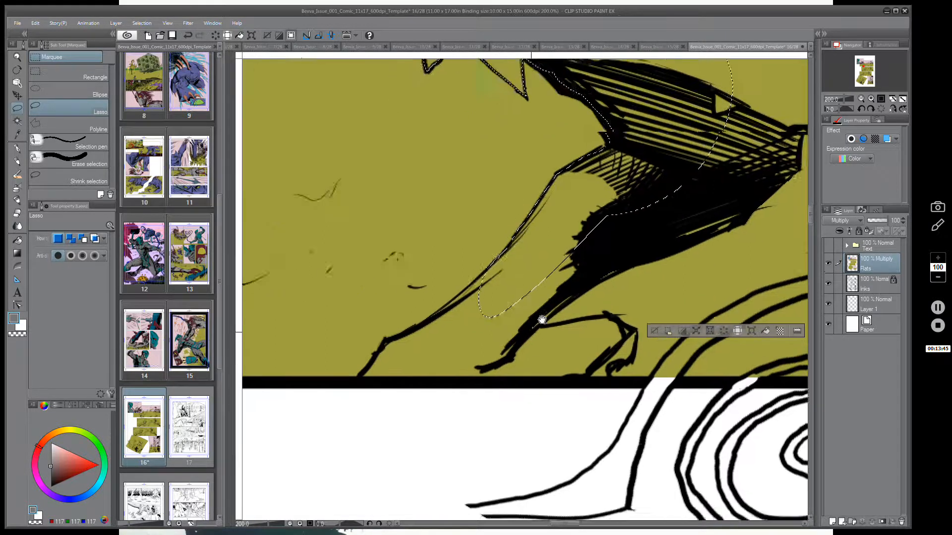
- Extend the selection down the outer leg contour to the panel border and back up the rear edge into the black shadow
{"action": "scroll", "coordinate": [548, 279], "scroll_direction": "down", "scroll_amount": 3}
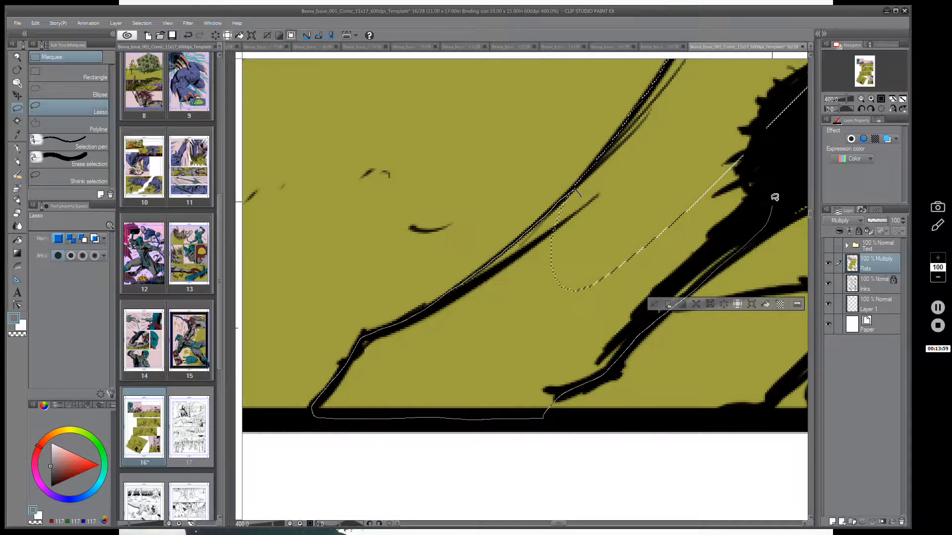
{"action": "left_click_drag", "start_coordinate": [774, 198], "coordinate": [747, 145]}
{"action": "mouse_move", "coordinate": [765, 264]}
{"action": "left_mouse_down"}
{"action": "mouse_move", "coordinate": [652, 291]}
{"action": "mouse_move", "coordinate": [374, 384]}
{"action": "mouse_move", "coordinate": [622, 255]}
{"action": "mouse_move", "coordinate": [654, 248]}
{"action": "left_mouse_up"}
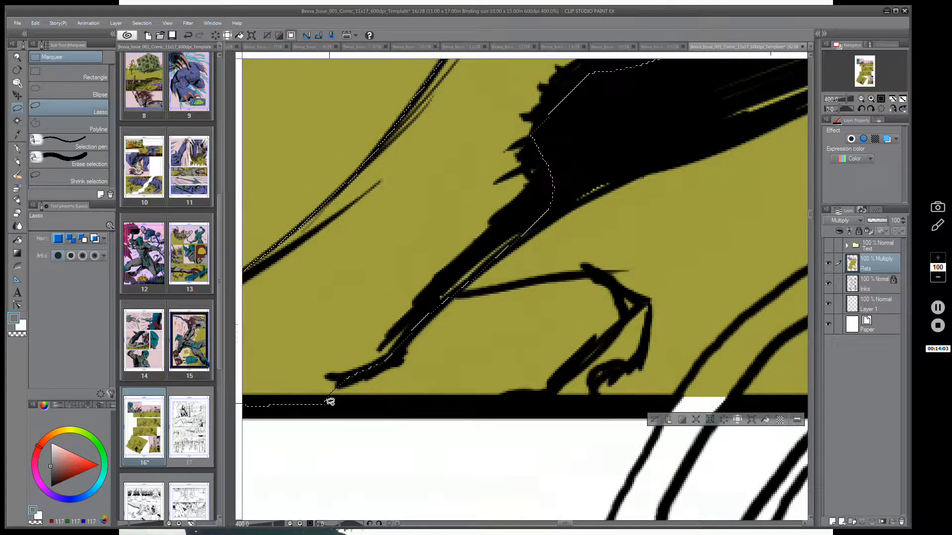
- Add the small bent, claw-like shape beside the ankle to the selection, following its upper outline down to the panel border
{"action": "mouse_move", "coordinate": [330, 402]}
{"action": "left_mouse_down"}
{"action": "mouse_move", "coordinate": [340, 358]}
{"action": "mouse_move", "coordinate": [404, 316]}
{"action": "mouse_move", "coordinate": [583, 284]}
{"action": "mouse_move", "coordinate": [627, 297]}
{"action": "mouse_move", "coordinate": [646, 323]}
{"action": "mouse_move", "coordinate": [640, 355]}
{"action": "mouse_move", "coordinate": [590, 402]}
{"action": "left_mouse_up"}
{"action": "mouse_move", "coordinate": [616, 353]}
{"action": "left_mouse_down"}
{"action": "mouse_move", "coordinate": [642, 337]}
{"action": "mouse_move", "coordinate": [652, 312]}
{"action": "mouse_move", "coordinate": [622, 288]}
{"action": "mouse_move", "coordinate": [593, 271]}
{"action": "mouse_move", "coordinate": [506, 281]}
{"action": "left_mouse_up"}
{"action": "left_click_drag", "start_coordinate": [448, 292], "coordinate": [495, 329]}
{"action": "left_click_drag", "start_coordinate": [646, 179], "coordinate": [550, 302]}
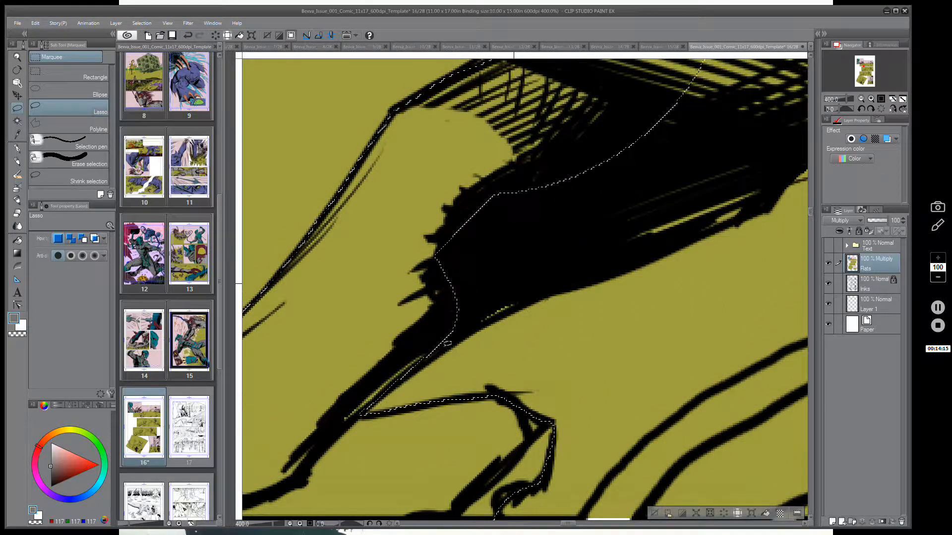
- Trace the underside of the black leg shadow into the selection, continuing around the blunt end of the hatched area
{"action": "mouse_move", "coordinate": [425, 356]}
{"action": "left_mouse_down"}
{"action": "mouse_move", "coordinate": [435, 206]}
{"action": "mouse_move", "coordinate": [716, 121]}
{"action": "mouse_move", "coordinate": [768, 178]}
{"action": "mouse_move", "coordinate": [752, 208]}
{"action": "mouse_move", "coordinate": [597, 267]}
{"action": "mouse_move", "coordinate": [428, 356]}
{"action": "left_mouse_up"}
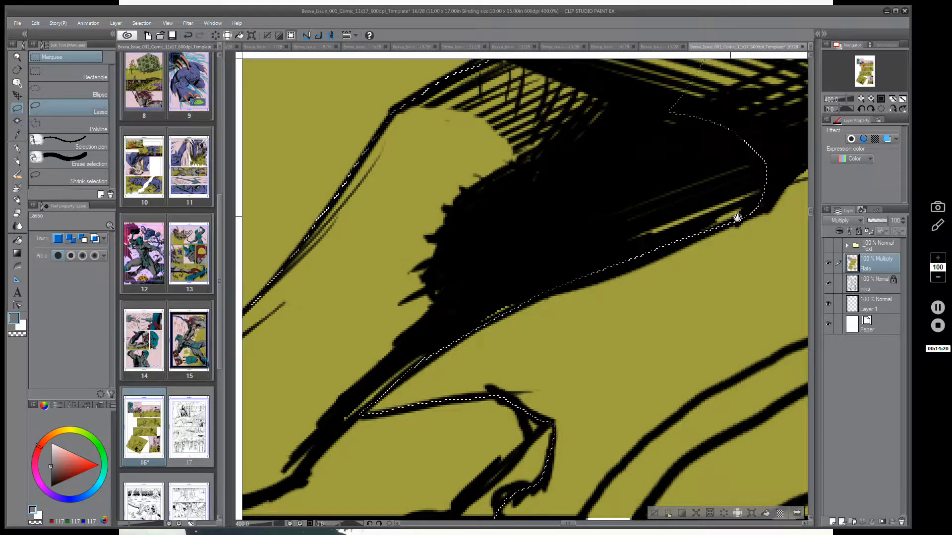
{"action": "mouse_move", "coordinate": [744, 223]}
{"action": "left_mouse_down"}
{"action": "mouse_move", "coordinate": [499, 366]}
{"action": "mouse_move", "coordinate": [450, 436]}
{"action": "mouse_move", "coordinate": [508, 440]}
{"action": "left_mouse_up"}
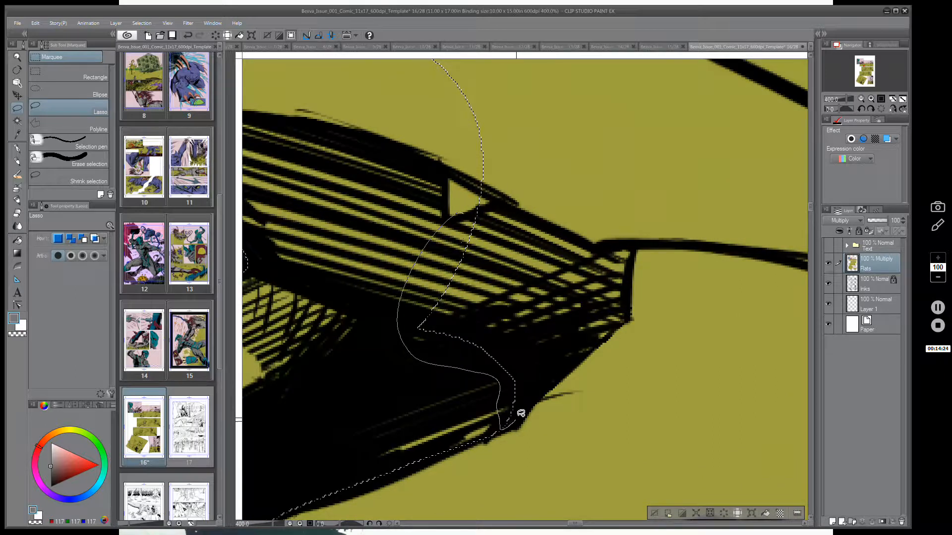
{"action": "mouse_move", "coordinate": [571, 362]}
{"action": "left_mouse_down"}
{"action": "mouse_move", "coordinate": [624, 320]}
{"action": "mouse_move", "coordinate": [641, 230]}
{"action": "mouse_move", "coordinate": [581, 134]}
{"action": "left_mouse_up"}
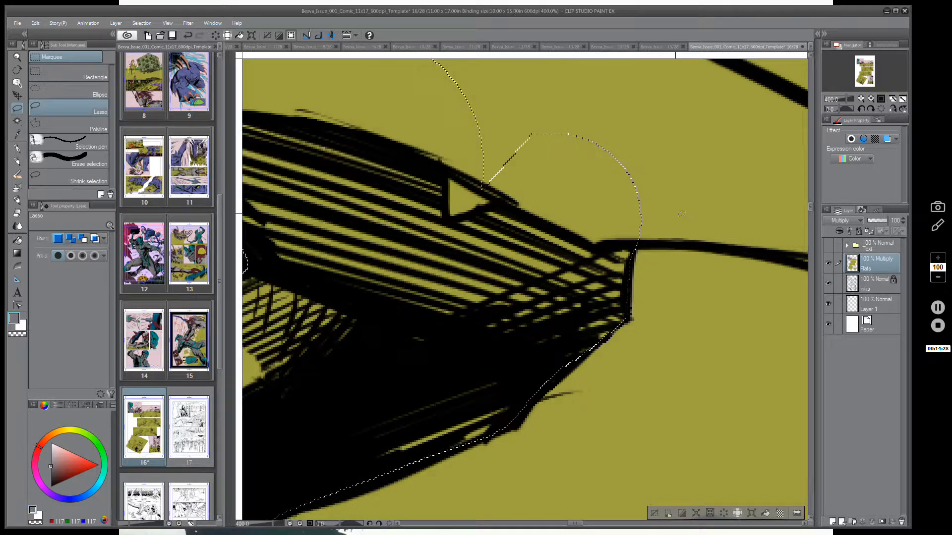
- Extend the selection across the upper thigh and feathered arrows, and tighten it around the dark pointed fold at the waist
{"action": "scroll", "coordinate": [681, 258], "scroll_direction": "down", "scroll_amount": 2}
{"action": "scroll", "coordinate": [680, 259], "scroll_direction": "down", "scroll_amount": 1}
{"action": "left_click_drag", "start_coordinate": [783, 217], "coordinate": [623, 364]}
{"action": "mouse_move", "coordinate": [462, 361]}
{"action": "left_mouse_down"}
{"action": "mouse_move", "coordinate": [319, 325]}
{"action": "mouse_move", "coordinate": [278, 275]}
{"action": "mouse_move", "coordinate": [276, 213]}
{"action": "mouse_move", "coordinate": [340, 146]}
{"action": "mouse_move", "coordinate": [392, 126]}
{"action": "mouse_move", "coordinate": [403, 139]}
{"action": "mouse_move", "coordinate": [395, 186]}
{"action": "mouse_move", "coordinate": [404, 202]}
{"action": "mouse_move", "coordinate": [546, 282]}
{"action": "mouse_move", "coordinate": [576, 335]}
{"action": "mouse_move", "coordinate": [548, 361]}
{"action": "left_mouse_up"}
{"action": "scroll", "coordinate": [440, 165], "scroll_direction": "up", "scroll_amount": 3}
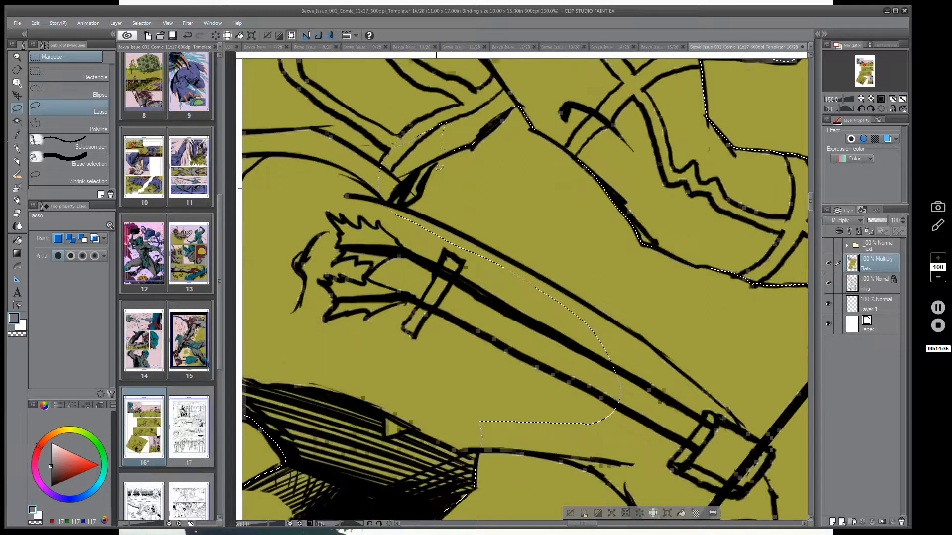
{"action": "left_click_drag", "start_coordinate": [480, 222], "coordinate": [570, 409]}
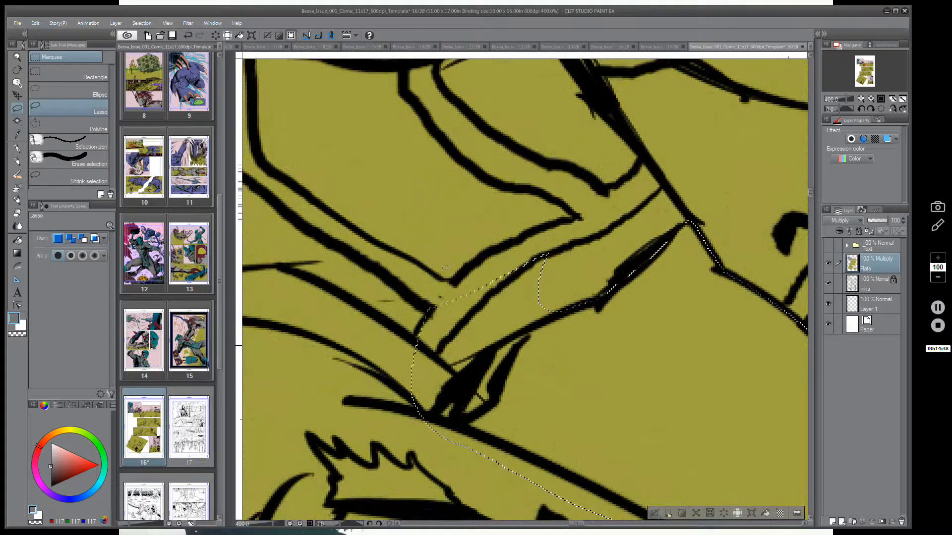
{"action": "mouse_move", "coordinate": [442, 268]}
{"action": "left_mouse_down"}
{"action": "mouse_move", "coordinate": [585, 232]}
{"action": "mouse_move", "coordinate": [589, 285]}
{"action": "mouse_move", "coordinate": [495, 367]}
{"action": "mouse_move", "coordinate": [453, 430]}
{"action": "mouse_move", "coordinate": [367, 381]}
{"action": "left_mouse_up"}
{"action": "left_click_drag", "start_coordinate": [605, 420], "coordinate": [516, 225]}
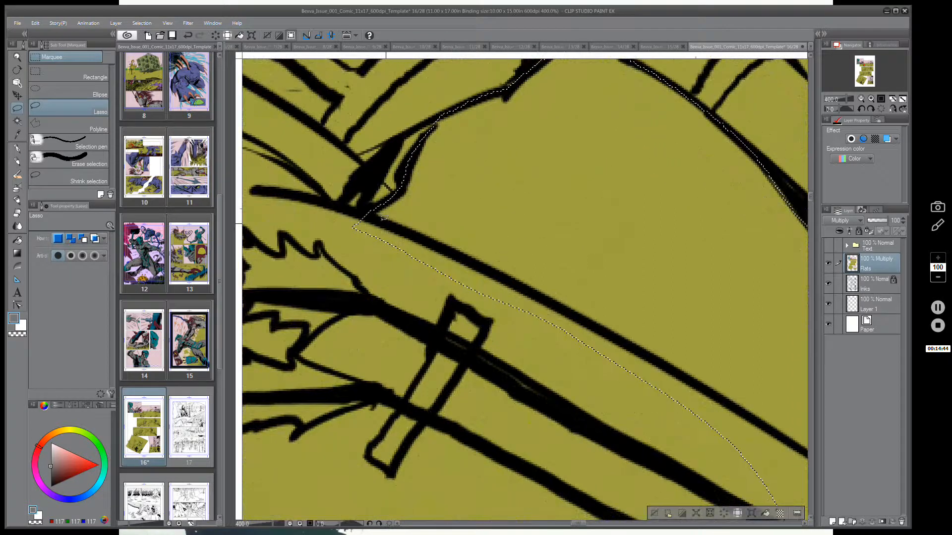
- Trace the thigh's long upper contour into the selection, from the dark fold toward the square band near the knee
{"action": "mouse_move", "coordinate": [362, 208]}
{"action": "left_mouse_down"}
{"action": "mouse_move", "coordinate": [336, 261]}
{"action": "mouse_move", "coordinate": [446, 370]}
{"action": "mouse_move", "coordinate": [555, 355]}
{"action": "mouse_move", "coordinate": [528, 305]}
{"action": "mouse_move", "coordinate": [459, 269]}
{"action": "left_mouse_up"}
{"action": "mouse_move", "coordinate": [659, 325]}
{"action": "left_mouse_down"}
{"action": "mouse_move", "coordinate": [575, 255]}
{"action": "mouse_move", "coordinate": [626, 248]}
{"action": "left_mouse_up"}
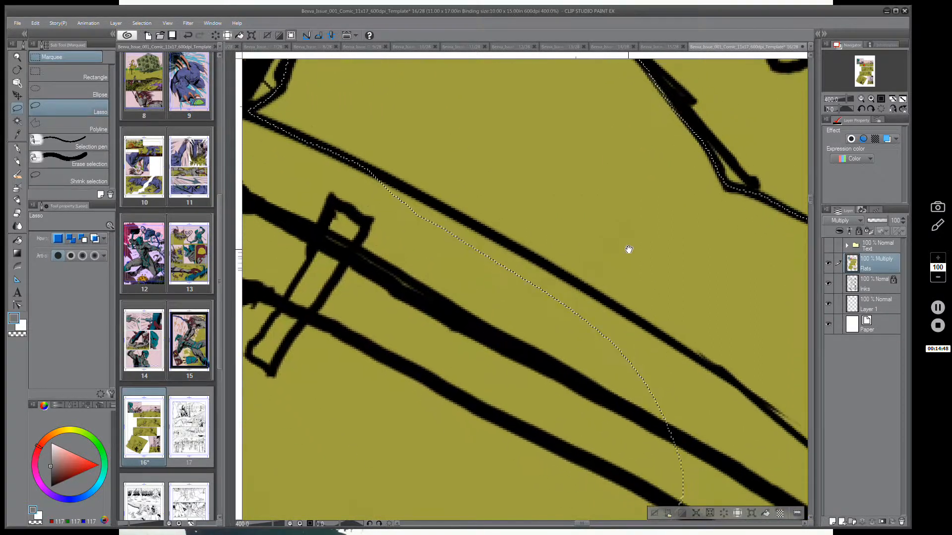
{"action": "mouse_move", "coordinate": [362, 164]}
{"action": "left_mouse_down"}
{"action": "mouse_move", "coordinate": [384, 250]}
{"action": "mouse_move", "coordinate": [492, 409]}
{"action": "mouse_move", "coordinate": [605, 431]}
{"action": "mouse_move", "coordinate": [656, 325]}
{"action": "left_mouse_up"}
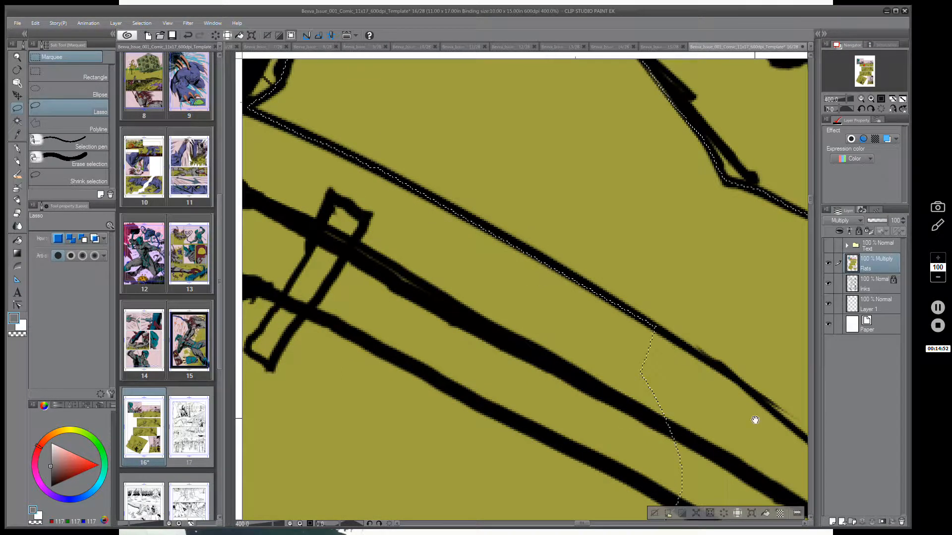
{"action": "left_click_drag", "start_coordinate": [754, 418], "coordinate": [510, 231]}
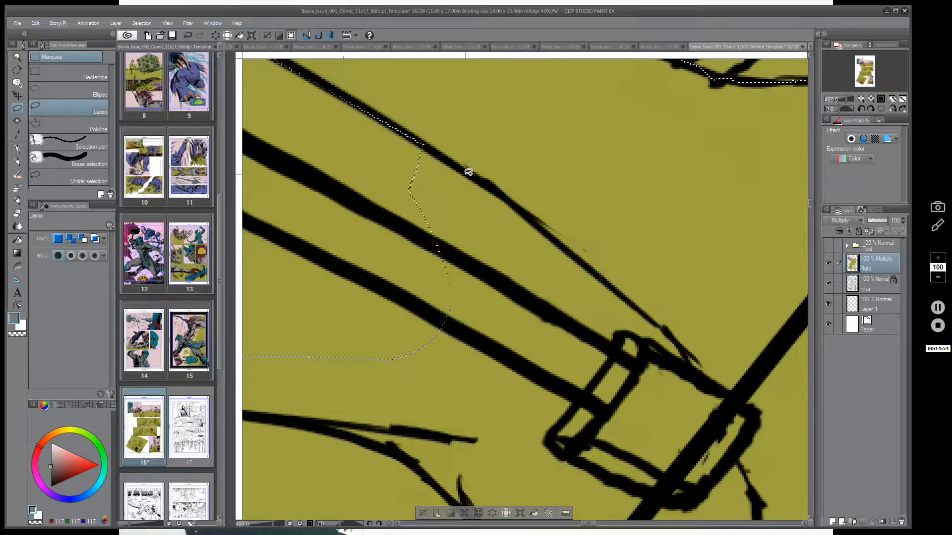
{"action": "mouse_move", "coordinate": [446, 157]}
{"action": "left_mouse_down"}
{"action": "mouse_move", "coordinate": [408, 138]}
{"action": "mouse_move", "coordinate": [383, 211]}
{"action": "mouse_move", "coordinate": [445, 343]}
{"action": "mouse_move", "coordinate": [533, 338]}
{"action": "mouse_move", "coordinate": [546, 271]}
{"action": "mouse_move", "coordinate": [530, 213]}
{"action": "left_mouse_up"}
{"action": "mouse_move", "coordinate": [558, 391]}
{"action": "left_mouse_down"}
{"action": "mouse_move", "coordinate": [548, 363]}
{"action": "mouse_move", "coordinate": [568, 265]}
{"action": "mouse_move", "coordinate": [716, 344]}
{"action": "left_mouse_up"}
{"action": "left_click_drag", "start_coordinate": [562, 367], "coordinate": [596, 340]}
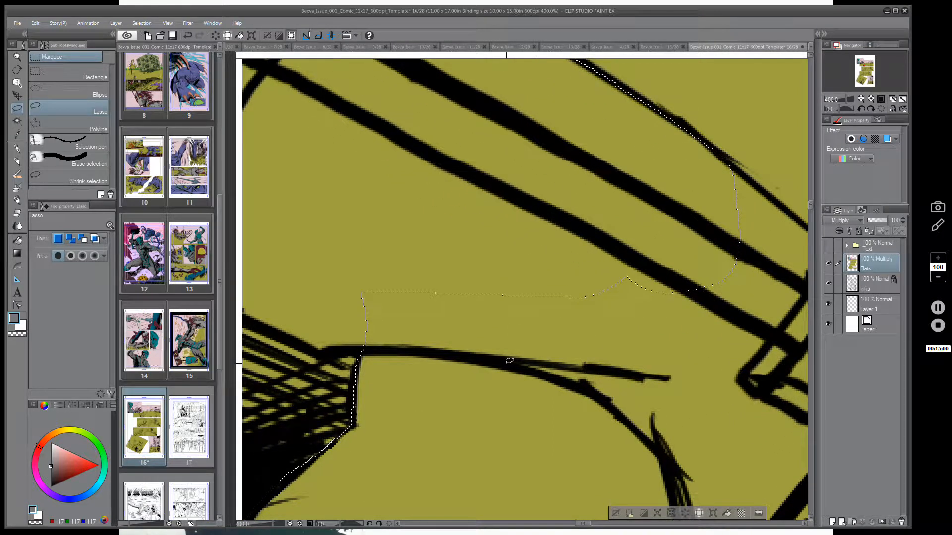
- Extend the selection along the thigh's lower contour and down behind the knee to the edge of the boot cuff
{"action": "mouse_move", "coordinate": [511, 363]}
{"action": "left_mouse_down"}
{"action": "mouse_move", "coordinate": [329, 336]}
{"action": "mouse_move", "coordinate": [644, 221]}
{"action": "mouse_move", "coordinate": [672, 354]}
{"action": "left_mouse_up"}
{"action": "left_click_drag", "start_coordinate": [718, 425], "coordinate": [516, 350]}
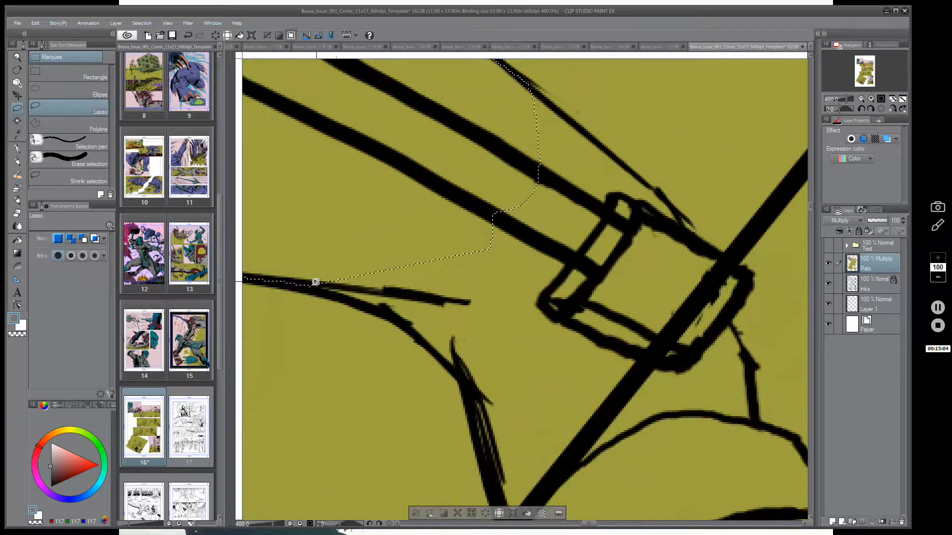
{"action": "mouse_move", "coordinate": [316, 287]}
{"action": "left_mouse_down"}
{"action": "mouse_move", "coordinate": [431, 144]}
{"action": "mouse_move", "coordinate": [554, 125]}
{"action": "mouse_move", "coordinate": [640, 230]}
{"action": "mouse_move", "coordinate": [542, 434]}
{"action": "left_mouse_up"}
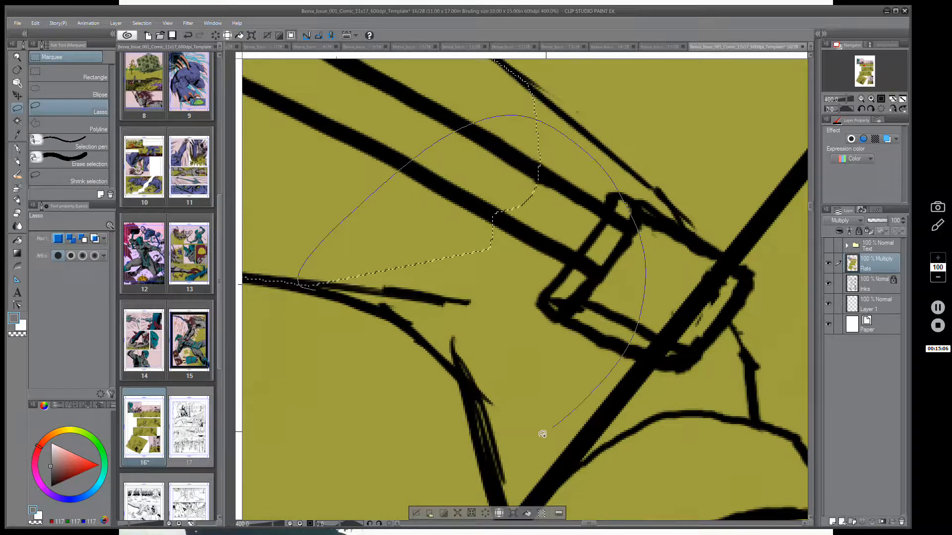
{"action": "mouse_move", "coordinate": [484, 441]}
{"action": "left_mouse_down"}
{"action": "mouse_move", "coordinate": [451, 364]}
{"action": "mouse_move", "coordinate": [416, 331]}
{"action": "mouse_move", "coordinate": [358, 304]}
{"action": "left_mouse_up"}
{"action": "mouse_move", "coordinate": [535, 402]}
{"action": "left_mouse_down"}
{"action": "mouse_move", "coordinate": [473, 242]}
{"action": "mouse_move", "coordinate": [436, 228]}
{"action": "mouse_move", "coordinate": [406, 251]}
{"action": "mouse_move", "coordinate": [446, 438]}
{"action": "mouse_move", "coordinate": [599, 147]}
{"action": "mouse_move", "coordinate": [569, 124]}
{"action": "left_mouse_up"}
- Continue the selection along the end of the thigh's upper contour, enclosing the square band where it crosses the bowstring
{"action": "scroll", "coordinate": [582, 317], "scroll_direction": "down", "scroll_amount": 3}
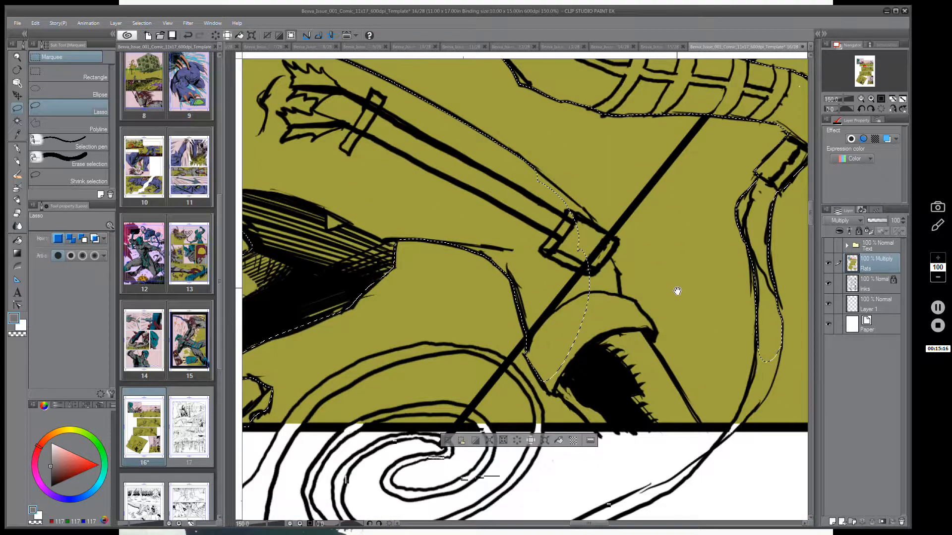
{"action": "mouse_move", "coordinate": [668, 298]}
{"action": "left_mouse_down"}
{"action": "mouse_move", "coordinate": [599, 325]}
{"action": "mouse_move", "coordinate": [564, 355]}
{"action": "left_mouse_up"}
{"action": "scroll", "coordinate": [435, 228], "scroll_direction": "up", "scroll_amount": 3}
{"action": "left_click_drag", "start_coordinate": [534, 292], "coordinate": [456, 294]}
{"action": "mouse_move", "coordinate": [351, 221]}
{"action": "left_mouse_down"}
{"action": "mouse_move", "coordinate": [335, 218]}
{"action": "mouse_move", "coordinate": [422, 361]}
{"action": "mouse_move", "coordinate": [426, 317]}
{"action": "mouse_move", "coordinate": [453, 310]}
{"action": "left_mouse_up"}
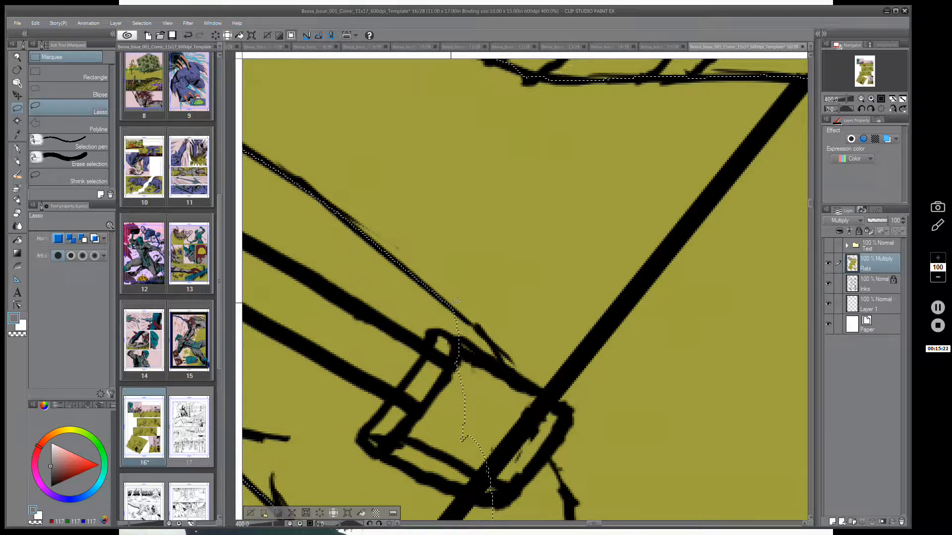
{"action": "mouse_move", "coordinate": [518, 357]}
{"action": "left_mouse_down"}
{"action": "mouse_move", "coordinate": [508, 236]}
{"action": "mouse_move", "coordinate": [431, 183]}
{"action": "mouse_move", "coordinate": [415, 187]}
{"action": "mouse_move", "coordinate": [418, 278]}
{"action": "mouse_move", "coordinate": [448, 355]}
{"action": "mouse_move", "coordinate": [480, 374]}
{"action": "mouse_move", "coordinate": [501, 358]}
{"action": "mouse_move", "coordinate": [518, 320]}
{"action": "mouse_move", "coordinate": [516, 275]}
{"action": "left_mouse_up"}
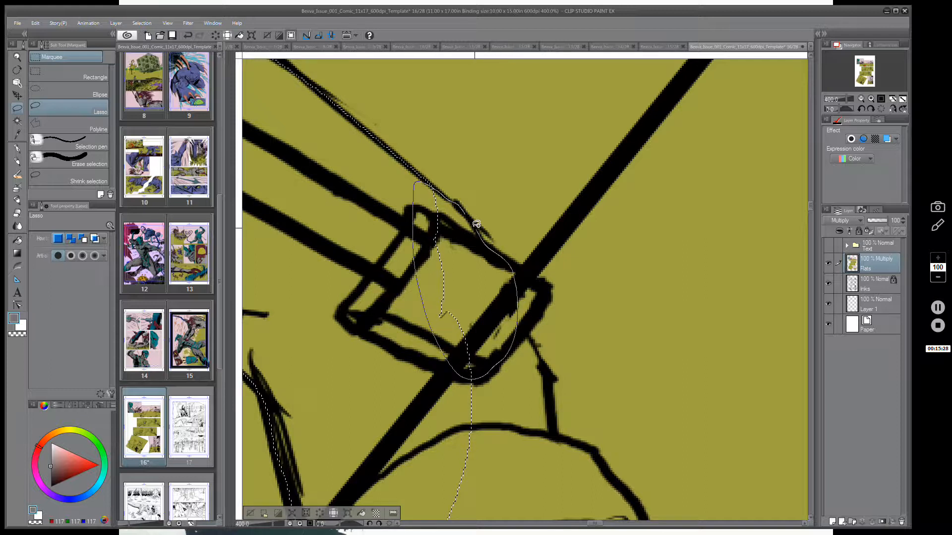
{"action": "left_click_drag", "start_coordinate": [594, 375], "coordinate": [589, 281]}
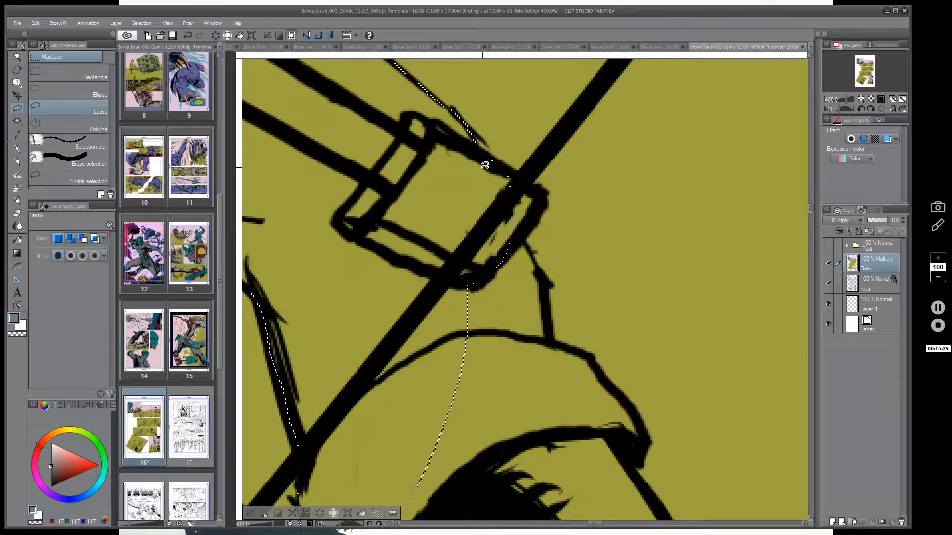
- Add the knee, rounded cuff and shadowed shin to the selection, tracing their outlines down to the panel's lower border
{"action": "mouse_move", "coordinate": [479, 164]}
{"action": "left_mouse_down"}
{"action": "mouse_move", "coordinate": [490, 160]}
{"action": "mouse_move", "coordinate": [537, 193]}
{"action": "mouse_move", "coordinate": [525, 235]}
{"action": "mouse_move", "coordinate": [547, 296]}
{"action": "mouse_move", "coordinate": [486, 403]}
{"action": "mouse_move", "coordinate": [441, 417]}
{"action": "left_mouse_up"}
{"action": "mouse_move", "coordinate": [648, 447]}
{"action": "left_mouse_down"}
{"action": "mouse_move", "coordinate": [620, 331]}
{"action": "mouse_move", "coordinate": [636, 222]}
{"action": "left_mouse_up"}
{"action": "mouse_move", "coordinate": [343, 364]}
{"action": "left_mouse_down"}
{"action": "mouse_move", "coordinate": [326, 342]}
{"action": "mouse_move", "coordinate": [441, 207]}
{"action": "mouse_move", "coordinate": [533, 399]}
{"action": "mouse_move", "coordinate": [476, 471]}
{"action": "mouse_move", "coordinate": [385, 386]}
{"action": "mouse_move", "coordinate": [340, 363]}
{"action": "left_mouse_up"}
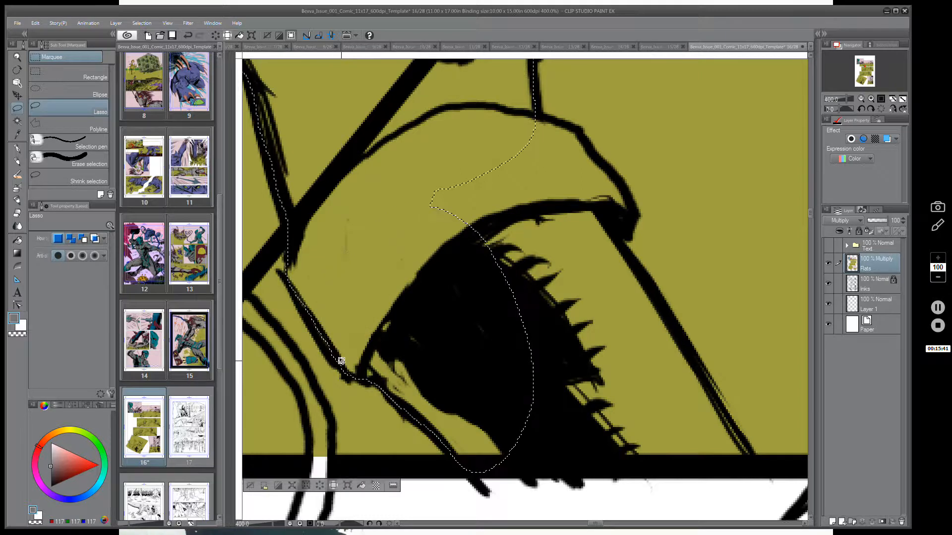
{"action": "left_click_drag", "start_coordinate": [615, 403], "coordinate": [568, 286]}
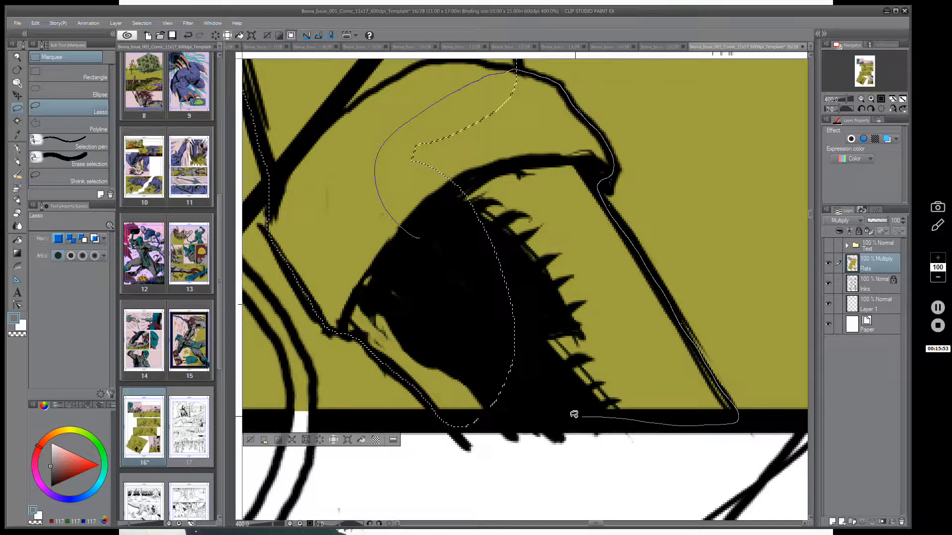
{"action": "left_click_drag", "start_coordinate": [461, 380], "coordinate": [458, 347]}
- Extend the selection up the bow's upper limb above the gripping hand, following both edges of its curve toward the bowstring
{"action": "scroll", "coordinate": [646, 255], "scroll_direction": "down", "scroll_amount": 4}
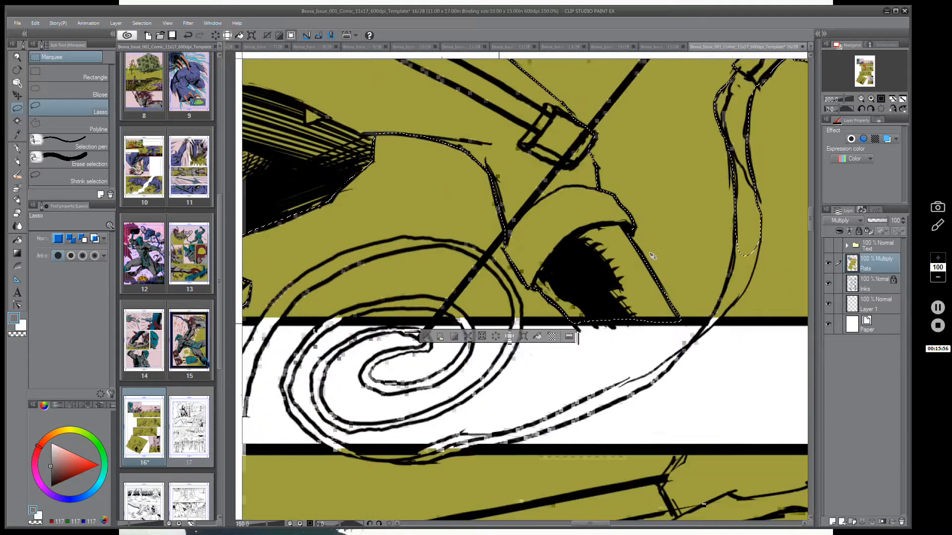
{"action": "mouse_move", "coordinate": [713, 193]}
{"action": "left_mouse_down"}
{"action": "mouse_move", "coordinate": [629, 250]}
{"action": "mouse_move", "coordinate": [591, 252]}
{"action": "mouse_move", "coordinate": [423, 416]}
{"action": "left_mouse_up"}
{"action": "left_click_drag", "start_coordinate": [600, 227], "coordinate": [564, 301]}
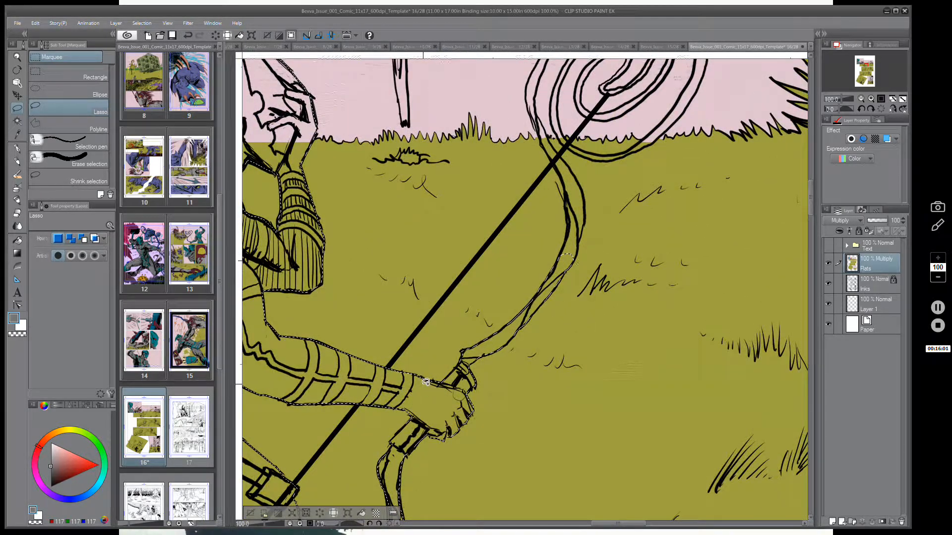
{"action": "left_click_drag", "start_coordinate": [610, 227], "coordinate": [549, 335]}
{"action": "scroll", "coordinate": [499, 346], "scroll_direction": "up", "scroll_amount": 1}
{"action": "scroll", "coordinate": [586, 314], "scroll_direction": "up", "scroll_amount": 1}
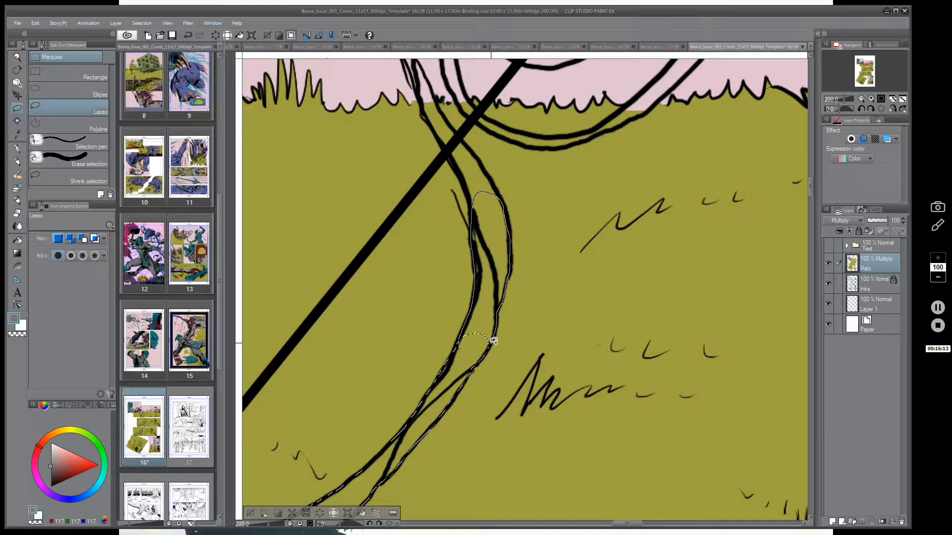
{"action": "left_click_drag", "start_coordinate": [494, 341], "coordinate": [466, 354]}
- Extend the bow limb selection past the crossing bowstring up to the grass line at the horizon
{"action": "left_click_drag", "start_coordinate": [554, 213], "coordinate": [536, 370]}
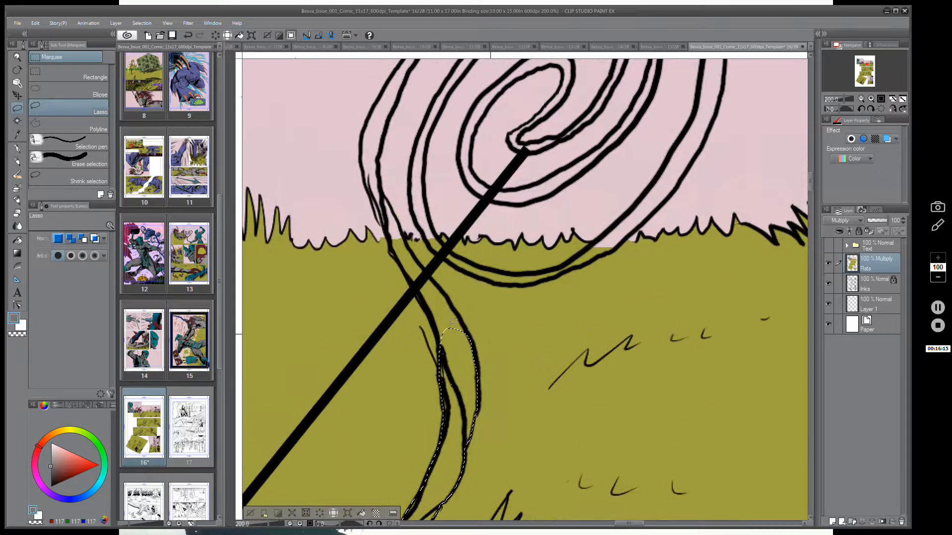
{"action": "left_click", "coordinate": [448, 331], "text": "ctrl"}
{"action": "left_click_drag", "start_coordinate": [531, 284], "coordinate": [521, 341]}
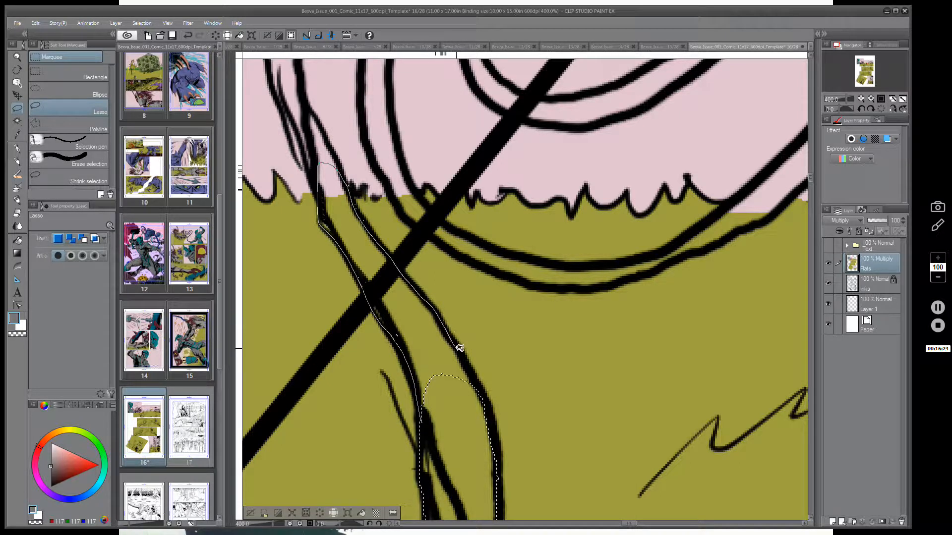
{"action": "left_click_drag", "start_coordinate": [487, 417], "coordinate": [464, 427]}
- Add the bow's outermost coil to the selection where it rises from the grass line into the pink sky
{"action": "mouse_move", "coordinate": [499, 327]}
{"action": "left_mouse_down"}
{"action": "mouse_move", "coordinate": [526, 340]}
{"action": "mouse_move", "coordinate": [505, 307]}
{"action": "mouse_move", "coordinate": [488, 433]}
{"action": "mouse_move", "coordinate": [502, 500]}
{"action": "left_mouse_up"}
{"action": "left_click_drag", "start_coordinate": [500, 332], "coordinate": [571, 395]}
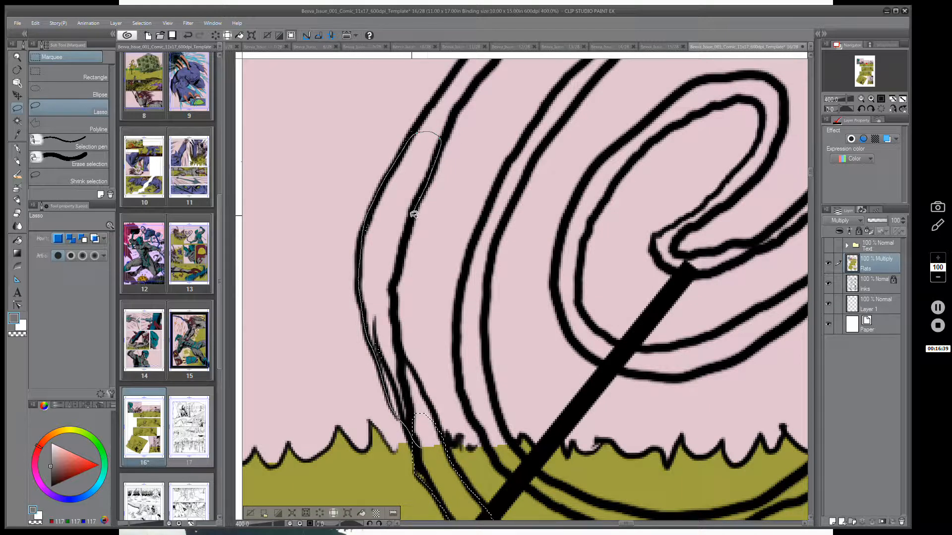
{"action": "mouse_move", "coordinate": [395, 292]}
{"action": "left_mouse_down"}
{"action": "mouse_move", "coordinate": [401, 349]}
{"action": "mouse_move", "coordinate": [439, 426]}
{"action": "left_mouse_up"}
{"action": "left_click_drag", "start_coordinate": [558, 194], "coordinate": [495, 416]}
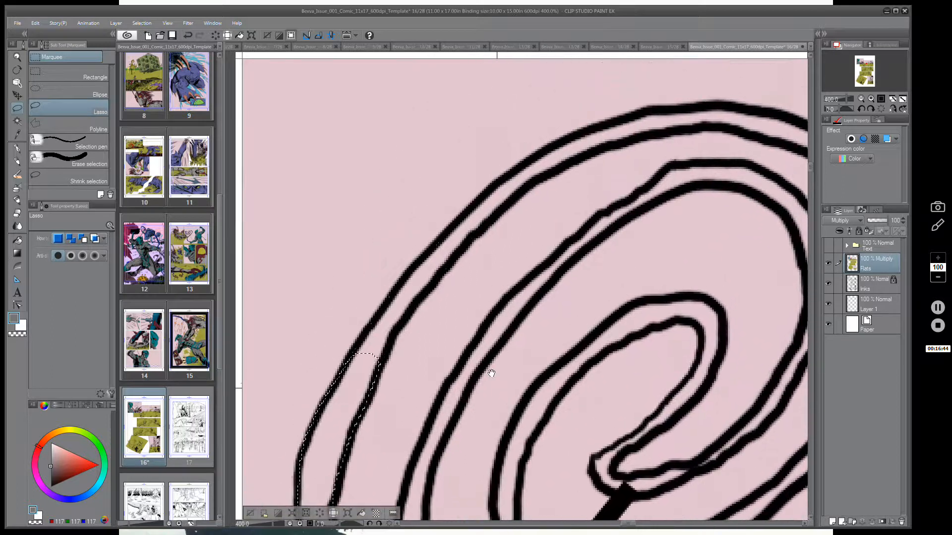
{"action": "mouse_move", "coordinate": [499, 309]}
{"action": "left_mouse_down"}
{"action": "mouse_move", "coordinate": [477, 342]}
{"action": "mouse_move", "coordinate": [469, 337]}
{"action": "left_mouse_up"}
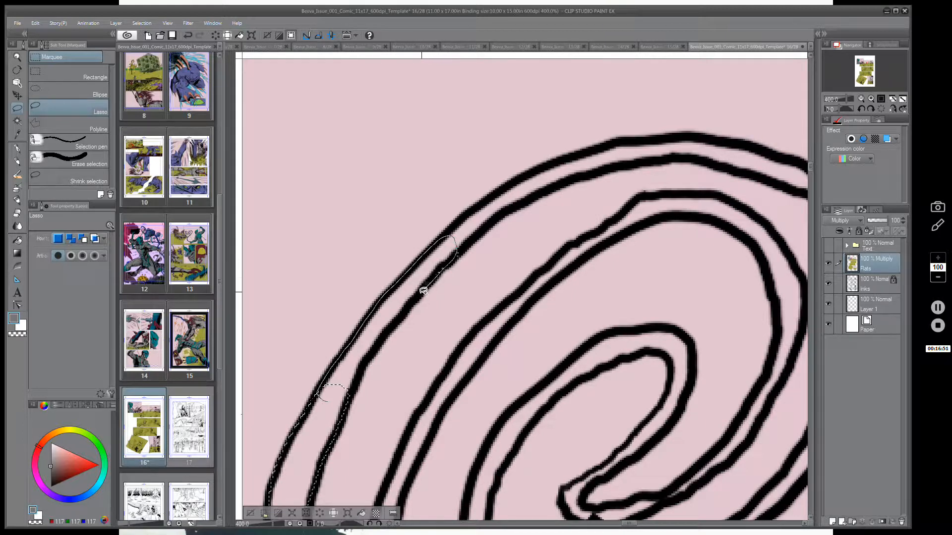
{"action": "left_click_drag", "start_coordinate": [360, 382], "coordinate": [357, 384]}
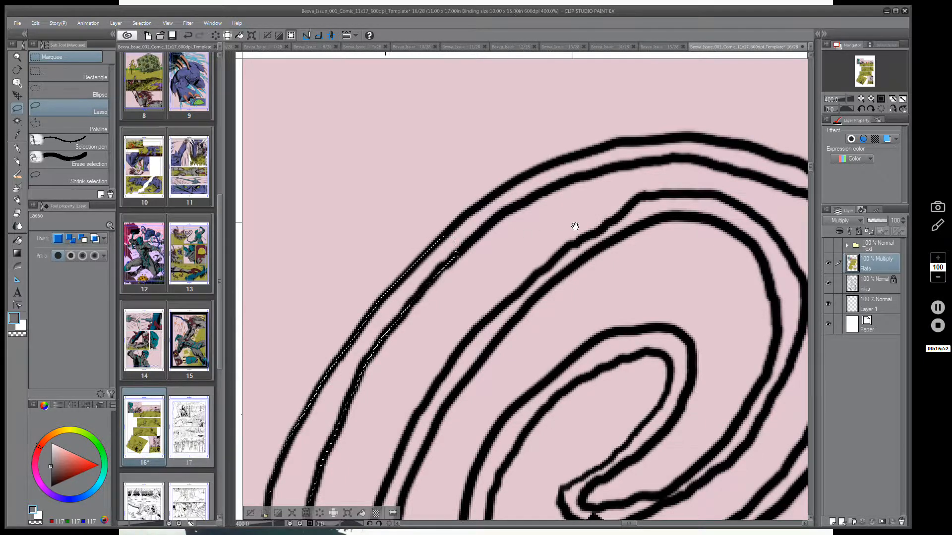
- Extend the selection over the top of the bow's outermost coil, tracing between its two contour lines
{"action": "left_click_drag", "start_coordinate": [573, 225], "coordinate": [461, 339]}
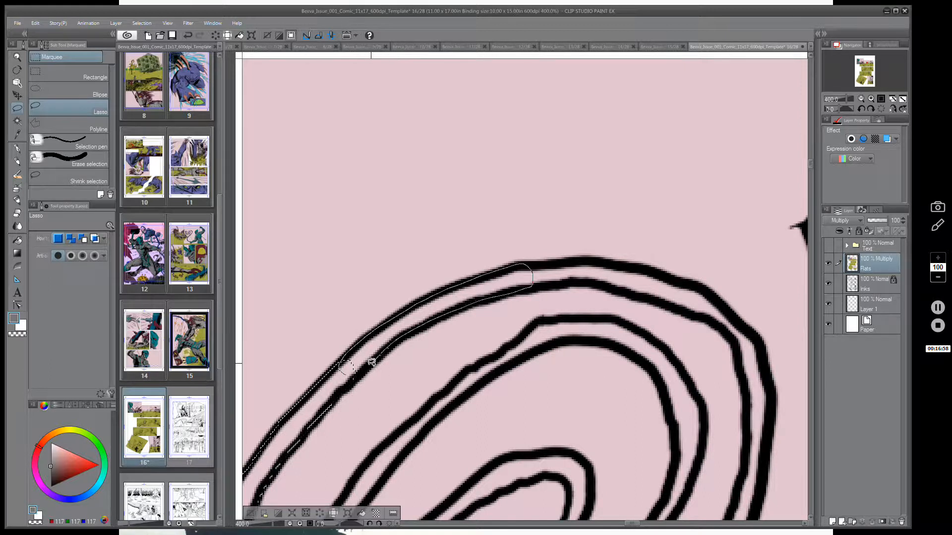
{"action": "left_click_drag", "start_coordinate": [325, 397], "coordinate": [347, 366]}
{"action": "mouse_move", "coordinate": [560, 265]}
{"action": "left_mouse_down"}
{"action": "mouse_move", "coordinate": [371, 299]}
{"action": "mouse_move", "coordinate": [360, 321]}
{"action": "mouse_move", "coordinate": [442, 315]}
{"action": "mouse_move", "coordinate": [442, 299]}
{"action": "left_mouse_up"}
{"action": "left_click_drag", "start_coordinate": [574, 348], "coordinate": [504, 283]}
{"action": "mouse_move", "coordinate": [378, 230]}
{"action": "left_mouse_down"}
{"action": "mouse_move", "coordinate": [363, 247]}
{"action": "mouse_move", "coordinate": [424, 268]}
{"action": "mouse_move", "coordinate": [429, 238]}
{"action": "left_mouse_up"}
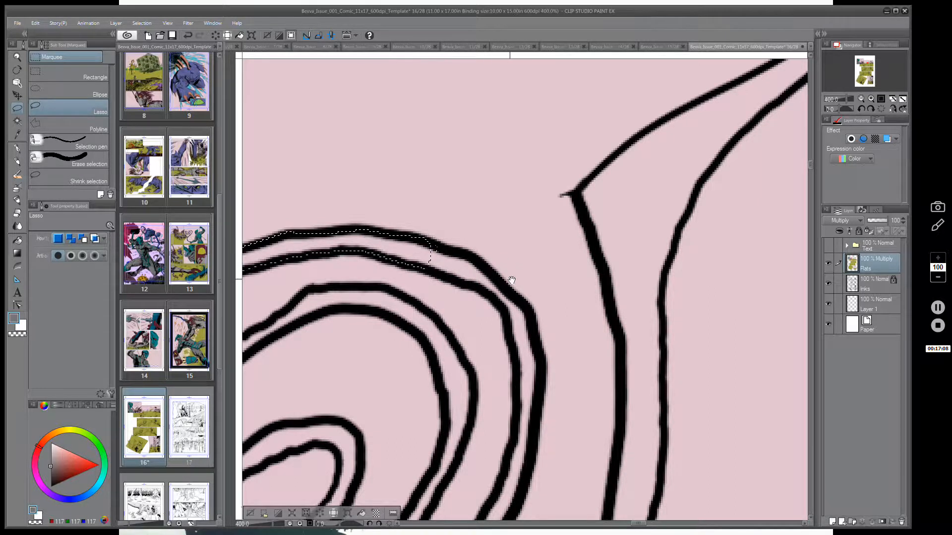
- Extend the selection down the right side of the bow's outermost coil, tracing between its two contour lines
{"action": "mouse_move", "coordinate": [510, 280]}
{"action": "left_mouse_down"}
{"action": "mouse_move", "coordinate": [484, 201]}
{"action": "mouse_move", "coordinate": [381, 161]}
{"action": "mouse_move", "coordinate": [382, 186]}
{"action": "mouse_move", "coordinate": [455, 223]}
{"action": "mouse_move", "coordinate": [484, 289]}
{"action": "left_mouse_up"}
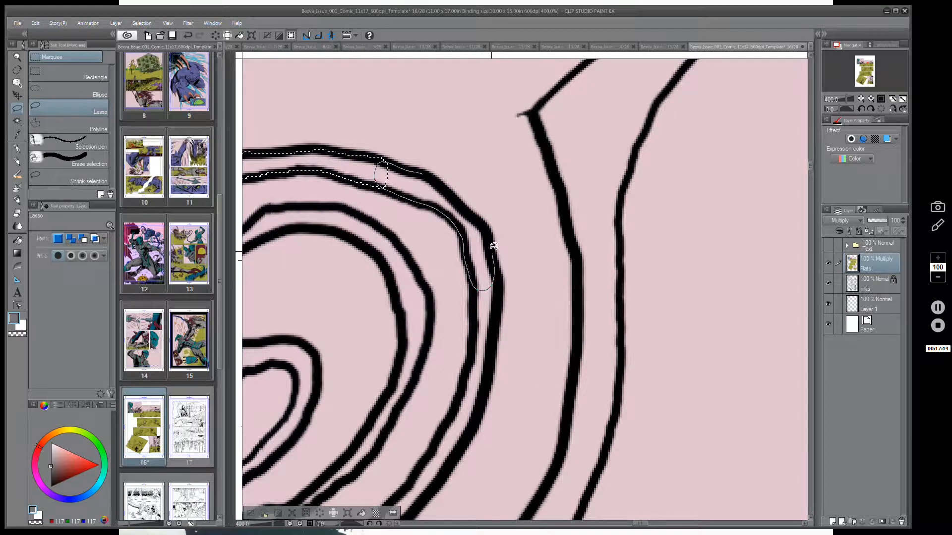
{"action": "mouse_move", "coordinate": [493, 246]}
{"action": "left_mouse_down"}
{"action": "mouse_move", "coordinate": [479, 217]}
{"action": "mouse_move", "coordinate": [436, 179]}
{"action": "left_mouse_up"}
{"action": "scroll", "coordinate": [559, 257], "scroll_direction": "down", "scroll_amount": 3}
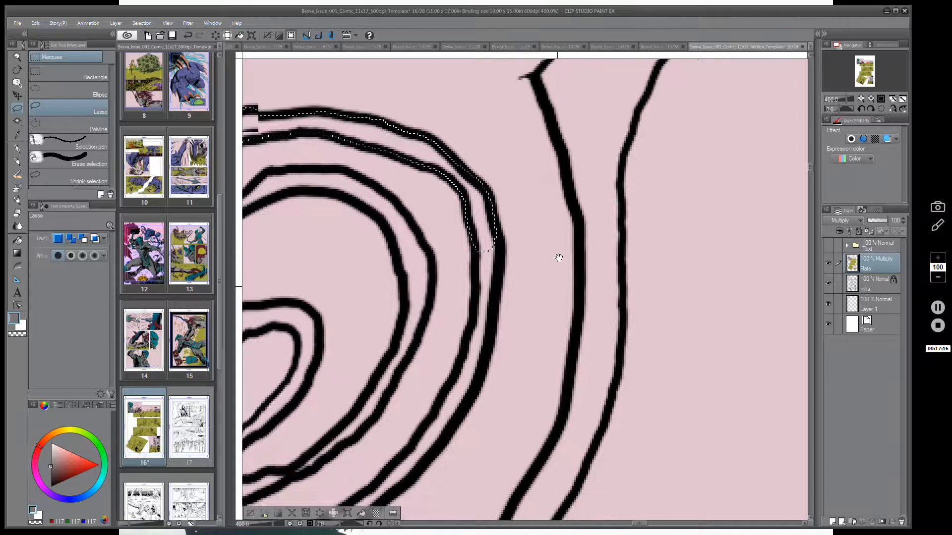
{"action": "mouse_move", "coordinate": [491, 158]}
{"action": "left_mouse_down"}
{"action": "mouse_move", "coordinate": [467, 156]}
{"action": "mouse_move", "coordinate": [464, 236]}
{"action": "mouse_move", "coordinate": [433, 319]}
{"action": "mouse_move", "coordinate": [443, 345]}
{"action": "mouse_move", "coordinate": [475, 273]}
{"action": "mouse_move", "coordinate": [490, 166]}
{"action": "left_mouse_up"}
{"action": "left_click_drag", "start_coordinate": [512, 373], "coordinate": [629, 225]}
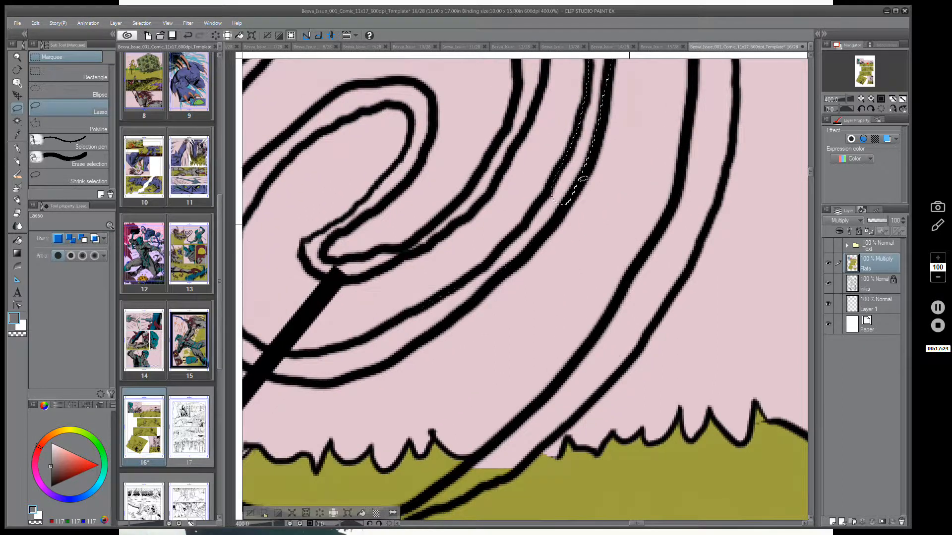
- Extend the coil selection along its lower-right underside until it meets the black bowstring
{"action": "mouse_move", "coordinate": [596, 133]}
{"action": "left_mouse_down"}
{"action": "mouse_move", "coordinate": [551, 219]}
{"action": "mouse_move", "coordinate": [569, 188]}
{"action": "mouse_move", "coordinate": [560, 175]}
{"action": "mouse_move", "coordinate": [554, 180]}
{"action": "mouse_move", "coordinate": [511, 241]}
{"action": "mouse_move", "coordinate": [521, 251]}
{"action": "mouse_move", "coordinate": [543, 235]}
{"action": "mouse_move", "coordinate": [573, 176]}
{"action": "left_mouse_up"}
{"action": "mouse_move", "coordinate": [522, 244]}
{"action": "left_mouse_down"}
{"action": "mouse_move", "coordinate": [514, 236]}
{"action": "mouse_move", "coordinate": [459, 283]}
{"action": "mouse_move", "coordinate": [484, 289]}
{"action": "mouse_move", "coordinate": [538, 232]}
{"action": "left_mouse_up"}
{"action": "left_click_drag", "start_coordinate": [508, 320], "coordinate": [641, 249]}
{"action": "mouse_move", "coordinate": [603, 218]}
{"action": "left_mouse_down"}
{"action": "mouse_move", "coordinate": [479, 273]}
{"action": "mouse_move", "coordinate": [404, 279]}
{"action": "mouse_move", "coordinate": [397, 295]}
{"action": "mouse_move", "coordinate": [416, 306]}
{"action": "mouse_move", "coordinate": [468, 309]}
{"action": "mouse_move", "coordinate": [519, 292]}
{"action": "mouse_move", "coordinate": [633, 199]}
{"action": "mouse_move", "coordinate": [559, 344]}
{"action": "left_mouse_up"}
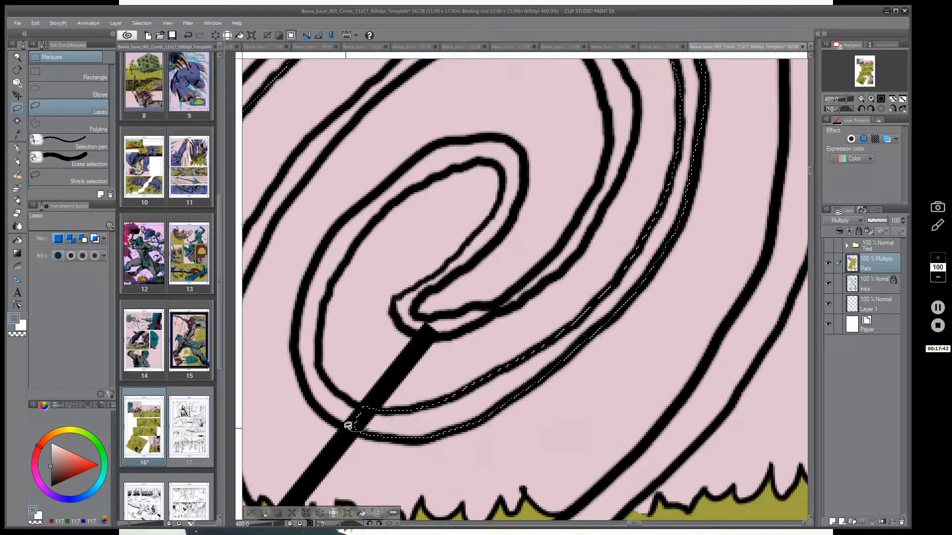
- Add the coil section beyond the bowstring, following it up the left side of the innermost loop
{"action": "mouse_move", "coordinate": [348, 426]}
{"action": "left_mouse_down"}
{"action": "mouse_move", "coordinate": [304, 383]}
{"action": "mouse_move", "coordinate": [292, 341]}
{"action": "mouse_move", "coordinate": [306, 286]}
{"action": "mouse_move", "coordinate": [325, 289]}
{"action": "mouse_move", "coordinate": [319, 354]}
{"action": "mouse_move", "coordinate": [349, 421]}
{"action": "left_mouse_up"}
{"action": "left_click_drag", "start_coordinate": [534, 272], "coordinate": [623, 370]}
{"action": "mouse_move", "coordinate": [400, 402]}
{"action": "left_mouse_down"}
{"action": "mouse_move", "coordinate": [392, 395]}
{"action": "mouse_move", "coordinate": [402, 356]}
{"action": "mouse_move", "coordinate": [435, 313]}
{"action": "mouse_move", "coordinate": [514, 248]}
{"action": "mouse_move", "coordinate": [541, 241]}
{"action": "mouse_move", "coordinate": [546, 258]}
{"action": "mouse_move", "coordinate": [458, 314]}
{"action": "mouse_move", "coordinate": [397, 399]}
{"action": "left_mouse_up"}
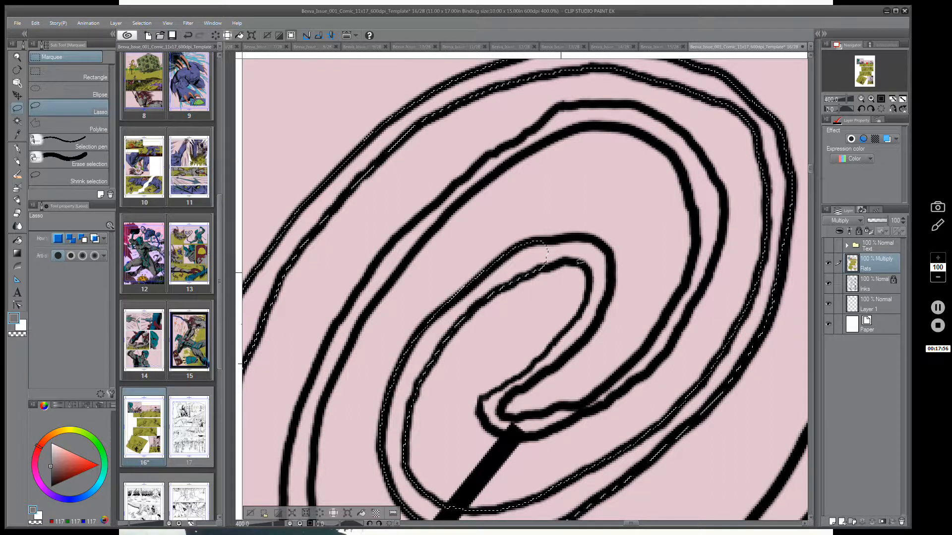
- Extend the selection over the top of the innermost loop and down around its hooked end at the bowstring
{"action": "mouse_move", "coordinate": [579, 261]}
{"action": "left_mouse_down"}
{"action": "mouse_move", "coordinate": [585, 282]}
{"action": "mouse_move", "coordinate": [510, 301]}
{"action": "mouse_move", "coordinate": [386, 261]}
{"action": "mouse_move", "coordinate": [443, 253]}
{"action": "mouse_move", "coordinate": [455, 264]}
{"action": "mouse_move", "coordinate": [461, 308]}
{"action": "mouse_move", "coordinate": [440, 328]}
{"action": "mouse_move", "coordinate": [437, 284]}
{"action": "mouse_move", "coordinate": [391, 282]}
{"action": "left_mouse_up"}
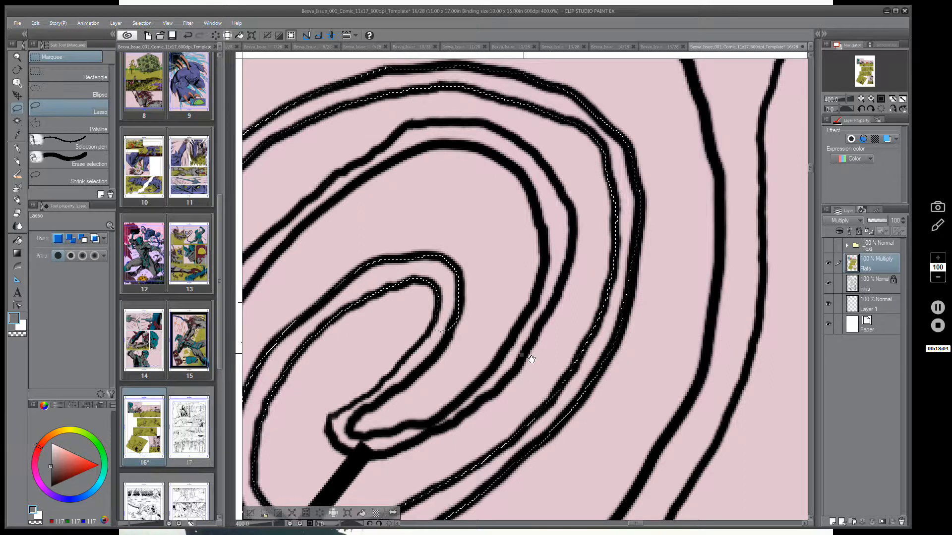
{"action": "left_click_drag", "start_coordinate": [531, 359], "coordinate": [561, 244]}
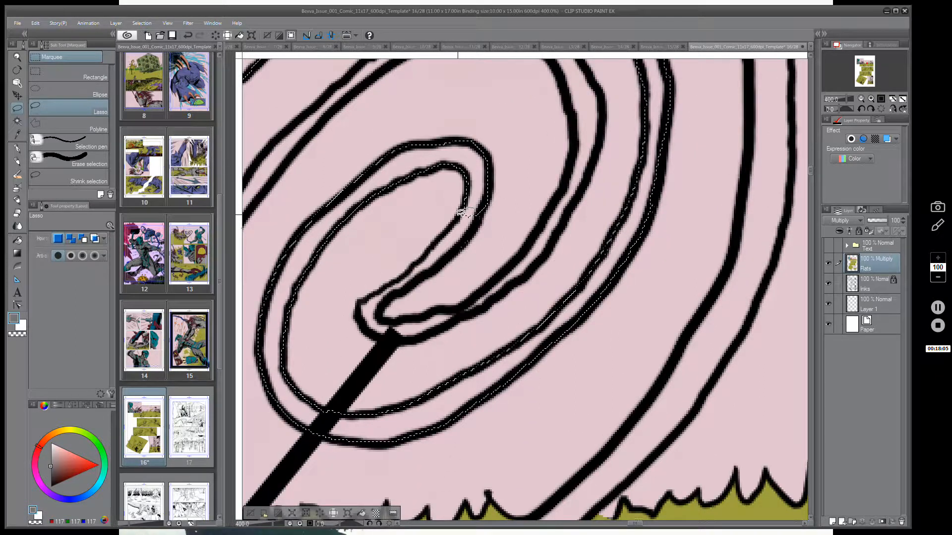
{"action": "mouse_move", "coordinate": [461, 213]}
{"action": "left_mouse_down"}
{"action": "mouse_move", "coordinate": [405, 276]}
{"action": "mouse_move", "coordinate": [360, 301]}
{"action": "mouse_move", "coordinate": [369, 332]}
{"action": "mouse_move", "coordinate": [393, 334]}
{"action": "left_mouse_up"}
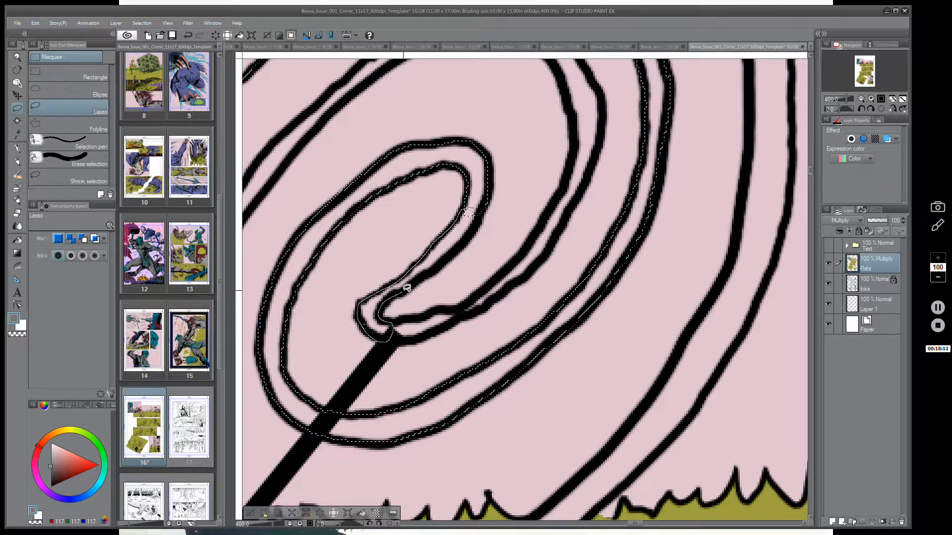
{"action": "left_click_drag", "start_coordinate": [442, 261], "coordinate": [470, 217]}
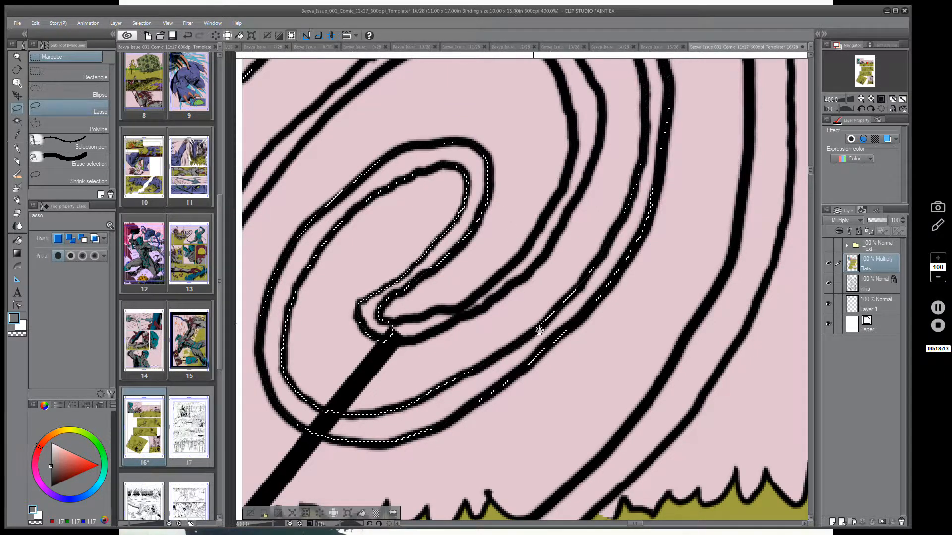
- Add the band running outward from the hooked end, past the overlapping lines and up the middle coil's lower-right side
{"action": "left_click_drag", "start_coordinate": [539, 331], "coordinate": [541, 271]}
{"action": "mouse_move", "coordinate": [442, 248]}
{"action": "left_mouse_down"}
{"action": "mouse_move", "coordinate": [391, 262]}
{"action": "mouse_move", "coordinate": [387, 274]}
{"action": "mouse_move", "coordinate": [417, 279]}
{"action": "mouse_move", "coordinate": [521, 220]}
{"action": "mouse_move", "coordinate": [507, 211]}
{"action": "mouse_move", "coordinate": [466, 245]}
{"action": "left_mouse_up"}
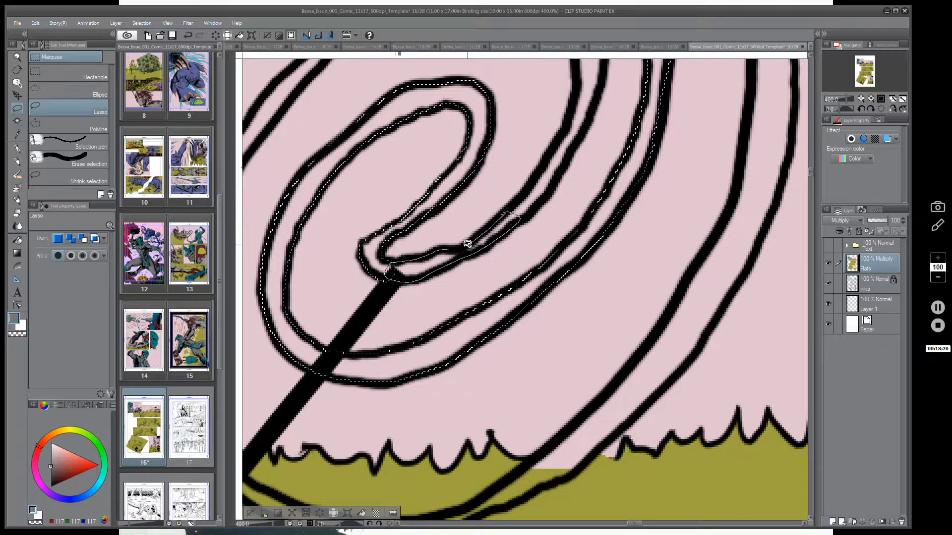
{"action": "left_click_drag", "start_coordinate": [595, 176], "coordinate": [488, 333]}
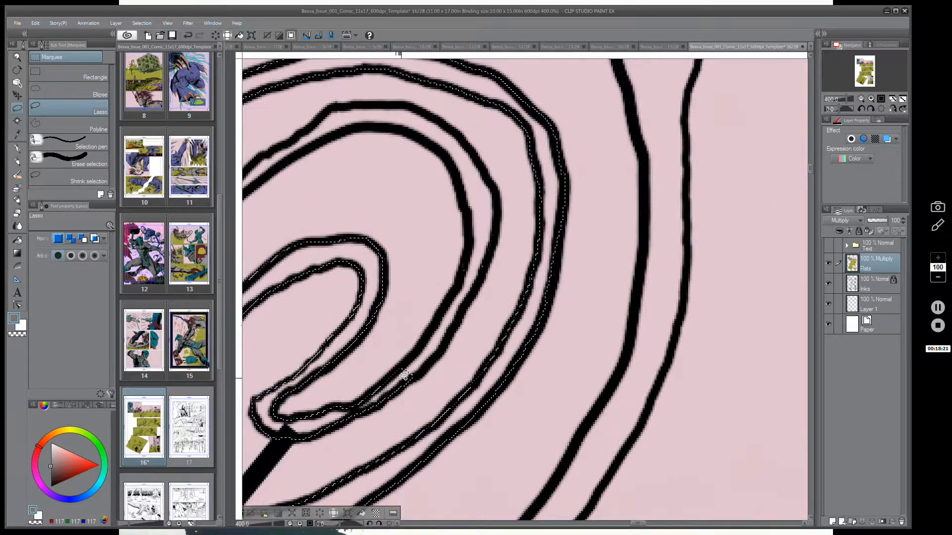
{"action": "mouse_move", "coordinate": [403, 374]}
{"action": "left_mouse_down"}
{"action": "mouse_move", "coordinate": [470, 263]}
{"action": "mouse_move", "coordinate": [478, 276]}
{"action": "mouse_move", "coordinate": [425, 365]}
{"action": "left_mouse_up"}
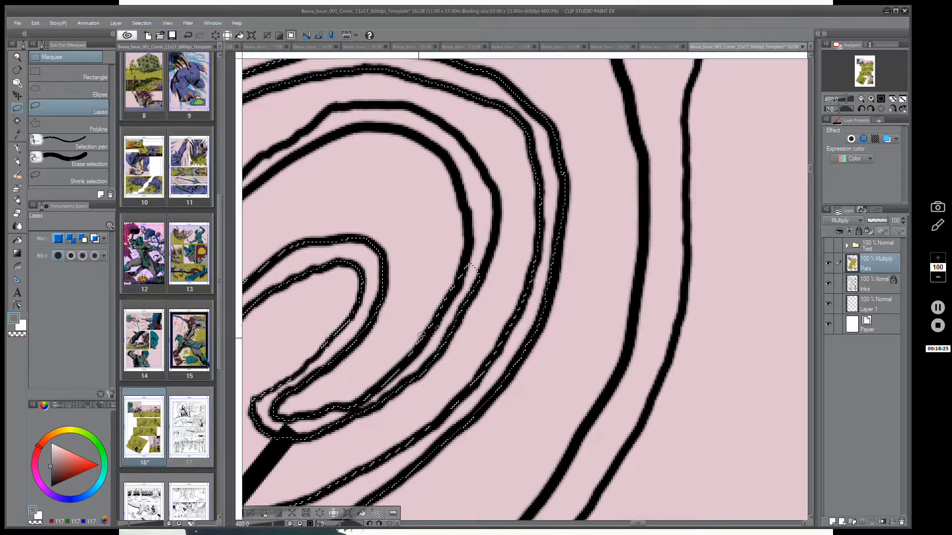
- Extend the selection up the middle coil's right side and over its top between both contour lines
{"action": "left_click_drag", "start_coordinate": [548, 254], "coordinate": [498, 341]}
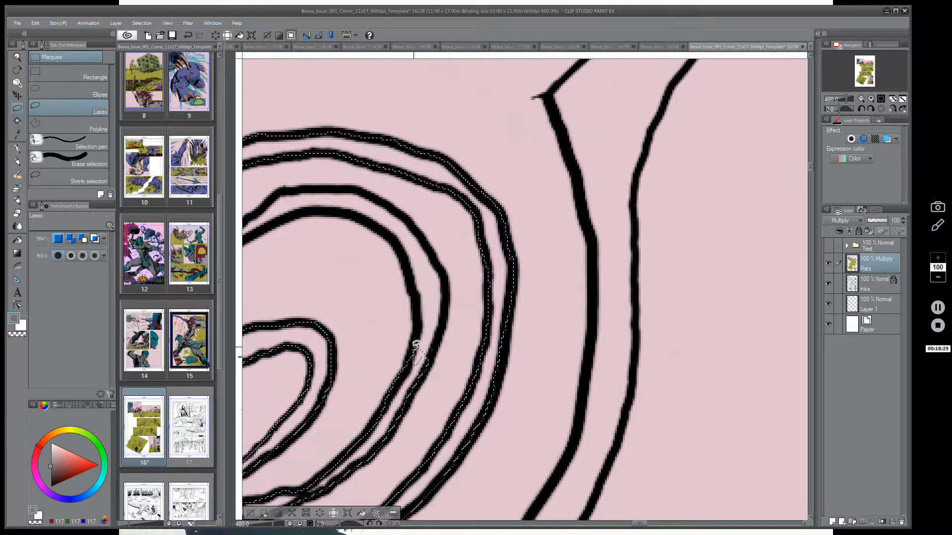
{"action": "mouse_move", "coordinate": [416, 343]}
{"action": "left_mouse_down"}
{"action": "mouse_move", "coordinate": [419, 306]}
{"action": "mouse_move", "coordinate": [396, 238]}
{"action": "mouse_move", "coordinate": [347, 210]}
{"action": "mouse_move", "coordinate": [367, 193]}
{"action": "mouse_move", "coordinate": [404, 213]}
{"action": "mouse_move", "coordinate": [446, 279]}
{"action": "left_mouse_up"}
{"action": "left_click_drag", "start_coordinate": [446, 315], "coordinate": [429, 363]}
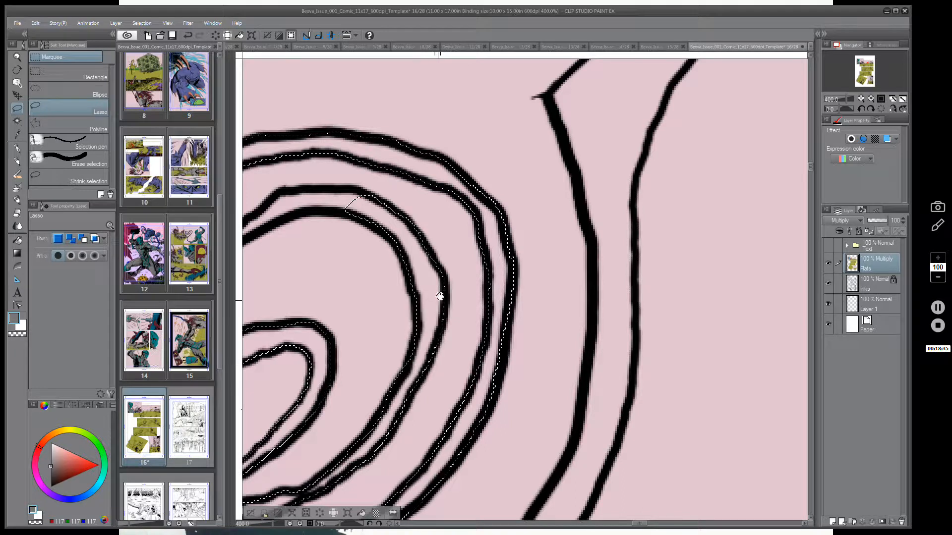
{"action": "left_click_drag", "start_coordinate": [440, 296], "coordinate": [730, 319]}
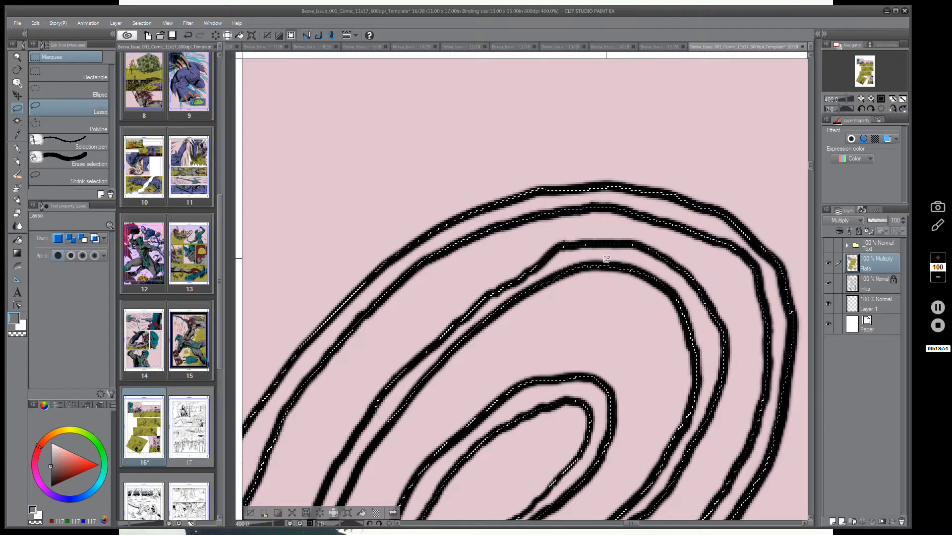
- Extend the selection down the left side of the middle coil, keeping inside its two inked edges
{"action": "left_click_drag", "start_coordinate": [562, 373], "coordinate": [526, 202]}
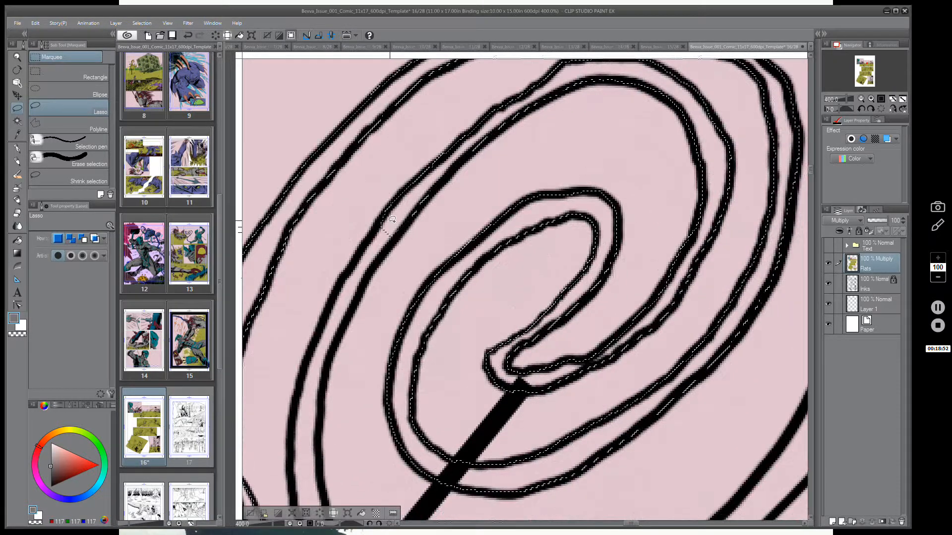
{"action": "left_click_drag", "start_coordinate": [365, 246], "coordinate": [344, 278]}
{"action": "mouse_move", "coordinate": [327, 312]}
{"action": "left_mouse_down"}
{"action": "mouse_move", "coordinate": [292, 423]}
{"action": "mouse_move", "coordinate": [304, 455]}
{"action": "mouse_move", "coordinate": [322, 444]}
{"action": "mouse_move", "coordinate": [331, 355]}
{"action": "left_mouse_up"}
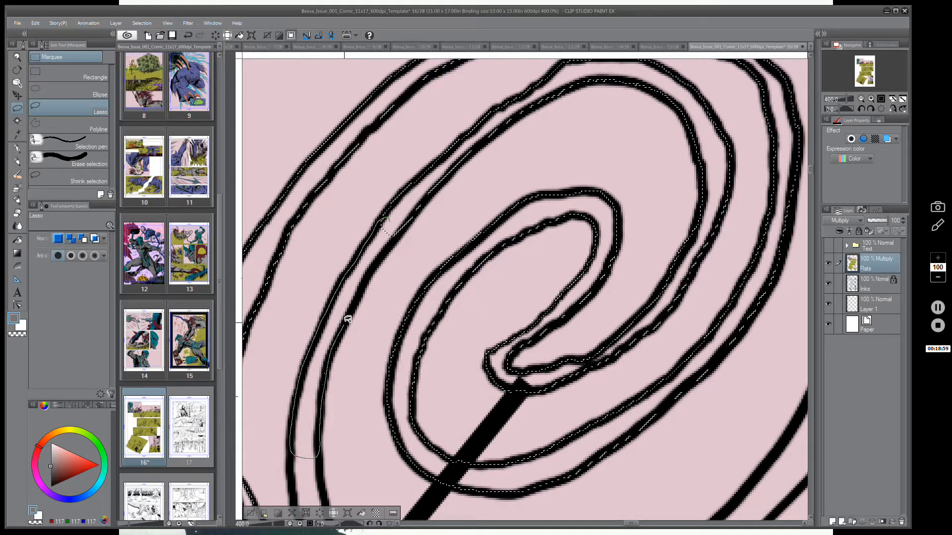
{"action": "left_click_drag", "start_coordinate": [348, 319], "coordinate": [363, 286]}
{"action": "left_click_drag", "start_coordinate": [387, 248], "coordinate": [394, 230]}
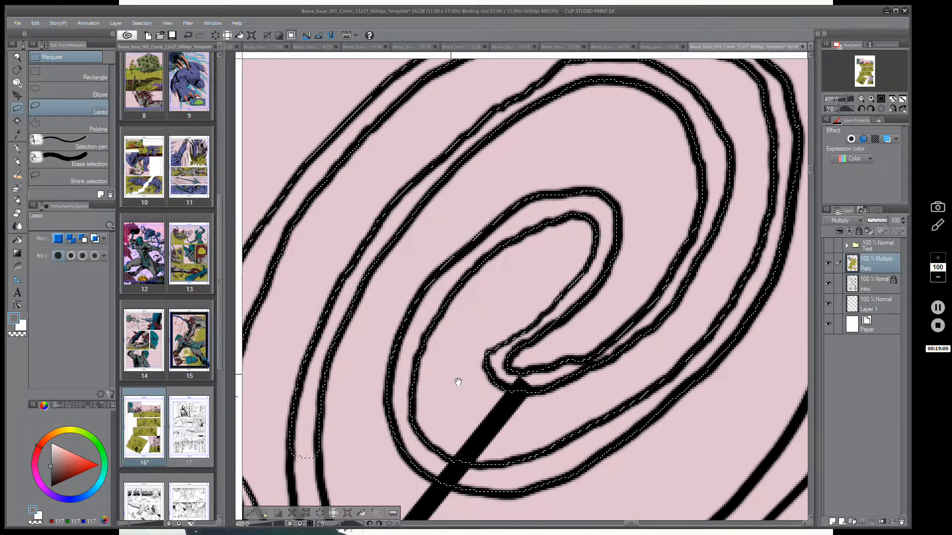
- Continue the middle coil's selection down through the grass line and across the bowstring
{"action": "left_click_drag", "start_coordinate": [457, 382], "coordinate": [546, 195]}
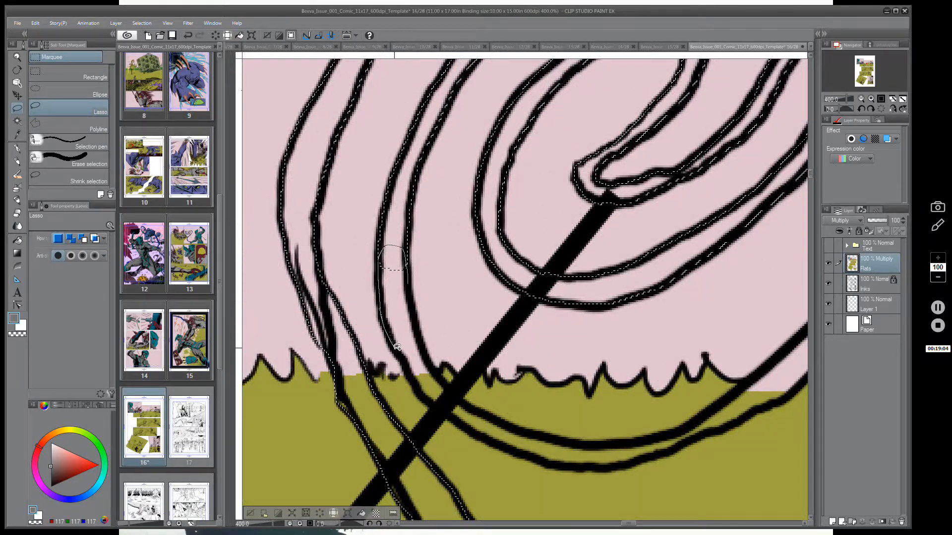
{"action": "mouse_move", "coordinate": [398, 346]}
{"action": "left_mouse_down"}
{"action": "mouse_move", "coordinate": [425, 397]}
{"action": "mouse_move", "coordinate": [447, 387]}
{"action": "mouse_move", "coordinate": [430, 359]}
{"action": "left_mouse_up"}
{"action": "left_click_drag", "start_coordinate": [415, 314], "coordinate": [434, 280]}
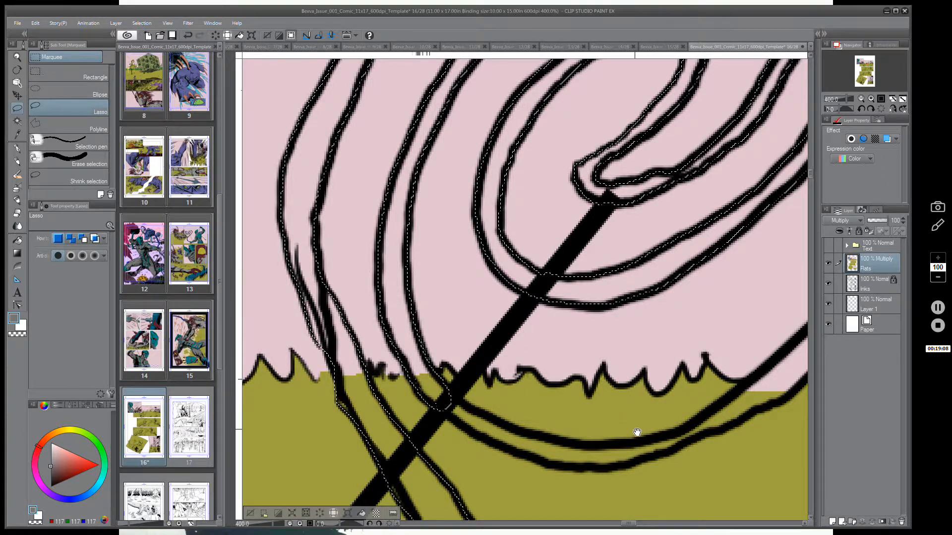
{"action": "left_click_drag", "start_coordinate": [637, 432], "coordinate": [605, 314]}
{"action": "left_click_drag", "start_coordinate": [442, 290], "coordinate": [414, 273]}
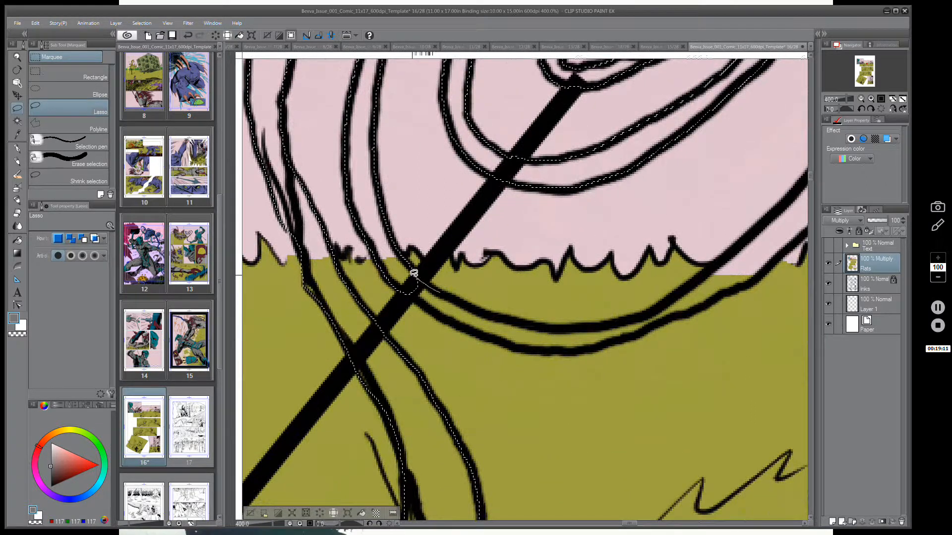
{"action": "mouse_move", "coordinate": [425, 309]}
{"action": "left_mouse_down"}
{"action": "mouse_move", "coordinate": [465, 328]}
{"action": "mouse_move", "coordinate": [471, 305]}
{"action": "left_mouse_up"}
- Add the coil's bottom curve across the green grass, following it toward the horizon to the right of the bowstring
{"action": "left_click_drag", "start_coordinate": [614, 394], "coordinate": [524, 391]}
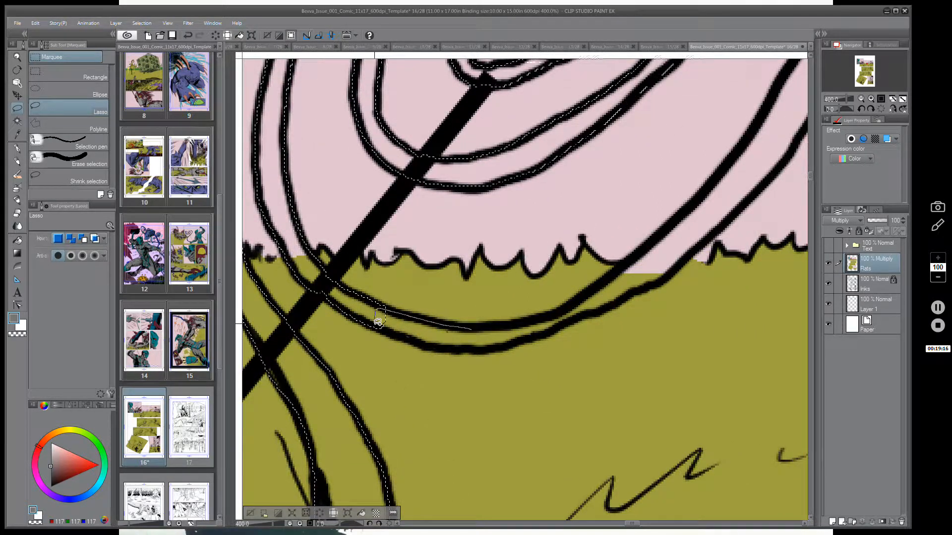
{"action": "mouse_move", "coordinate": [423, 340]}
{"action": "left_mouse_down"}
{"action": "mouse_move", "coordinate": [476, 349]}
{"action": "mouse_move", "coordinate": [503, 340]}
{"action": "mouse_move", "coordinate": [504, 326]}
{"action": "mouse_move", "coordinate": [464, 329]}
{"action": "mouse_move", "coordinate": [510, 343]}
{"action": "mouse_move", "coordinate": [534, 321]}
{"action": "mouse_move", "coordinate": [506, 344]}
{"action": "mouse_move", "coordinate": [589, 316]}
{"action": "mouse_move", "coordinate": [598, 289]}
{"action": "mouse_move", "coordinate": [587, 296]}
{"action": "left_mouse_up"}
{"action": "left_click_drag", "start_coordinate": [691, 269], "coordinate": [517, 376]}
{"action": "mouse_move", "coordinate": [423, 399]}
{"action": "left_mouse_down"}
{"action": "mouse_move", "coordinate": [522, 310]}
{"action": "mouse_move", "coordinate": [541, 337]}
{"action": "mouse_move", "coordinate": [490, 388]}
{"action": "mouse_move", "coordinate": [417, 416]}
{"action": "mouse_move", "coordinate": [421, 404]}
{"action": "left_mouse_up"}
- Extend the selection up the bow's outer limb from the grass line into the pink sky
{"action": "mouse_move", "coordinate": [650, 269]}
{"action": "left_mouse_down"}
{"action": "mouse_move", "coordinate": [531, 329]}
{"action": "mouse_move", "coordinate": [509, 323]}
{"action": "left_mouse_up"}
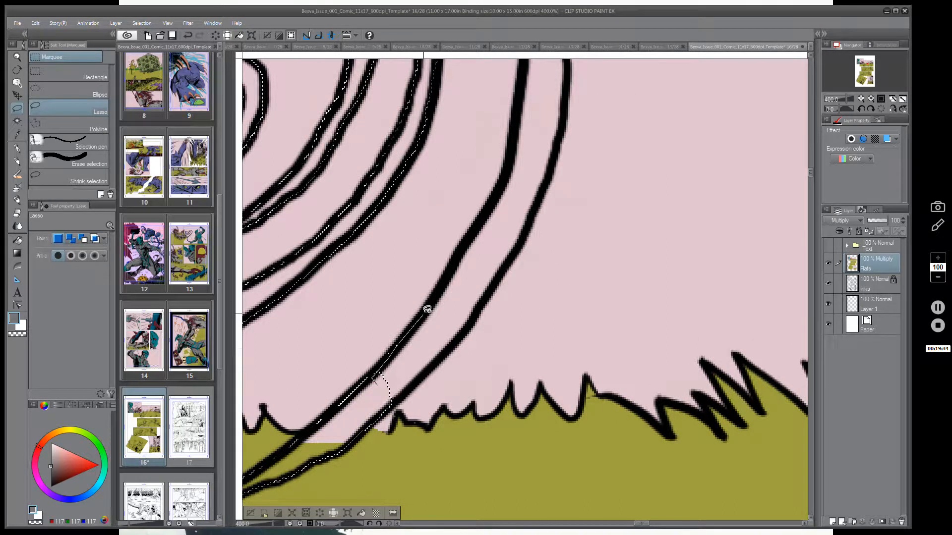
{"action": "left_click_drag", "start_coordinate": [452, 267], "coordinate": [489, 220]}
{"action": "left_click_drag", "start_coordinate": [512, 251], "coordinate": [498, 279]}
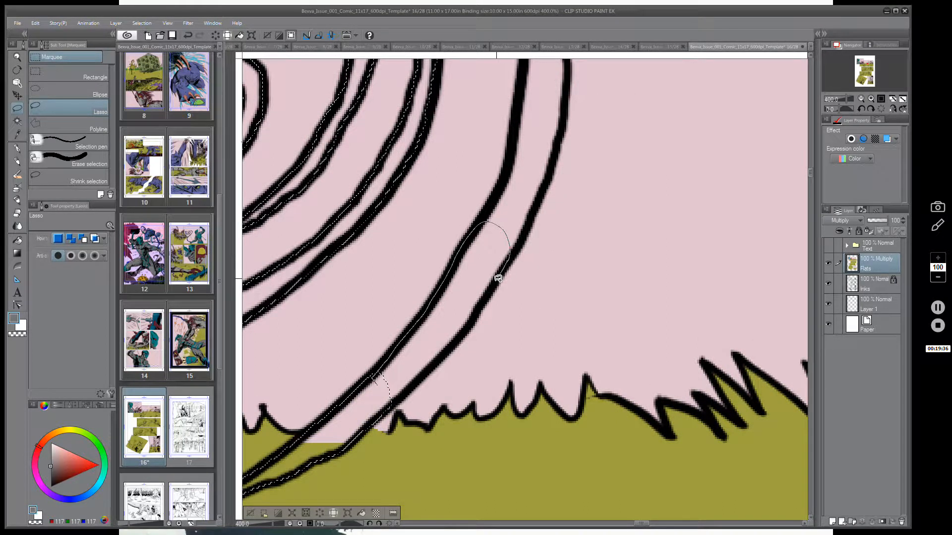
{"action": "left_click_drag", "start_coordinate": [458, 340], "coordinate": [417, 379]}
{"action": "left_click_drag", "start_coordinate": [375, 407], "coordinate": [373, 397]}
- Add the near-vertical stretch of the outer limb to the right of the coils, tracing both inked edges
{"action": "left_click_drag", "start_coordinate": [608, 200], "coordinate": [488, 341]}
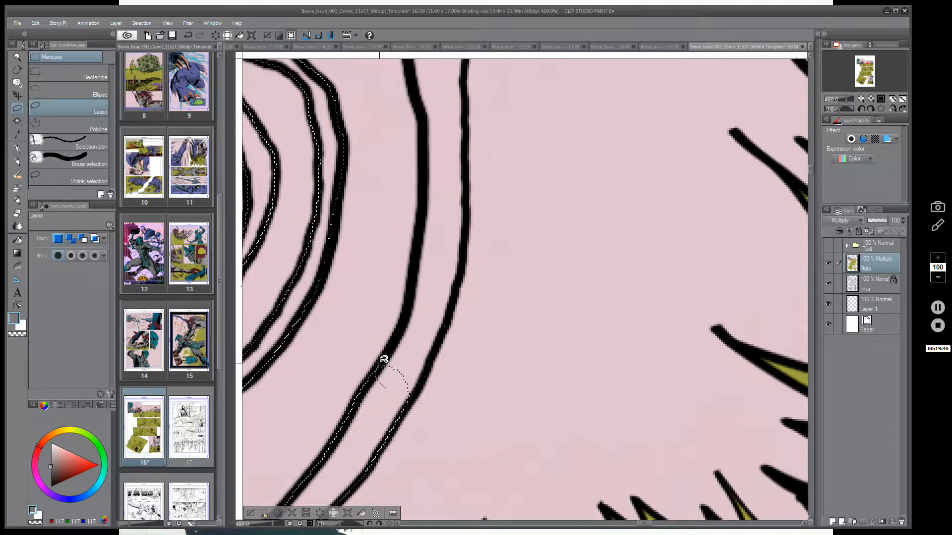
{"action": "left_click_drag", "start_coordinate": [408, 311], "coordinate": [422, 208]}
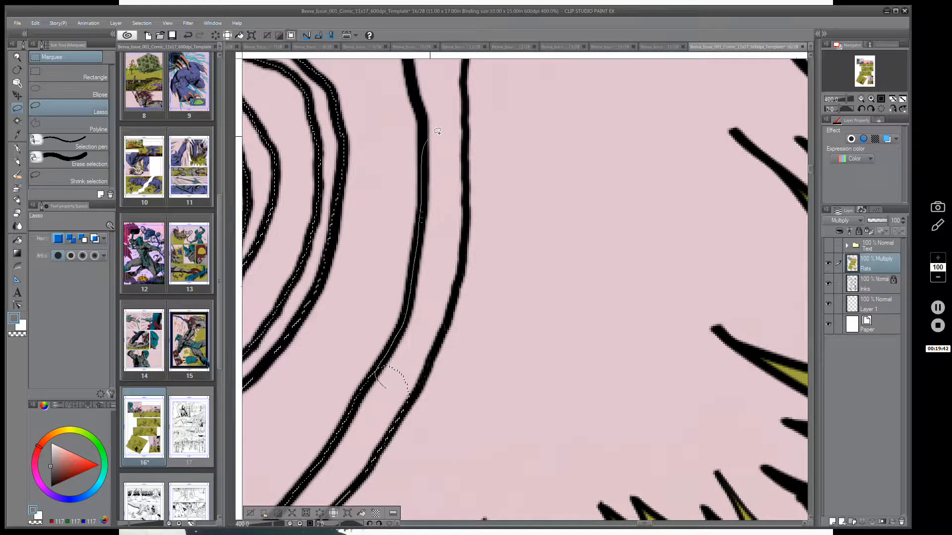
{"action": "left_click_drag", "start_coordinate": [438, 132], "coordinate": [467, 159]}
{"action": "left_click_drag", "start_coordinate": [466, 208], "coordinate": [460, 280]}
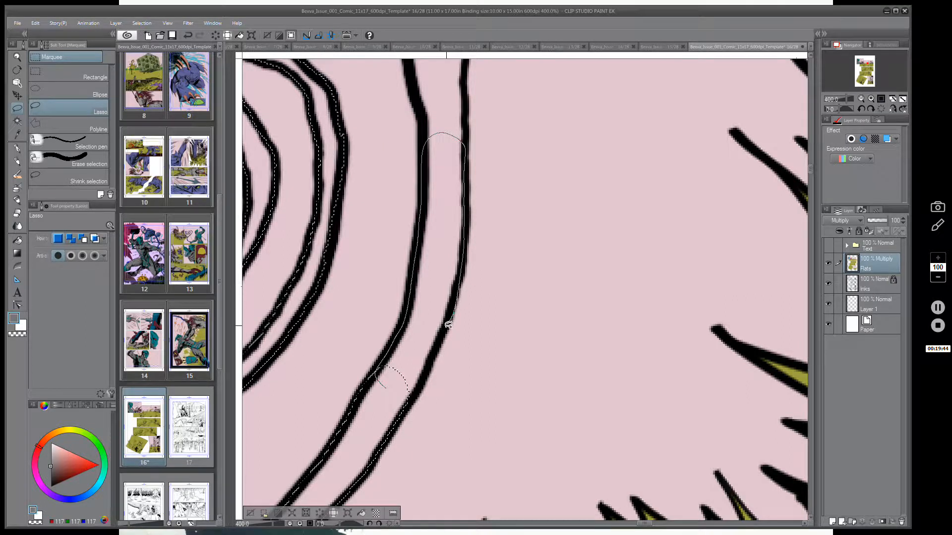
{"action": "left_click_drag", "start_coordinate": [409, 402], "coordinate": [409, 403]}
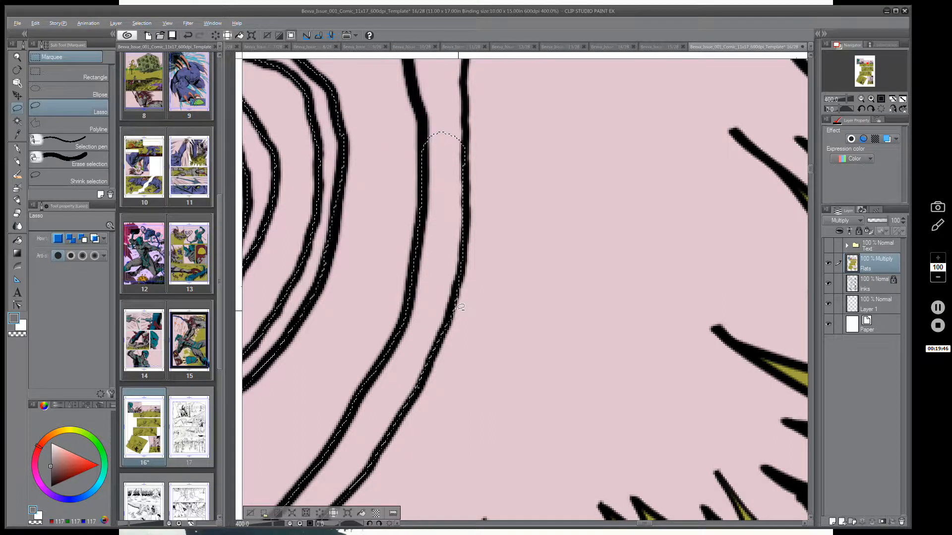
{"action": "left_click_drag", "start_coordinate": [461, 272], "coordinate": [454, 301]}
- Extend the outer limb selection up around its sharp corner and into the base of the pointed tip
{"action": "left_click_drag", "start_coordinate": [567, 163], "coordinate": [498, 375]}
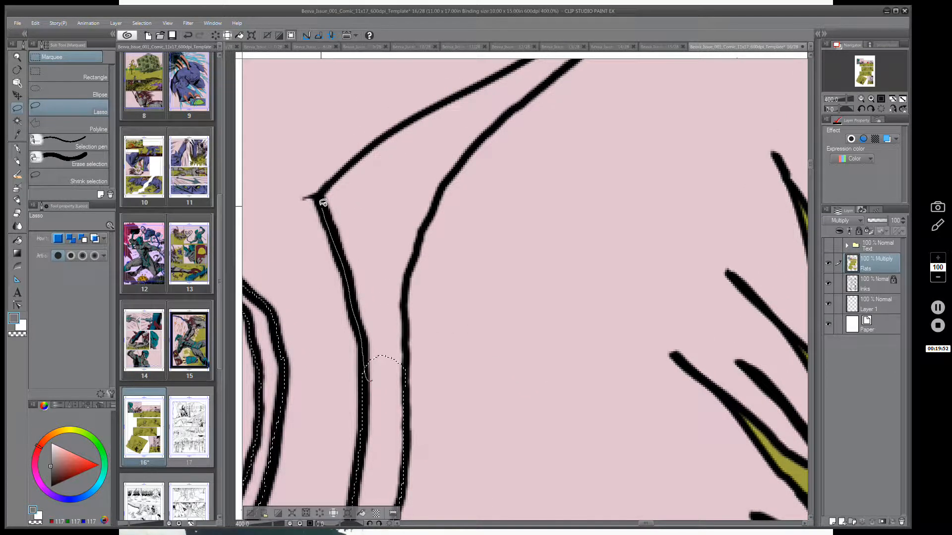
{"action": "left_click_drag", "start_coordinate": [380, 135], "coordinate": [407, 120]}
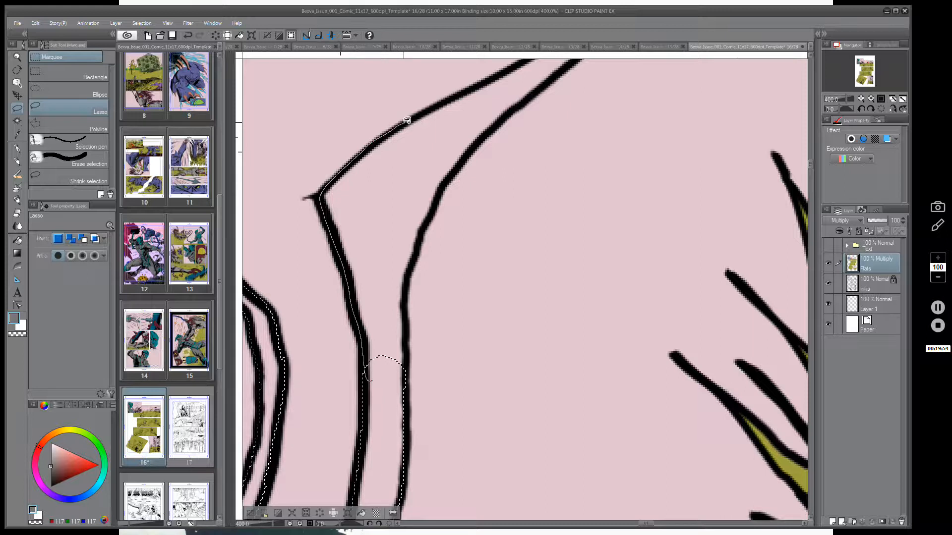
{"action": "left_click_drag", "start_coordinate": [439, 166], "coordinate": [438, 197]}
{"action": "left_click_drag", "start_coordinate": [410, 276], "coordinate": [408, 314]}
{"action": "left_click_drag", "start_coordinate": [406, 379], "coordinate": [378, 386]}
- Check the limb selection's edges up close and touch up its boundary along the tip's upper contour
{"action": "scroll", "coordinate": [400, 349], "scroll_direction": "up", "scroll_amount": 2}
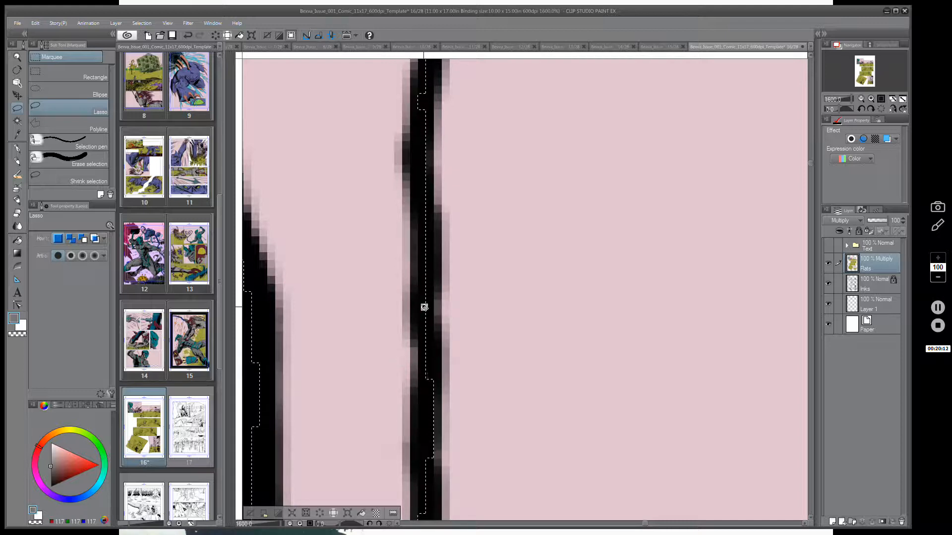
{"action": "scroll", "coordinate": [425, 315], "scroll_direction": "down", "scroll_amount": 5}
{"action": "left_click_drag", "start_coordinate": [491, 244], "coordinate": [486, 376]}
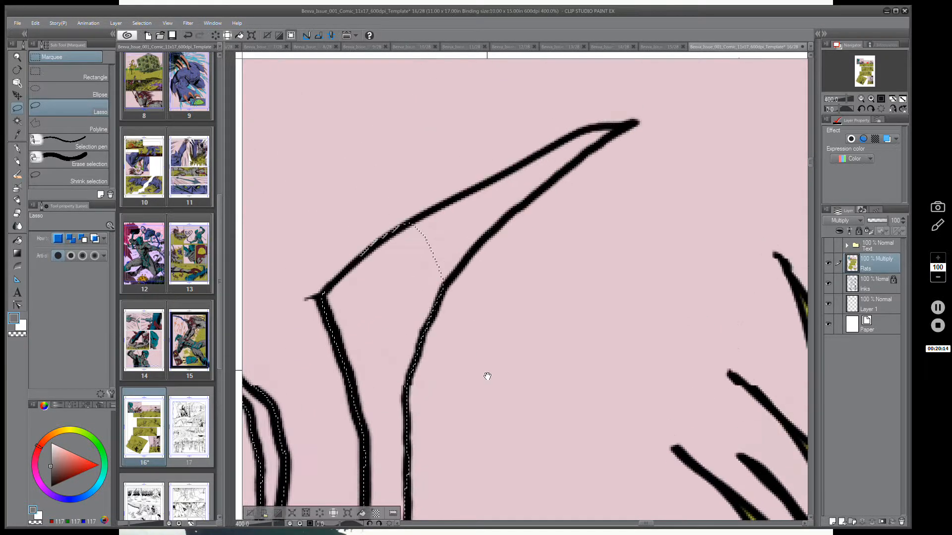
{"action": "left_click_drag", "start_coordinate": [479, 308], "coordinate": [479, 322]}
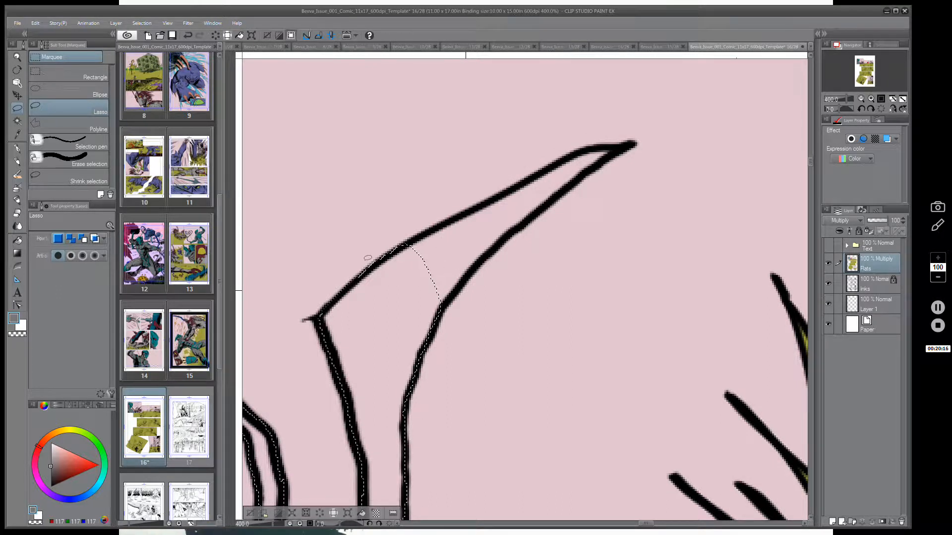
{"action": "scroll", "coordinate": [425, 242], "scroll_direction": "up", "scroll_amount": 5}
{"action": "left_click_drag", "start_coordinate": [363, 254], "coordinate": [359, 273]}
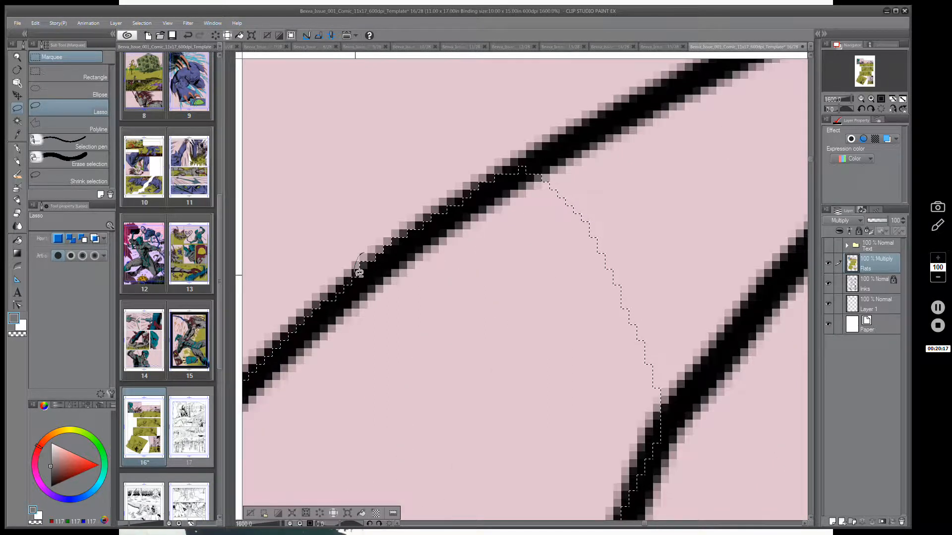
{"action": "scroll", "coordinate": [527, 248], "scroll_direction": "down", "scroll_amount": 8}
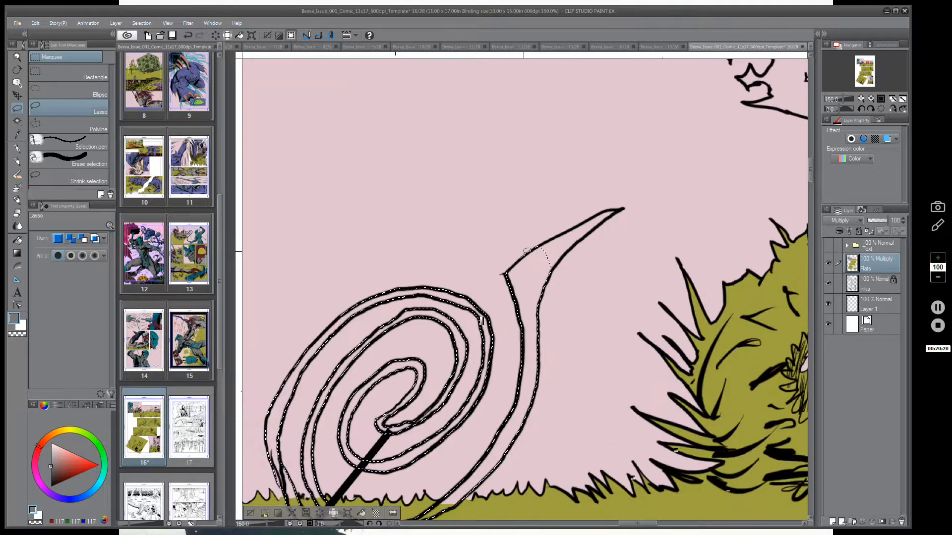
- Extend the outer limb selection to the end of its pointed tip, tracing both inked contours
{"action": "scroll", "coordinate": [528, 257], "scroll_direction": "down", "scroll_amount": 10}
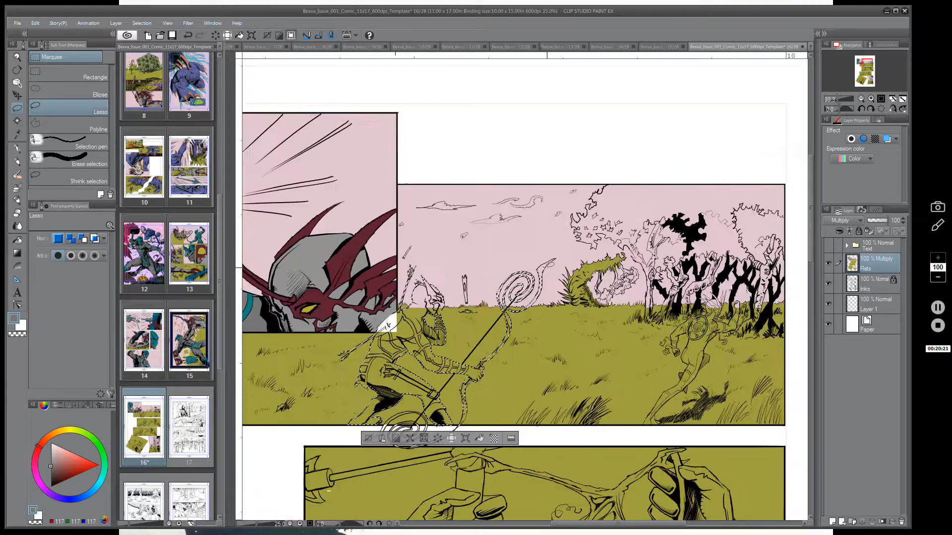
{"action": "scroll", "coordinate": [550, 269], "scroll_direction": "down", "scroll_amount": 3}
{"action": "scroll", "coordinate": [550, 268], "scroll_direction": "up", "scroll_amount": 3}
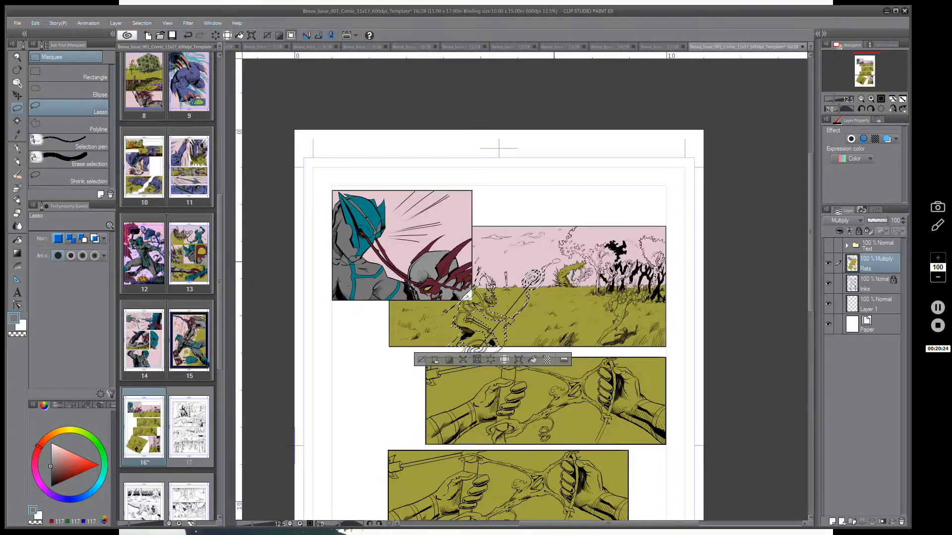
{"action": "scroll", "coordinate": [550, 269], "scroll_direction": "up", "scroll_amount": 4}
{"action": "scroll", "coordinate": [542, 258], "scroll_direction": "up", "scroll_amount": 8}
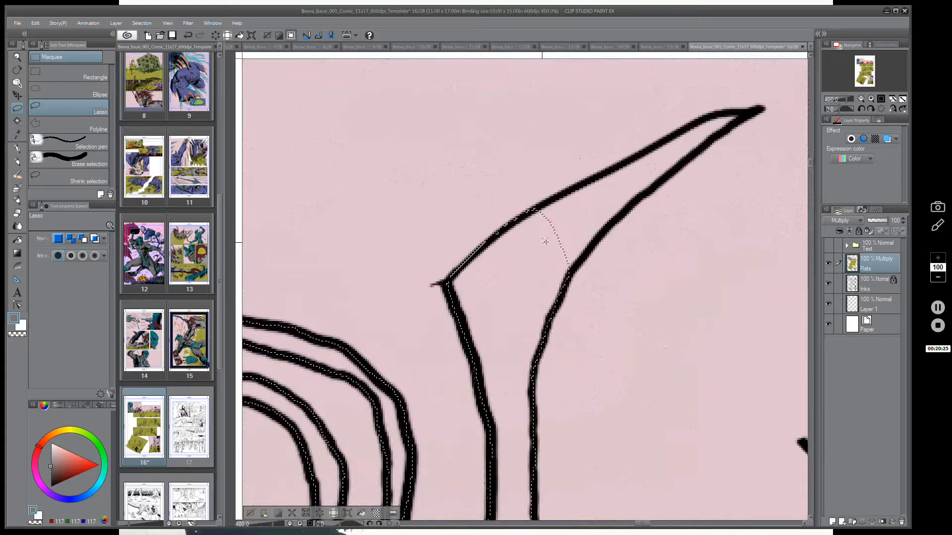
{"action": "left_click_drag", "start_coordinate": [600, 256], "coordinate": [524, 329]}
{"action": "scroll", "coordinate": [525, 298], "scroll_direction": "up", "scroll_amount": 2}
{"action": "left_click_drag", "start_coordinate": [533, 280], "coordinate": [461, 243]}
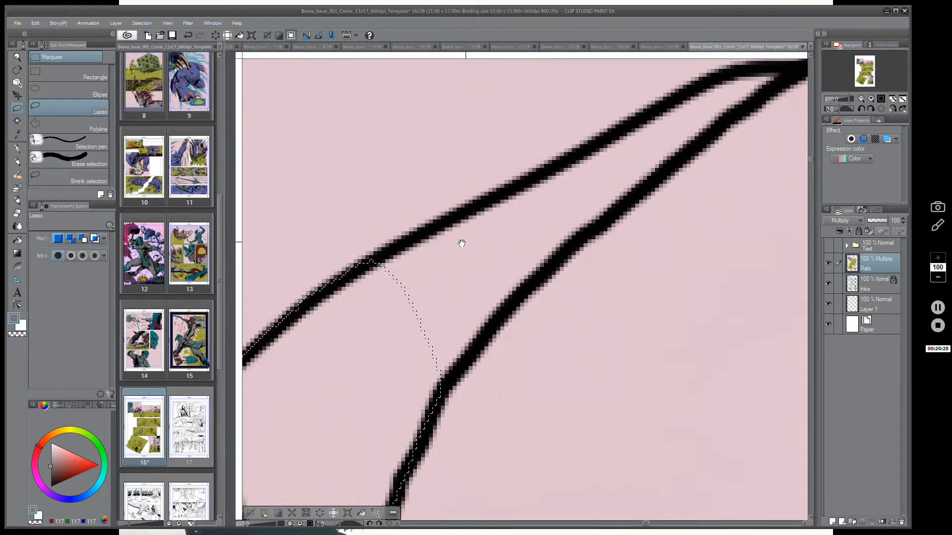
{"action": "left_click_drag", "start_coordinate": [589, 258], "coordinate": [529, 302]}
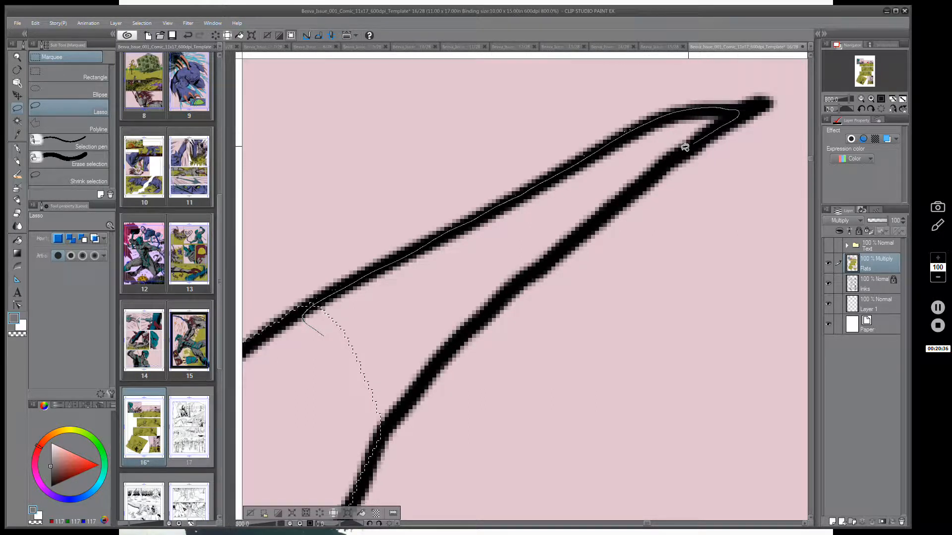
{"action": "left_click_drag", "start_coordinate": [684, 147], "coordinate": [602, 217]}
{"action": "left_click_drag", "start_coordinate": [350, 451], "coordinate": [342, 431]}
- Extend the bow's lower limb selection below the archer's hand across the second panel's lower border into the white gutter
{"action": "scroll", "coordinate": [520, 330], "scroll_direction": "down", "scroll_amount": 6}
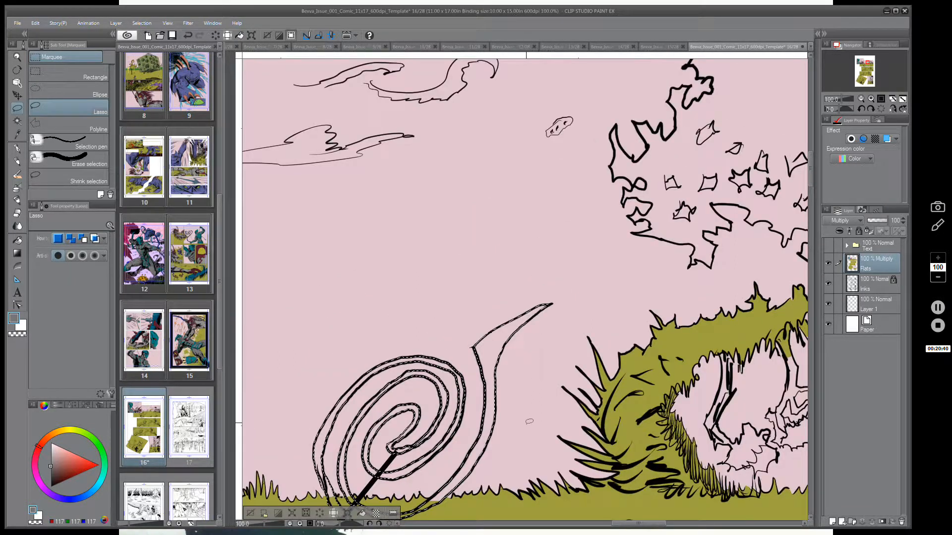
{"action": "left_click_drag", "start_coordinate": [528, 446], "coordinate": [639, 255]}
{"action": "scroll", "coordinate": [553, 352], "scroll_direction": "down", "scroll_amount": 1}
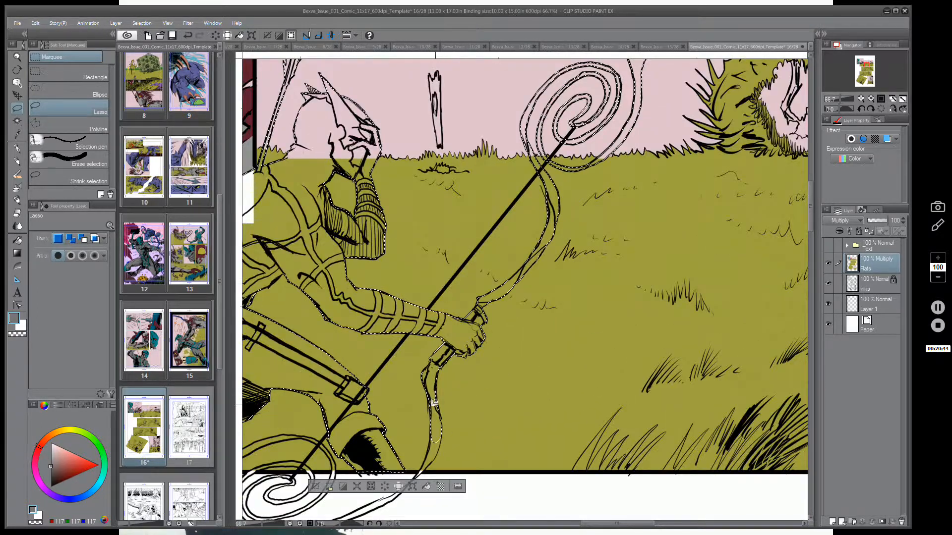
{"action": "scroll", "coordinate": [431, 428], "scroll_direction": "up", "scroll_amount": 1}
{"action": "scroll", "coordinate": [431, 428], "scroll_direction": "up", "scroll_amount": 1}
{"action": "mouse_move", "coordinate": [471, 442]}
{"action": "left_mouse_down"}
{"action": "mouse_move", "coordinate": [485, 333]}
{"action": "mouse_move", "coordinate": [429, 336]}
{"action": "mouse_move", "coordinate": [417, 413]}
{"action": "mouse_move", "coordinate": [434, 405]}
{"action": "mouse_move", "coordinate": [452, 364]}
{"action": "left_mouse_up"}
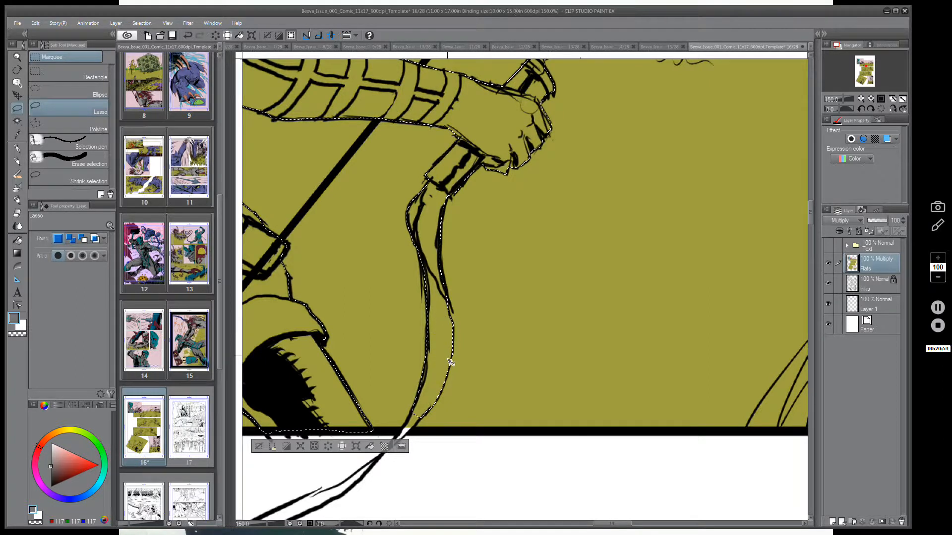
{"action": "scroll", "coordinate": [448, 361], "scroll_direction": "up", "scroll_amount": 5}
{"action": "left_click_drag", "start_coordinate": [498, 394], "coordinate": [522, 217]}
{"action": "left_click_drag", "start_coordinate": [452, 389], "coordinate": [488, 304]}
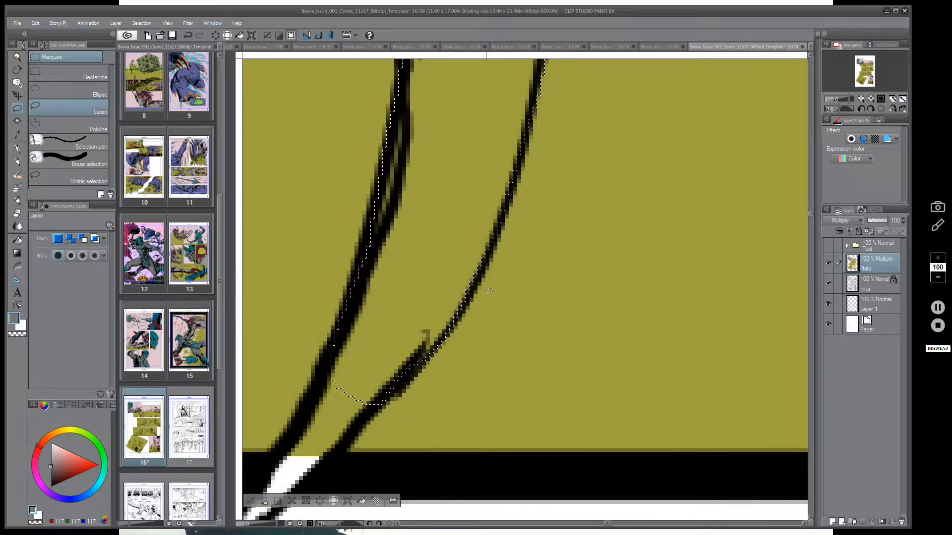
{"action": "scroll", "coordinate": [489, 290], "scroll_direction": "down", "scroll_amount": 2}
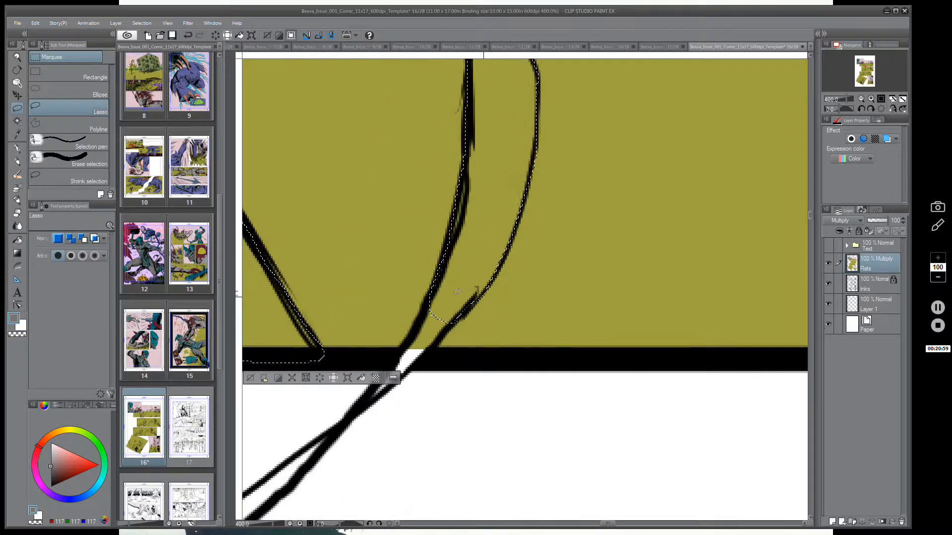
{"action": "left_click_drag", "start_coordinate": [433, 294], "coordinate": [371, 397]}
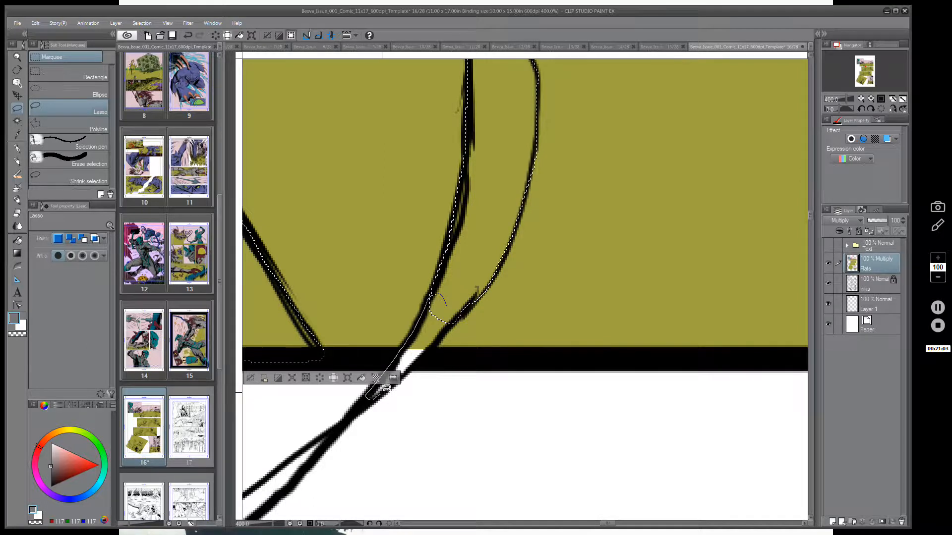
{"action": "left_click_drag", "start_coordinate": [462, 392], "coordinate": [560, 278]}
- Add the crossing point of the lower limb and its upper gutter stretch, up to the gap in the ink lines
{"action": "key", "text": "ctrl+plus"}
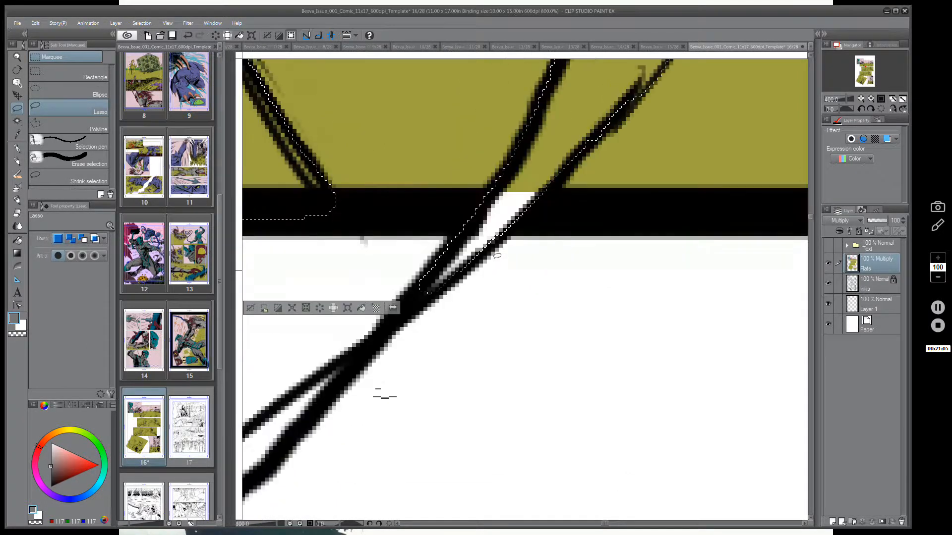
{"action": "left_click_drag", "start_coordinate": [509, 316], "coordinate": [570, 291]}
{"action": "mouse_move", "coordinate": [526, 221]}
{"action": "left_mouse_down"}
{"action": "mouse_move", "coordinate": [588, 178]}
{"action": "mouse_move", "coordinate": [374, 381]}
{"action": "mouse_move", "coordinate": [503, 221]}
{"action": "mouse_move", "coordinate": [580, 186]}
{"action": "left_mouse_up"}
{"action": "left_click_drag", "start_coordinate": [422, 398], "coordinate": [631, 231]}
{"action": "mouse_move", "coordinate": [613, 173]}
{"action": "left_mouse_down"}
{"action": "mouse_move", "coordinate": [410, 312]}
{"action": "mouse_move", "coordinate": [251, 356]}
{"action": "mouse_move", "coordinate": [275, 429]}
{"action": "mouse_move", "coordinate": [375, 393]}
{"action": "mouse_move", "coordinate": [482, 323]}
{"action": "mouse_move", "coordinate": [594, 206]}
{"action": "left_mouse_up"}
{"action": "mouse_move", "coordinate": [485, 386]}
{"action": "left_mouse_down"}
{"action": "mouse_move", "coordinate": [747, 225]}
{"action": "mouse_move", "coordinate": [768, 222]}
{"action": "left_mouse_up"}
{"action": "left_click_drag", "start_coordinate": [536, 346], "coordinate": [632, 364]}
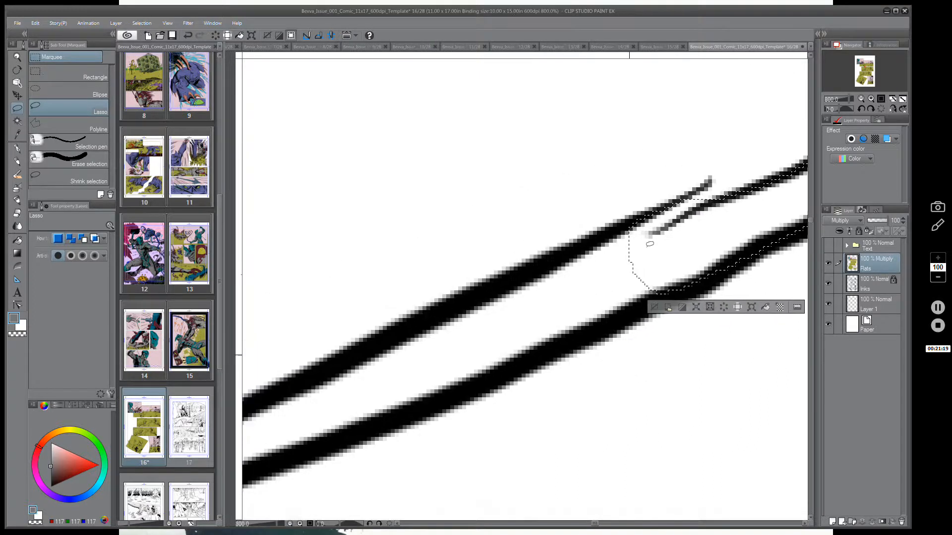
- Continue the lower limb selection through the gutter, following both inked edges down to the third panel's upper border
{"action": "mouse_move", "coordinate": [644, 231]}
{"action": "left_mouse_down"}
{"action": "mouse_move", "coordinate": [598, 236]}
{"action": "mouse_move", "coordinate": [352, 351]}
{"action": "mouse_move", "coordinate": [286, 393]}
{"action": "mouse_move", "coordinate": [267, 421]}
{"action": "mouse_move", "coordinate": [283, 456]}
{"action": "mouse_move", "coordinate": [384, 427]}
{"action": "mouse_move", "coordinate": [666, 297]}
{"action": "mouse_move", "coordinate": [738, 235]}
{"action": "left_mouse_up"}
{"action": "mouse_move", "coordinate": [542, 405]}
{"action": "left_mouse_down"}
{"action": "mouse_move", "coordinate": [548, 308]}
{"action": "mouse_move", "coordinate": [577, 332]}
{"action": "left_mouse_up"}
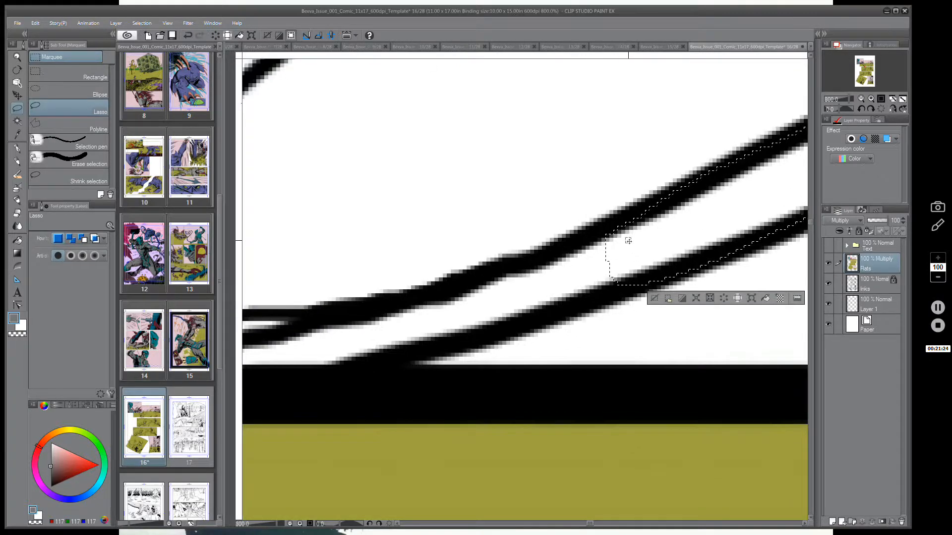
{"action": "mouse_move", "coordinate": [625, 223]}
{"action": "left_mouse_down"}
{"action": "mouse_move", "coordinate": [406, 296]}
{"action": "mouse_move", "coordinate": [284, 311]}
{"action": "mouse_move", "coordinate": [260, 331]}
{"action": "left_mouse_up"}
{"action": "mouse_move", "coordinate": [292, 374]}
{"action": "left_mouse_down"}
{"action": "mouse_move", "coordinate": [346, 381]}
{"action": "mouse_move", "coordinate": [512, 327]}
{"action": "left_mouse_up"}
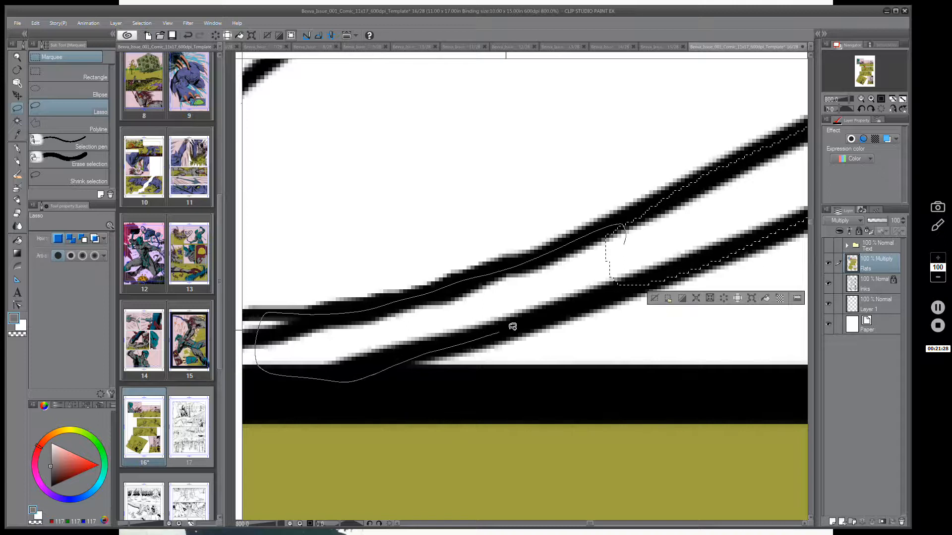
{"action": "left_click_drag", "start_coordinate": [712, 237], "coordinate": [706, 229]}
- Add the limb section with the pointed notch that overlaps the third panel's upper border
{"action": "left_click_drag", "start_coordinate": [409, 401], "coordinate": [827, 371]}
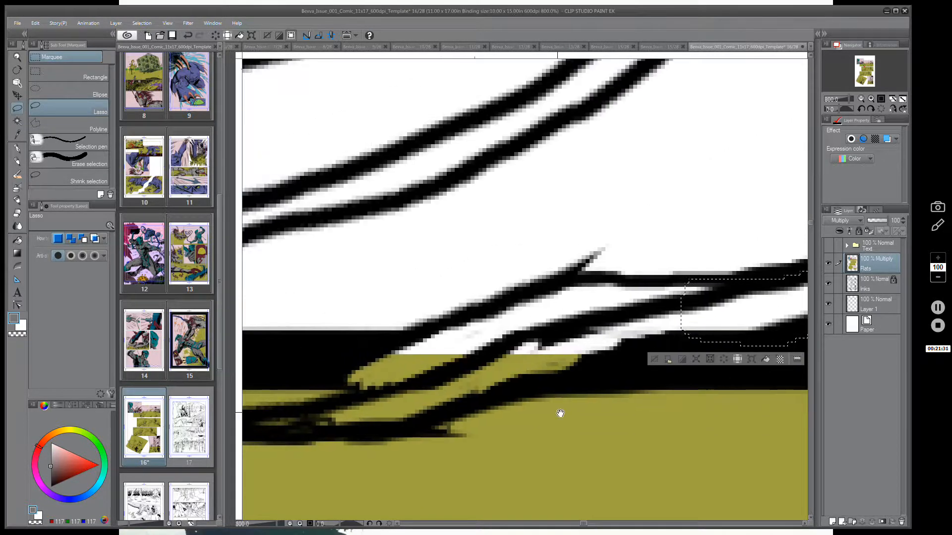
{"action": "left_click_drag", "start_coordinate": [568, 408], "coordinate": [503, 378]}
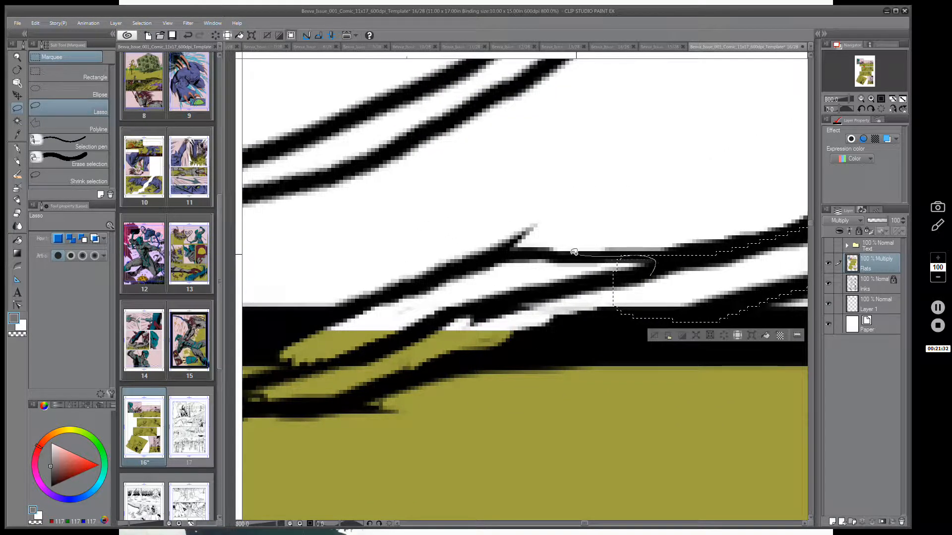
{"action": "mouse_move", "coordinate": [574, 253]}
{"action": "left_mouse_down"}
{"action": "mouse_move", "coordinate": [486, 256]}
{"action": "mouse_move", "coordinate": [362, 305]}
{"action": "left_mouse_up"}
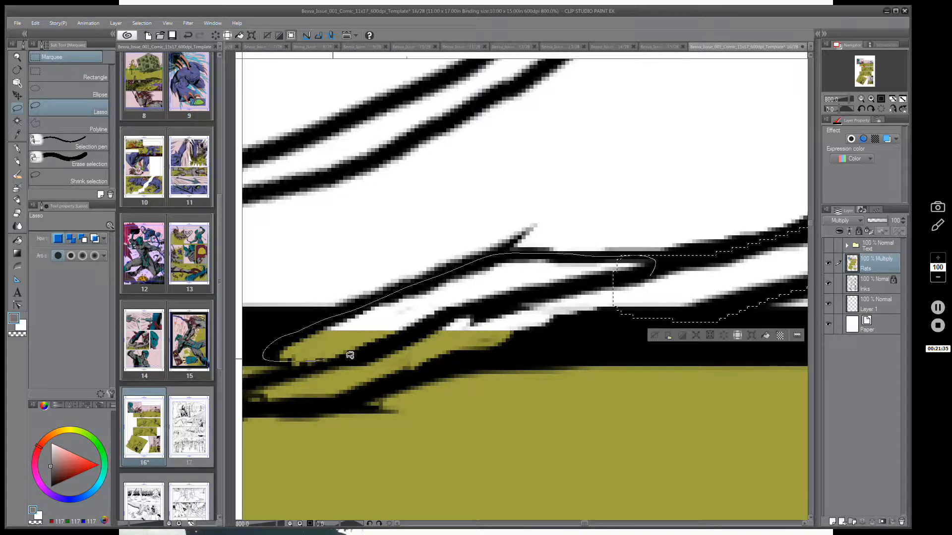
{"action": "mouse_move", "coordinate": [350, 355]}
{"action": "left_mouse_down"}
{"action": "mouse_move", "coordinate": [610, 331]}
{"action": "mouse_move", "coordinate": [644, 298]}
{"action": "left_mouse_up"}
{"action": "scroll", "coordinate": [460, 356], "scroll_direction": "down", "scroll_amount": 2}
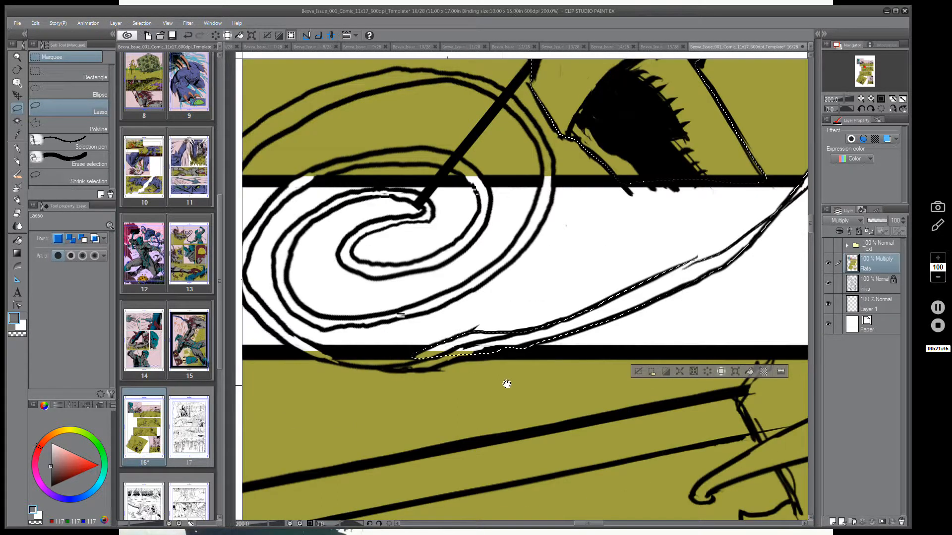
- Add the limb's lower edge just inside the third panel, out to where it joins the outer coil
{"action": "scroll", "coordinate": [507, 384], "scroll_direction": "up", "scroll_amount": 2}
{"action": "scroll", "coordinate": [548, 387], "scroll_direction": "down", "scroll_amount": 1}
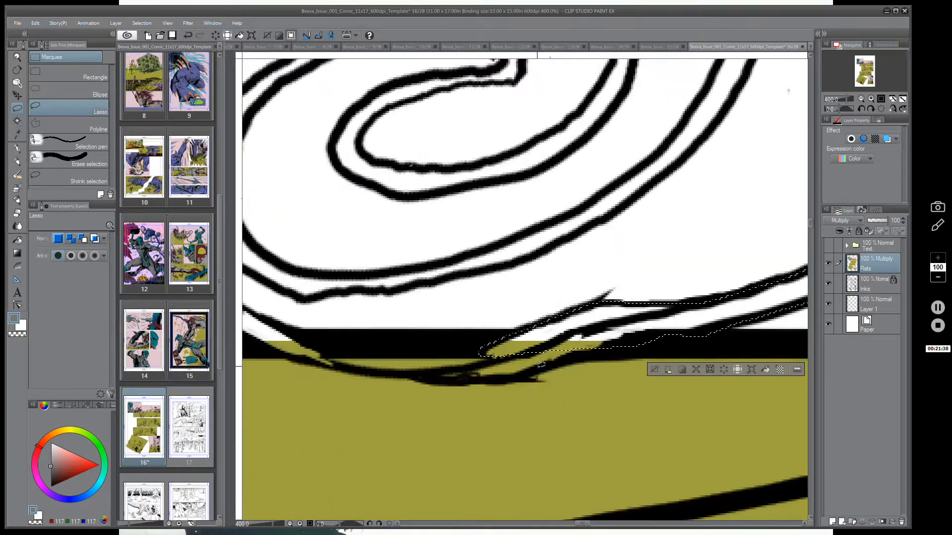
{"action": "left_click_drag", "start_coordinate": [564, 393], "coordinate": [592, 387]}
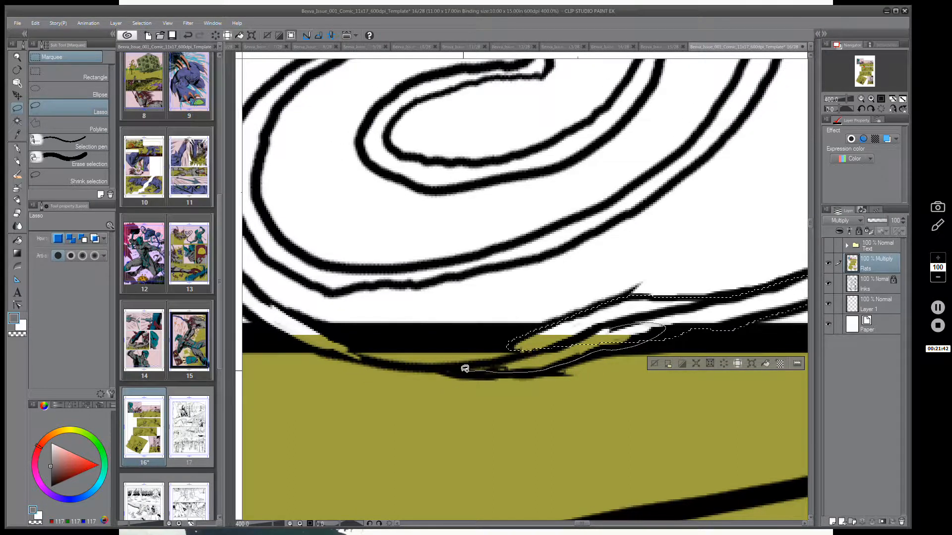
{"action": "left_click_drag", "start_coordinate": [456, 350], "coordinate": [457, 350]}
{"action": "left_click_drag", "start_coordinate": [492, 385], "coordinate": [555, 422]}
- Trim the excess wedge of black border and grass from the selection above the junction of limb and coil
{"action": "scroll", "coordinate": [556, 423], "scroll_direction": "down", "scroll_amount": 2}
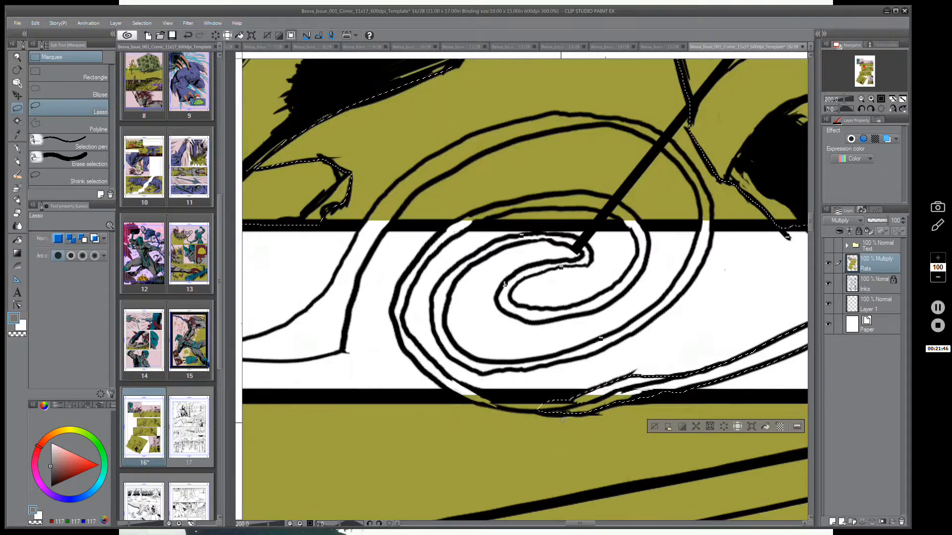
{"action": "scroll", "coordinate": [557, 410], "scroll_direction": "up", "scroll_amount": 2}
{"action": "scroll", "coordinate": [598, 378], "scroll_direction": "up", "scroll_amount": 1}
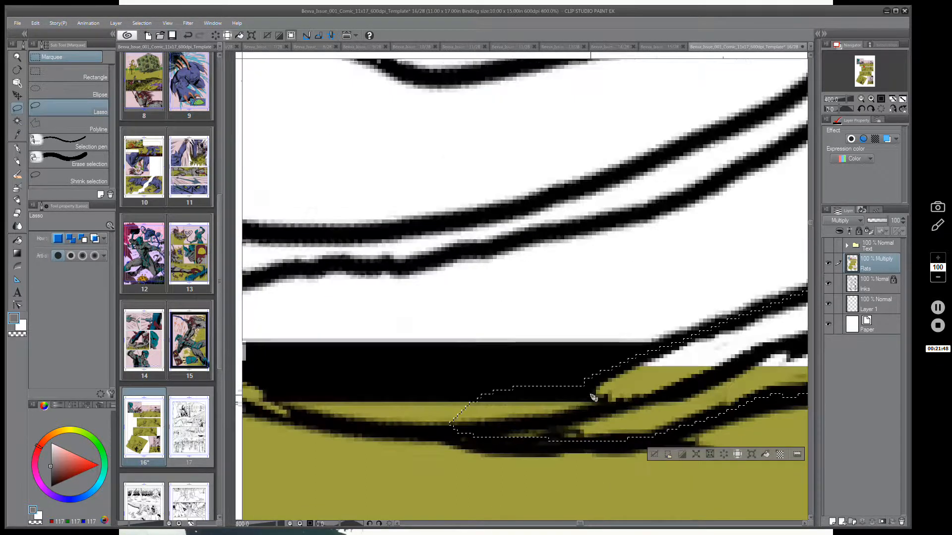
{"action": "scroll", "coordinate": [616, 404], "scroll_direction": "up", "scroll_amount": 1}
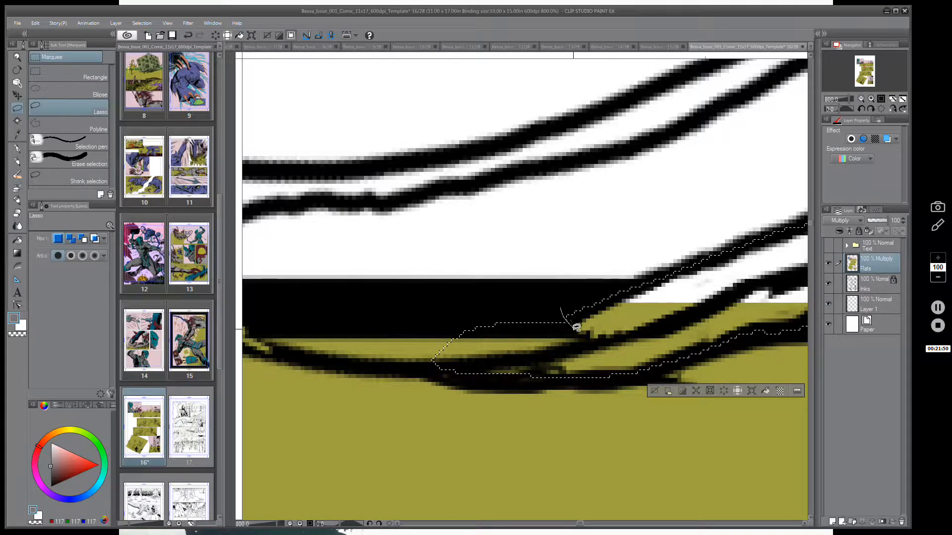
{"action": "left_click_drag", "start_coordinate": [575, 327], "coordinate": [582, 335]}
{"action": "left_click_drag", "start_coordinate": [506, 358], "coordinate": [419, 354]}
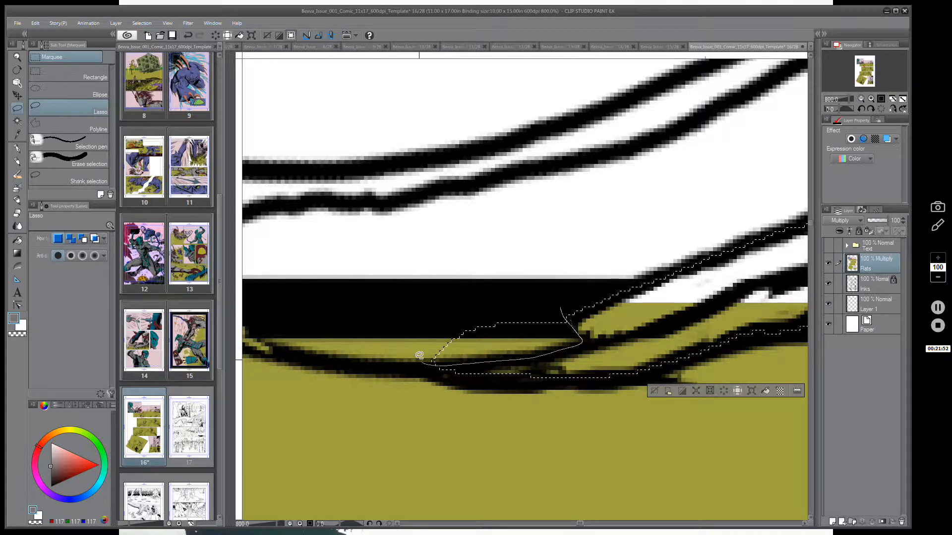
{"action": "scroll", "coordinate": [453, 363], "scroll_direction": "down", "scroll_amount": 1}
{"action": "scroll", "coordinate": [451, 375], "scroll_direction": "up", "scroll_amount": 1}
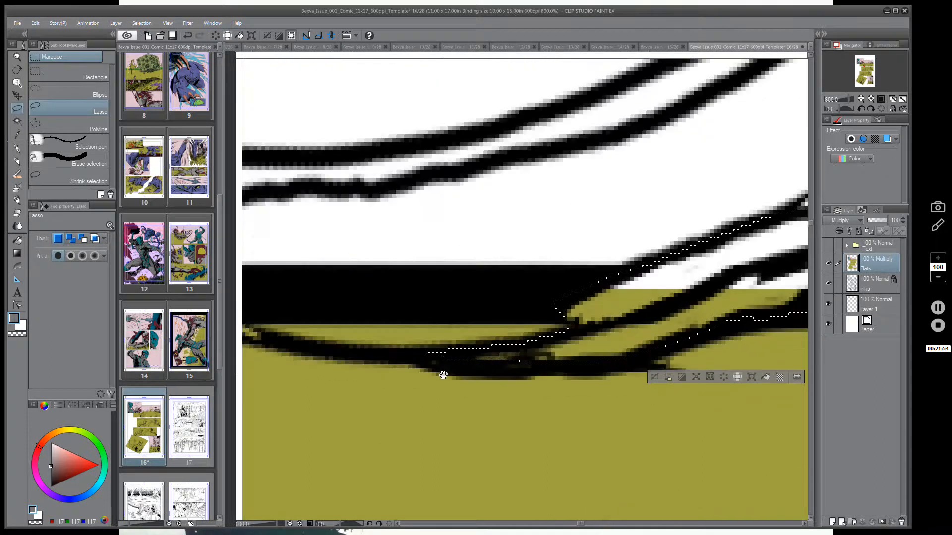
- Extend the selection along the thin underside of the outer coil below the third panel's upper border
{"action": "left_click_drag", "start_coordinate": [448, 390], "coordinate": [645, 393]}
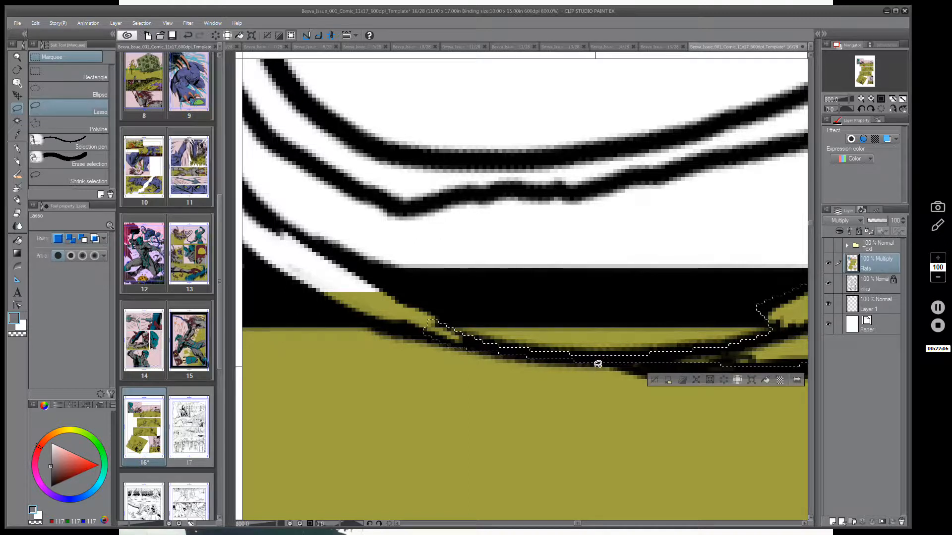
{"action": "scroll", "coordinate": [434, 321], "scroll_direction": "up", "scroll_amount": 1}
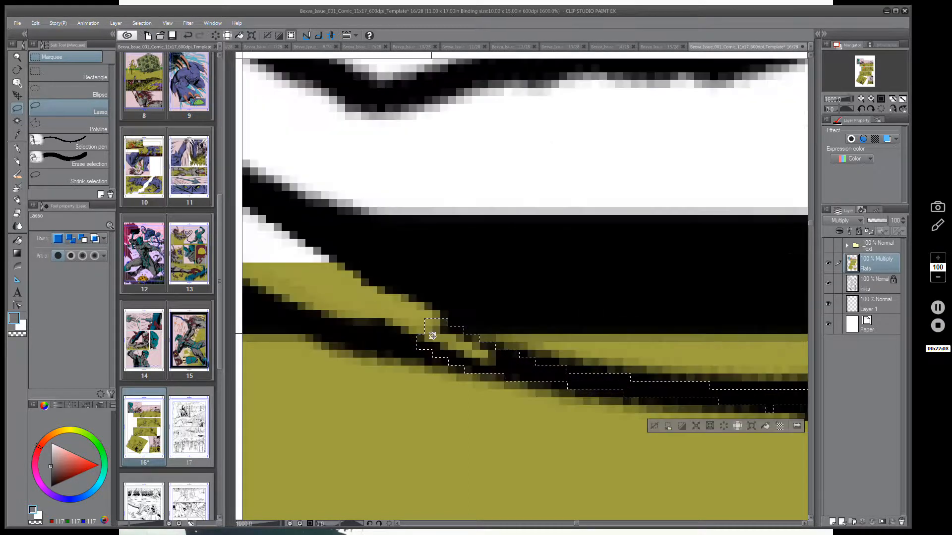
{"action": "scroll", "coordinate": [440, 323], "scroll_direction": "down", "scroll_amount": 2}
{"action": "scroll", "coordinate": [453, 325], "scroll_direction": "up", "scroll_amount": 1}
- Carry the outer coil selection from the third panel back across its upper border into the white gutter
{"action": "mouse_move", "coordinate": [455, 322]}
{"action": "left_mouse_down"}
{"action": "mouse_move", "coordinate": [478, 344]}
{"action": "mouse_move", "coordinate": [601, 376]}
{"action": "mouse_move", "coordinate": [555, 364]}
{"action": "left_mouse_up"}
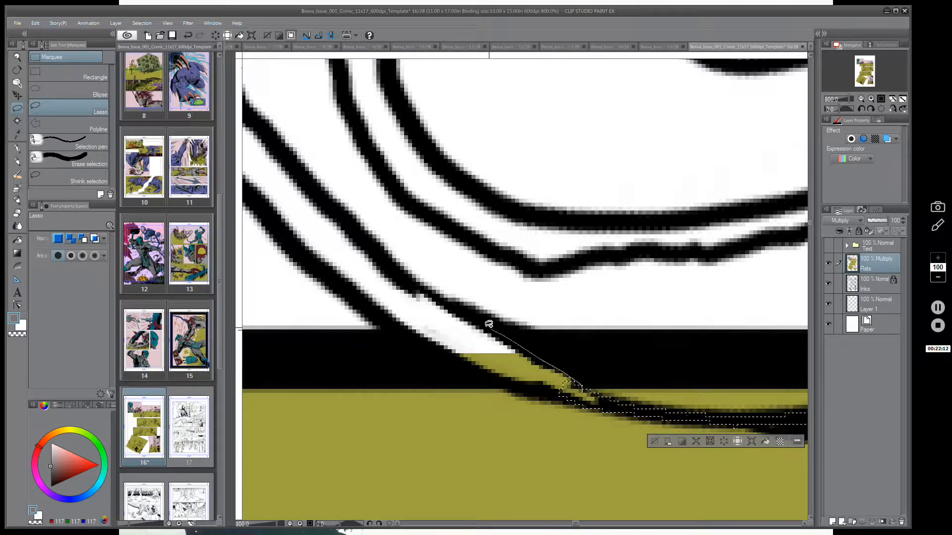
{"action": "left_click_drag", "start_coordinate": [488, 324], "coordinate": [436, 297]}
{"action": "mouse_move", "coordinate": [386, 255]}
{"action": "left_mouse_down"}
{"action": "mouse_move", "coordinate": [342, 268]}
{"action": "mouse_move", "coordinate": [380, 319]}
{"action": "left_mouse_up"}
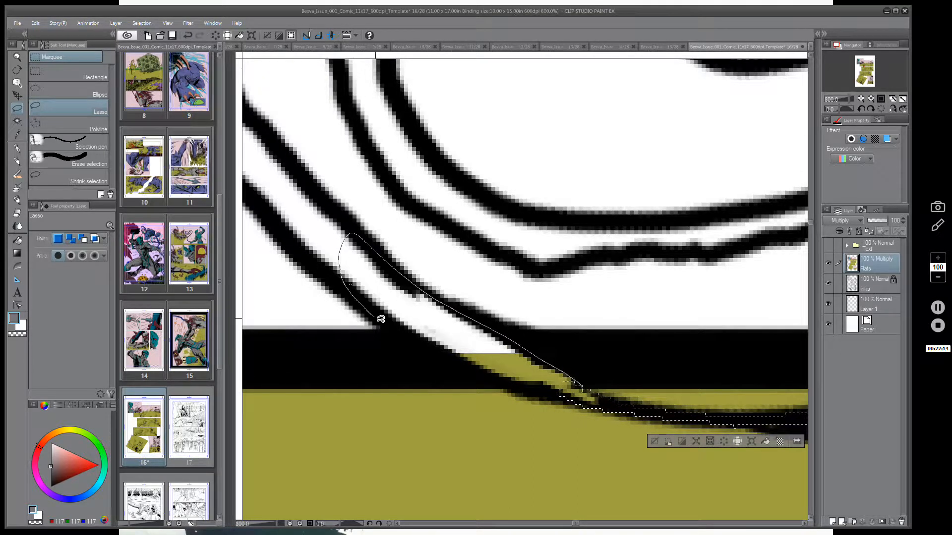
{"action": "mouse_move", "coordinate": [442, 355]}
{"action": "left_mouse_down"}
{"action": "mouse_move", "coordinate": [501, 382]}
{"action": "mouse_move", "coordinate": [578, 395]}
{"action": "left_mouse_up"}
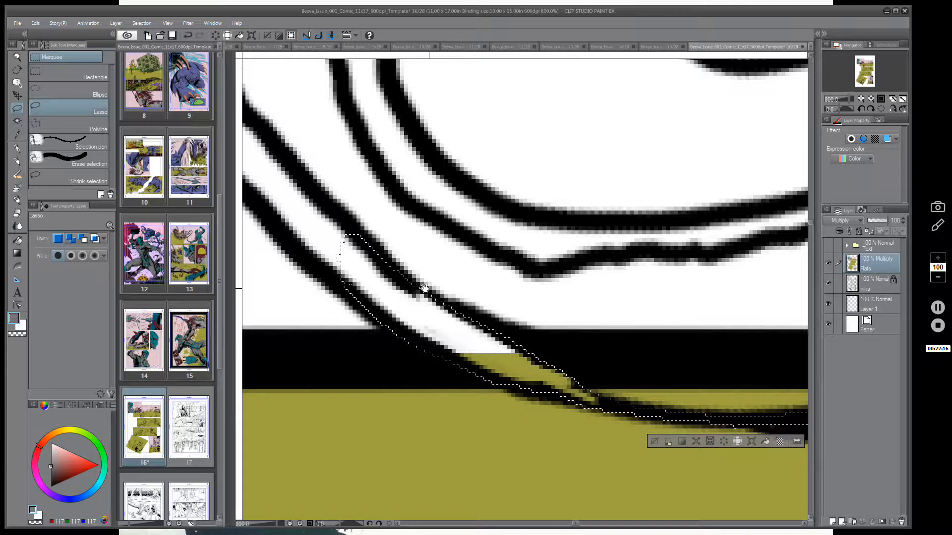
- Trace the outer coil's far side upward through the gutter, around its bend, keeping to both inked edges
{"action": "mouse_move", "coordinate": [425, 289]}
{"action": "left_mouse_down"}
{"action": "mouse_move", "coordinate": [557, 435]}
{"action": "mouse_move", "coordinate": [576, 417]}
{"action": "left_mouse_up"}
{"action": "mouse_move", "coordinate": [529, 442]}
{"action": "left_mouse_down"}
{"action": "mouse_move", "coordinate": [466, 399]}
{"action": "mouse_move", "coordinate": [393, 315]}
{"action": "mouse_move", "coordinate": [355, 206]}
{"action": "mouse_move", "coordinate": [367, 147]}
{"action": "mouse_move", "coordinate": [401, 238]}
{"action": "mouse_move", "coordinate": [454, 316]}
{"action": "mouse_move", "coordinate": [457, 347]}
{"action": "mouse_move", "coordinate": [530, 393]}
{"action": "mouse_move", "coordinate": [472, 322]}
{"action": "left_mouse_up"}
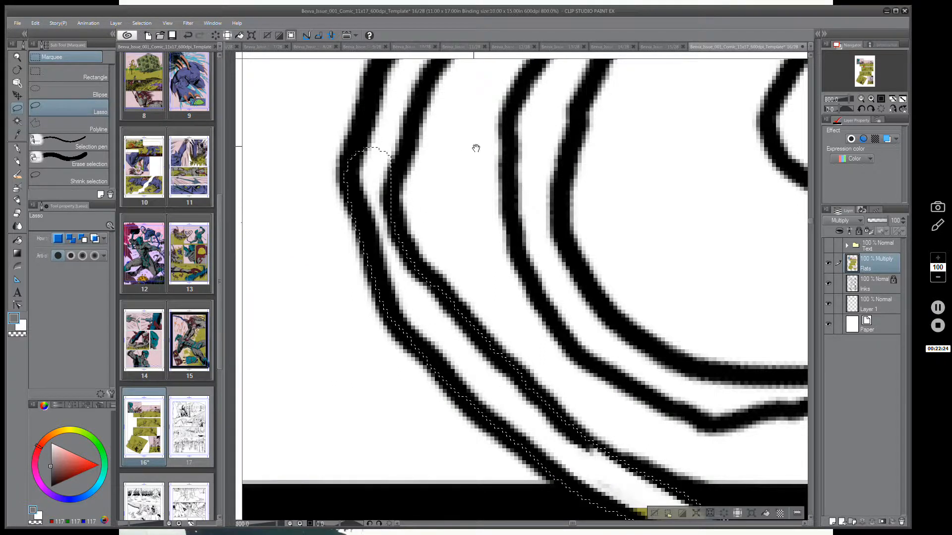
{"action": "mouse_move", "coordinate": [476, 148]}
{"action": "left_mouse_down"}
{"action": "mouse_move", "coordinate": [452, 366]}
{"action": "mouse_move", "coordinate": [469, 386]}
{"action": "left_mouse_up"}
{"action": "mouse_move", "coordinate": [357, 347]}
{"action": "left_mouse_down"}
{"action": "mouse_move", "coordinate": [347, 380]}
{"action": "mouse_move", "coordinate": [375, 427]}
{"action": "left_mouse_up"}
{"action": "mouse_move", "coordinate": [397, 397]}
{"action": "left_mouse_down"}
{"action": "mouse_move", "coordinate": [434, 287]}
{"action": "mouse_move", "coordinate": [437, 236]}
{"action": "left_mouse_up"}
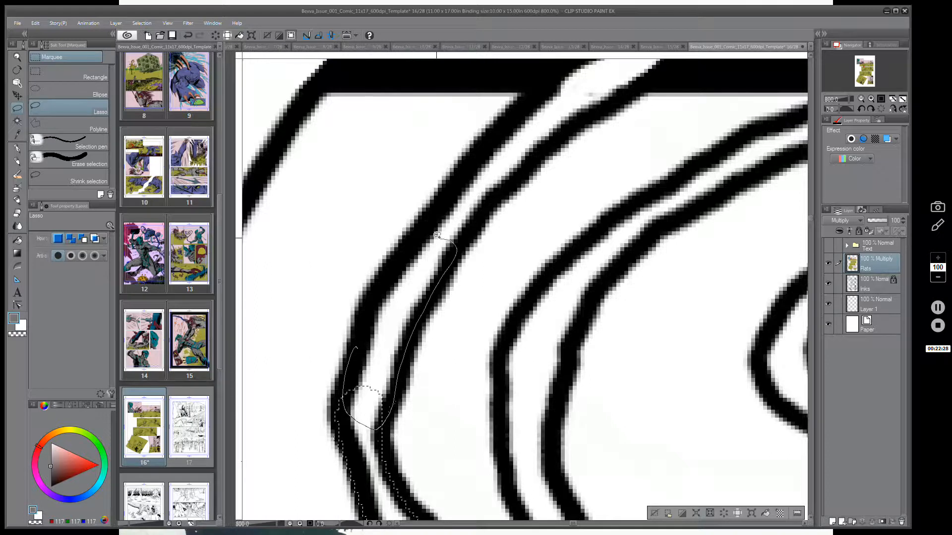
{"action": "left_click_drag", "start_coordinate": [383, 286], "coordinate": [384, 283]}
- Extend the outer coil selection over the second panel's lower border and along the start of its arch in the grass
{"action": "mouse_move", "coordinate": [542, 192]}
{"action": "left_mouse_down"}
{"action": "mouse_move", "coordinate": [448, 340]}
{"action": "mouse_move", "coordinate": [354, 396]}
{"action": "mouse_move", "coordinate": [425, 255]}
{"action": "mouse_move", "coordinate": [524, 196]}
{"action": "mouse_move", "coordinate": [541, 200]}
{"action": "mouse_move", "coordinate": [349, 407]}
{"action": "left_mouse_up"}
{"action": "left_click_drag", "start_coordinate": [637, 222], "coordinate": [473, 347]}
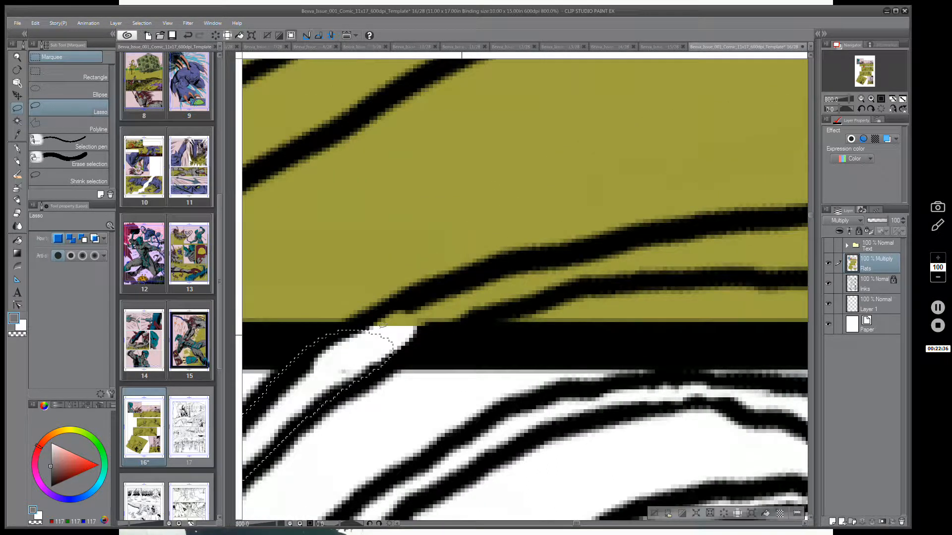
{"action": "mouse_move", "coordinate": [397, 302]}
{"action": "left_mouse_down"}
{"action": "mouse_move", "coordinate": [348, 331]}
{"action": "mouse_move", "coordinate": [412, 345]}
{"action": "mouse_move", "coordinate": [548, 297]}
{"action": "mouse_move", "coordinate": [571, 247]}
{"action": "mouse_move", "coordinate": [404, 300]}
{"action": "left_mouse_up"}
{"action": "left_click_drag", "start_coordinate": [689, 320], "coordinate": [403, 371]}
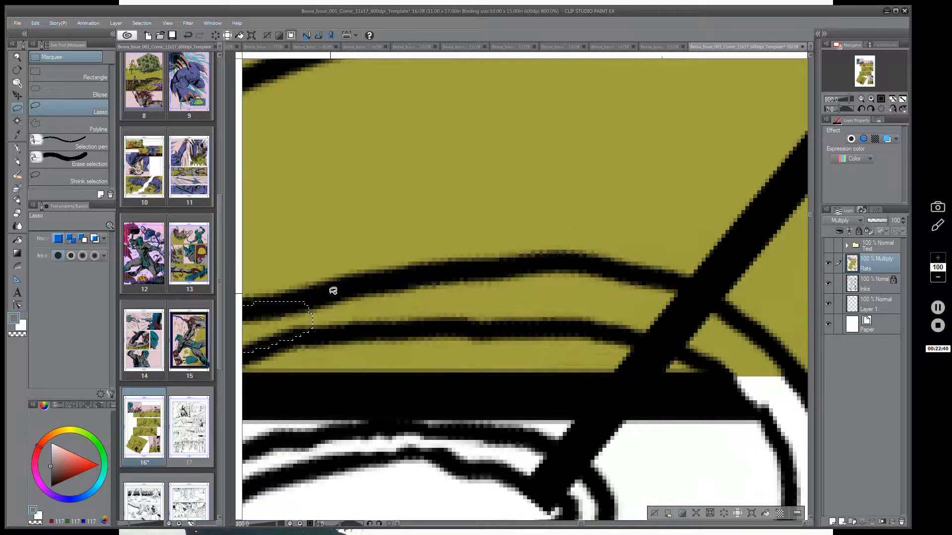
- Extend the outer coil selection along its arch, past the bowstring, and over the second panel's lower border into the white gutter
{"action": "mouse_move", "coordinate": [332, 292]}
{"action": "left_mouse_down"}
{"action": "mouse_move", "coordinate": [295, 329]}
{"action": "mouse_move", "coordinate": [569, 332]}
{"action": "mouse_move", "coordinate": [604, 267]}
{"action": "mouse_move", "coordinate": [389, 274]}
{"action": "mouse_move", "coordinate": [333, 298]}
{"action": "left_mouse_up"}
{"action": "left_click_drag", "start_coordinate": [700, 396], "coordinate": [437, 331]}
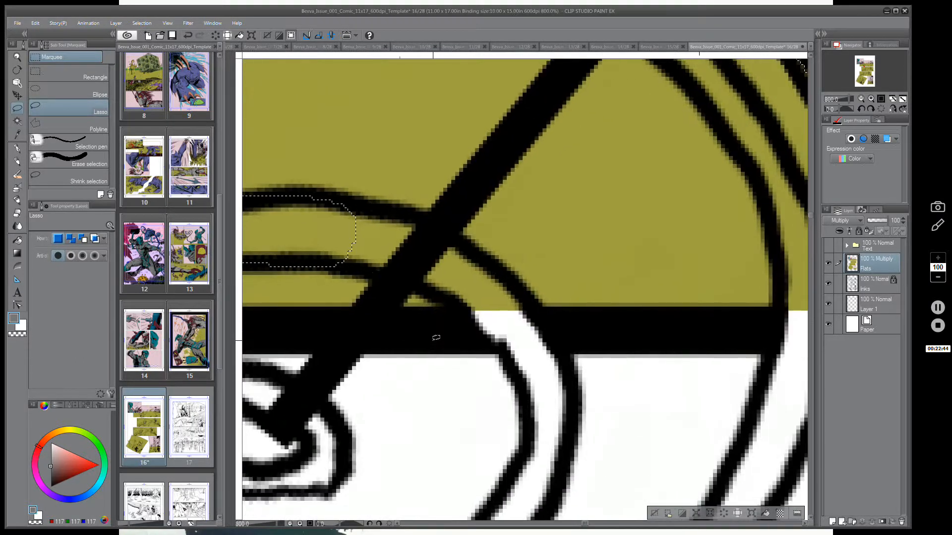
{"action": "mouse_move", "coordinate": [415, 215]}
{"action": "left_mouse_down"}
{"action": "mouse_move", "coordinate": [325, 208]}
{"action": "mouse_move", "coordinate": [341, 262]}
{"action": "left_mouse_up"}
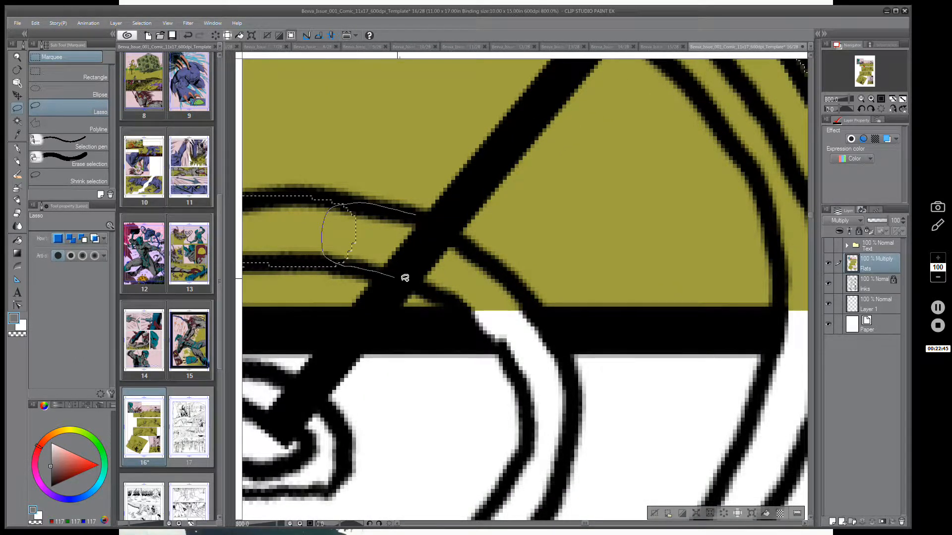
{"action": "left_click_drag", "start_coordinate": [471, 314], "coordinate": [453, 223]}
{"action": "mouse_move", "coordinate": [537, 310]}
{"action": "left_mouse_down"}
{"action": "mouse_move", "coordinate": [500, 216]}
{"action": "mouse_move", "coordinate": [419, 181]}
{"action": "mouse_move", "coordinate": [458, 247]}
{"action": "left_mouse_up"}
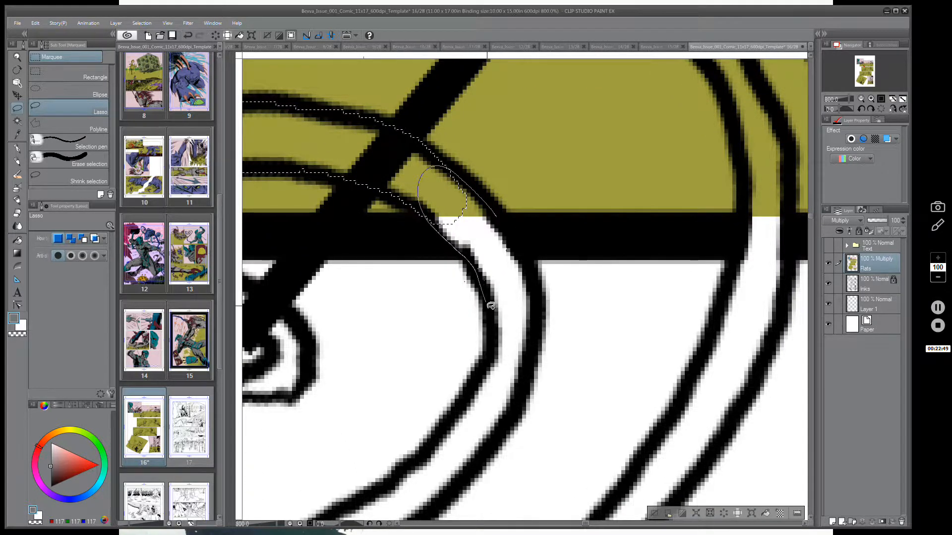
{"action": "left_click_drag", "start_coordinate": [491, 306], "coordinate": [506, 222]}
{"action": "scroll", "coordinate": [674, 244], "scroll_direction": "down", "scroll_amount": 4}
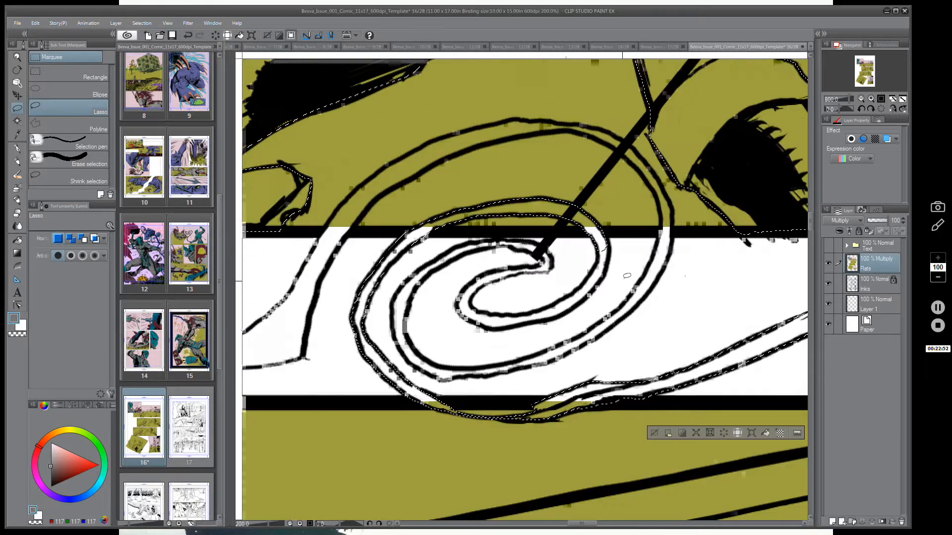
{"action": "scroll", "coordinate": [627, 275], "scroll_direction": "down", "scroll_amount": 1}
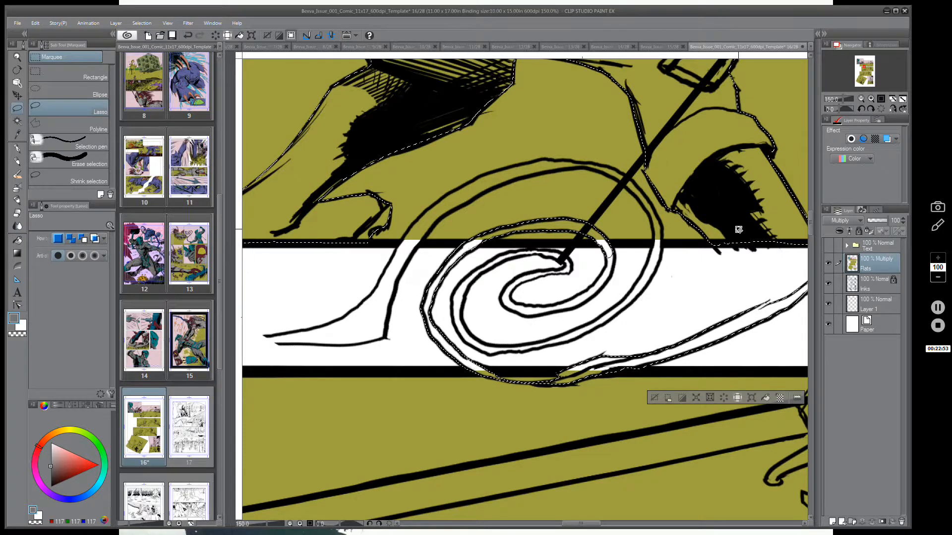
- Fill the selected archer and bow in the second panel with the grey of the first panel's figure
{"action": "left_click_drag", "start_coordinate": [748, 218], "coordinate": [660, 402]}
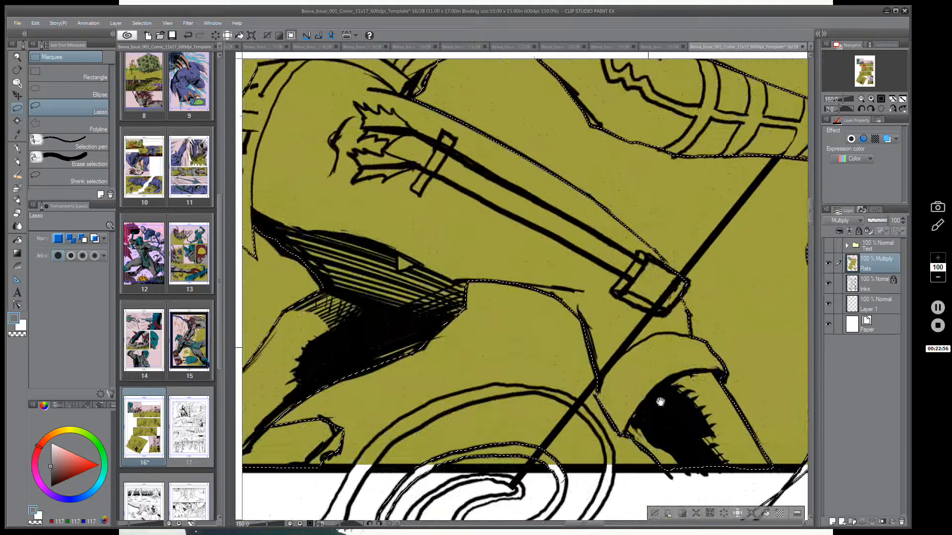
{"action": "scroll", "coordinate": [669, 347], "scroll_direction": "down", "scroll_amount": 3}
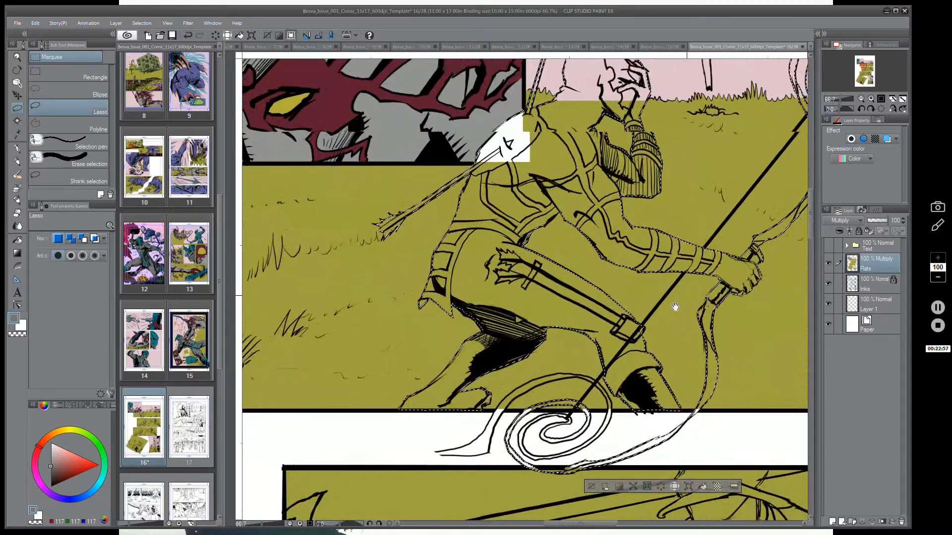
{"action": "left_click_drag", "start_coordinate": [675, 307], "coordinate": [623, 340]}
{"action": "scroll", "coordinate": [623, 338], "scroll_direction": "down", "scroll_amount": 1}
{"action": "left_click_drag", "start_coordinate": [693, 286], "coordinate": [627, 293]}
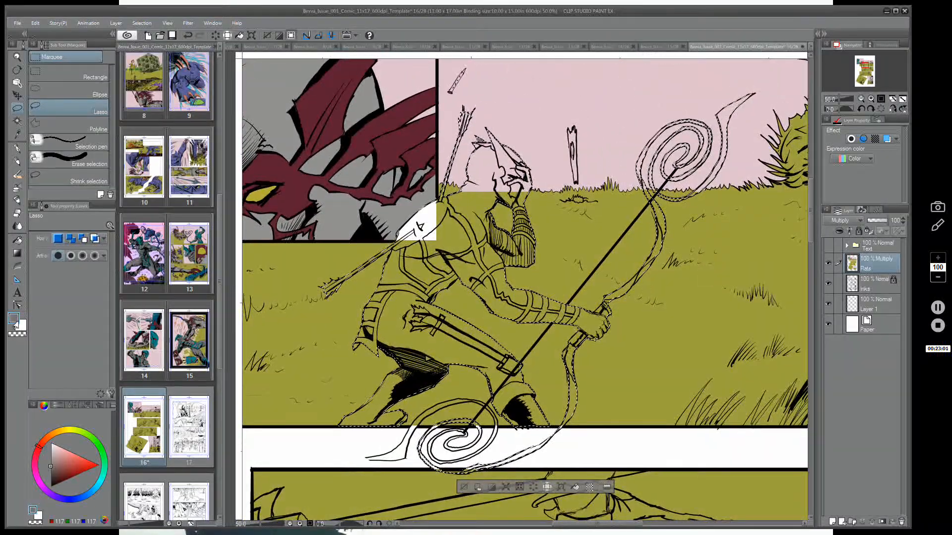
{"action": "left_click_drag", "start_coordinate": [354, 248], "coordinate": [593, 313]}
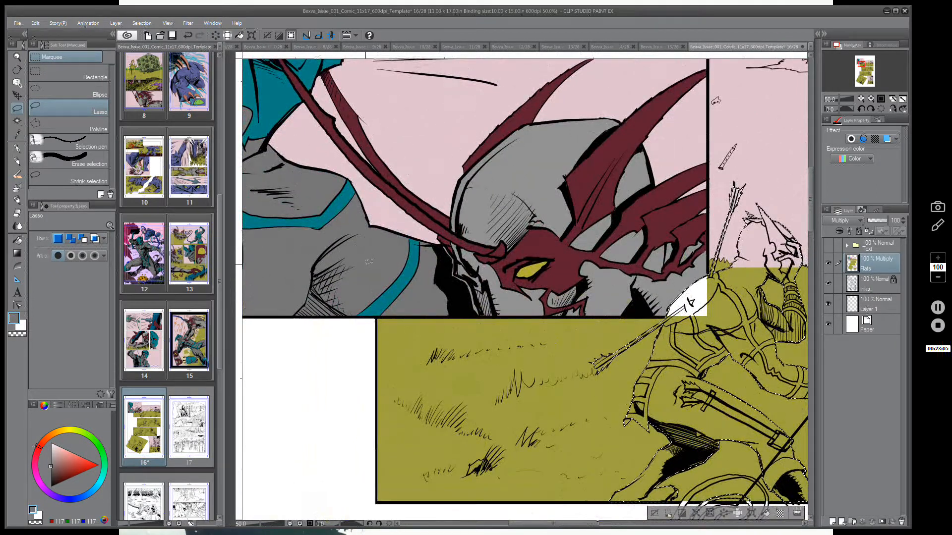
{"action": "key", "text": "i"}
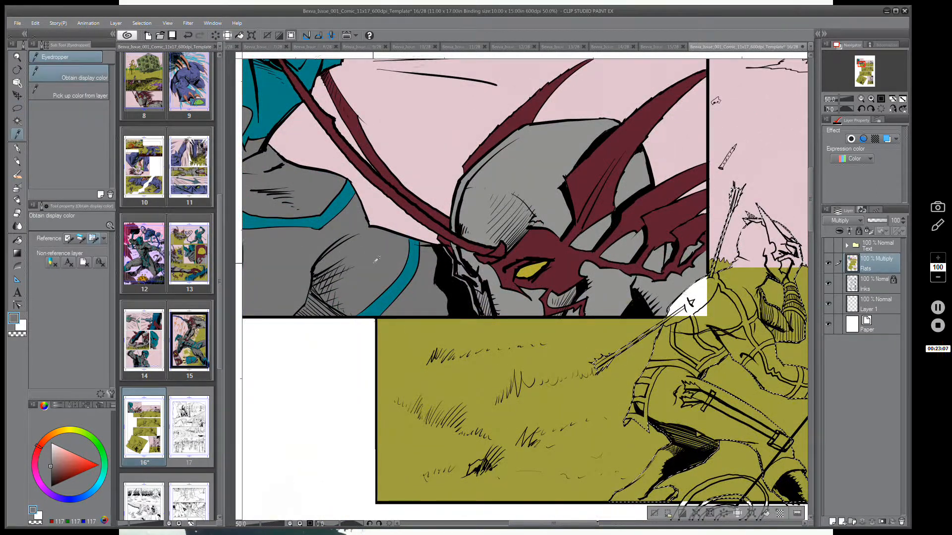
{"action": "key", "text": "m"}
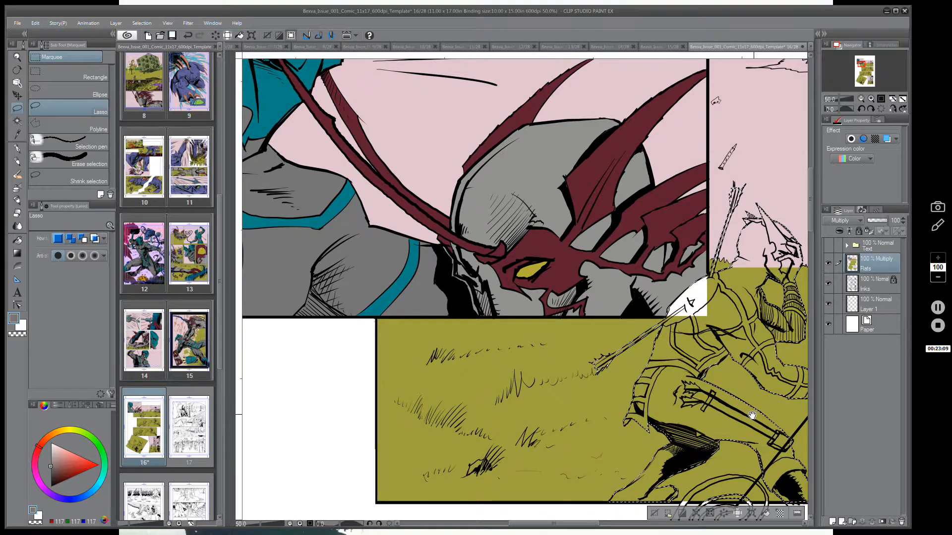
{"action": "left_click_drag", "start_coordinate": [752, 415], "coordinate": [501, 330]}
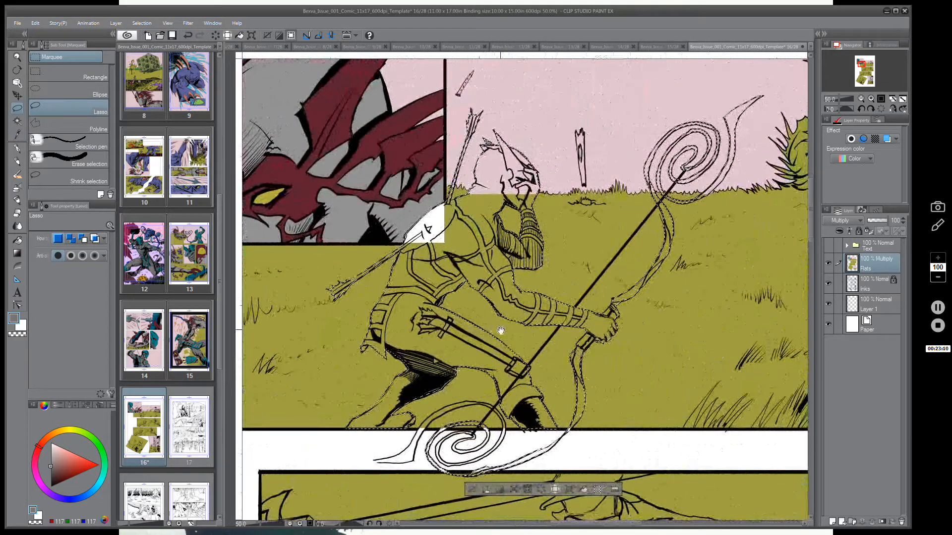
{"action": "left_click", "coordinate": [583, 490]}
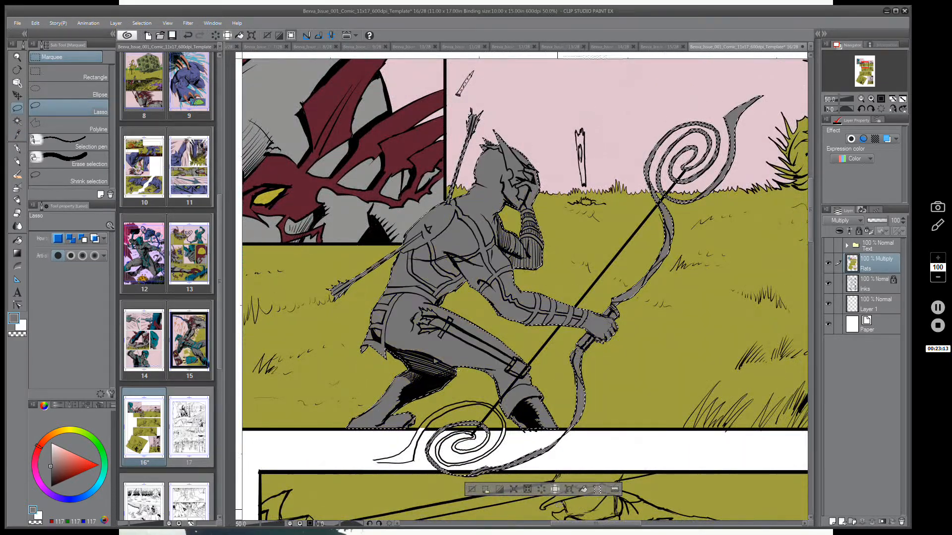
{"action": "left_click", "coordinate": [471, 489]}
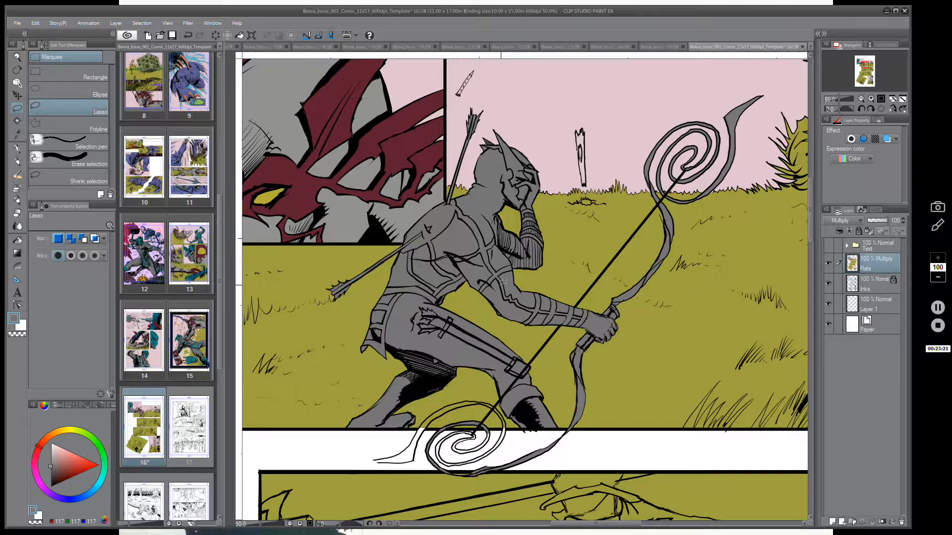
{"action": "key", "text": "ctrl+z"}
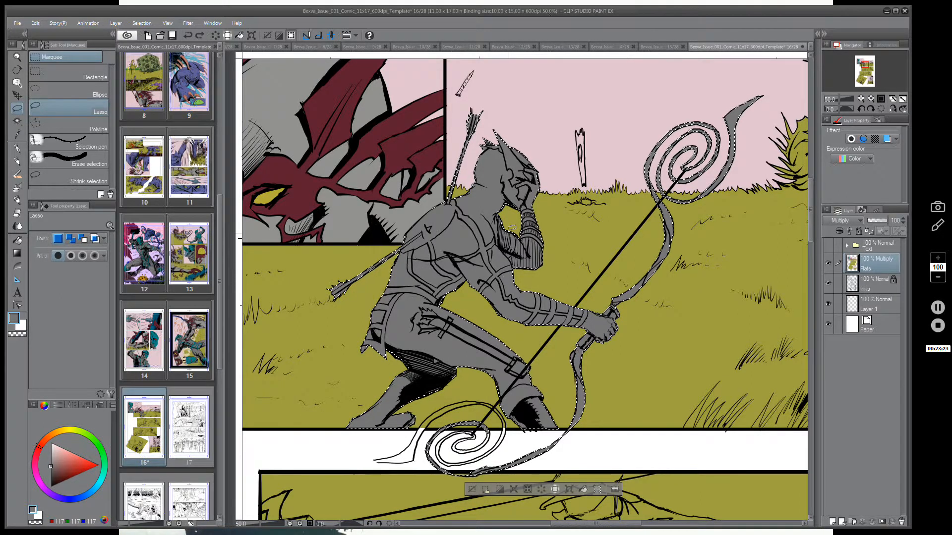
{"action": "left_click", "coordinate": [471, 489]}
{"action": "key", "text": "ctrl+z"}
- Sample the teal of the costume trim in the first panel as the drawing colour
{"action": "scroll", "coordinate": [527, 176], "scroll_direction": "up", "scroll_amount": 1}
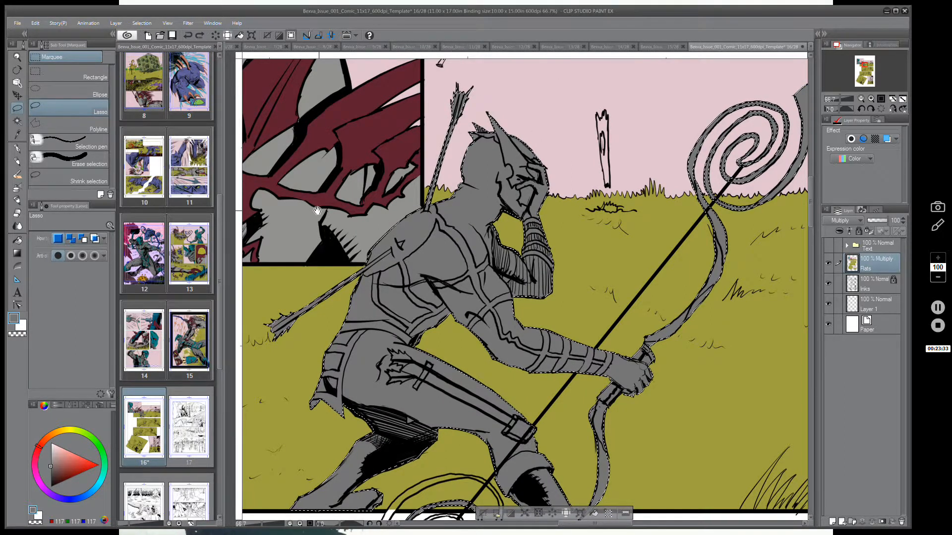
{"action": "mouse_move", "coordinate": [318, 210]}
{"action": "left_mouse_down"}
{"action": "mouse_move", "coordinate": [609, 384]}
{"action": "mouse_move", "coordinate": [699, 425]}
{"action": "left_mouse_up"}
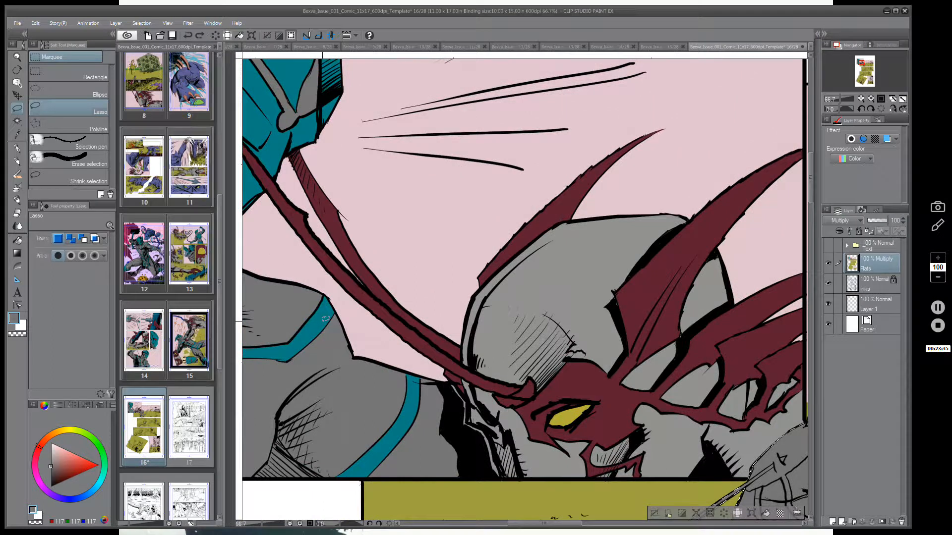
{"action": "key", "text": "i"}
{"action": "left_click", "coordinate": [348, 325]}
{"action": "key", "text": "m"}
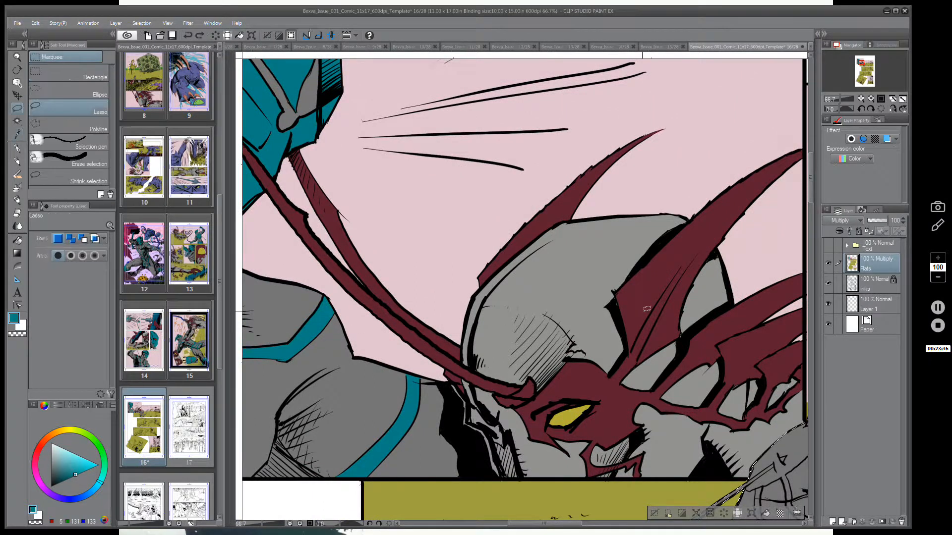
- Subtract the small gap between the archer's fingers and forehead from the selection, following the inked cowl edge
{"action": "left_click_drag", "start_coordinate": [768, 408], "coordinate": [377, 331]}
{"action": "mouse_move", "coordinate": [547, 371]}
{"action": "left_mouse_down"}
{"action": "mouse_move", "coordinate": [603, 351]}
{"action": "mouse_move", "coordinate": [567, 306]}
{"action": "mouse_move", "coordinate": [507, 304]}
{"action": "mouse_move", "coordinate": [529, 376]}
{"action": "left_mouse_up"}
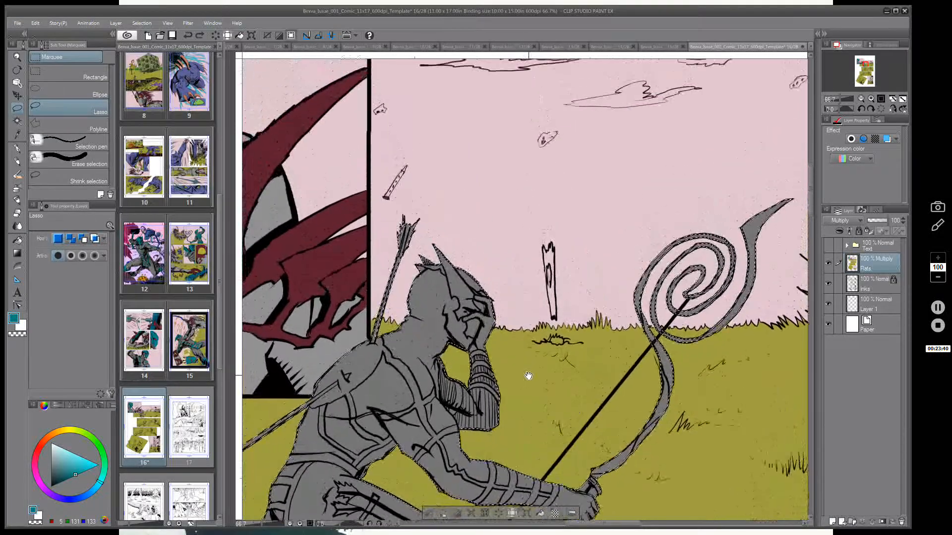
{"action": "scroll", "coordinate": [471, 307], "scroll_direction": "up", "scroll_amount": 2}
{"action": "left_click_drag", "start_coordinate": [568, 331], "coordinate": [591, 314]}
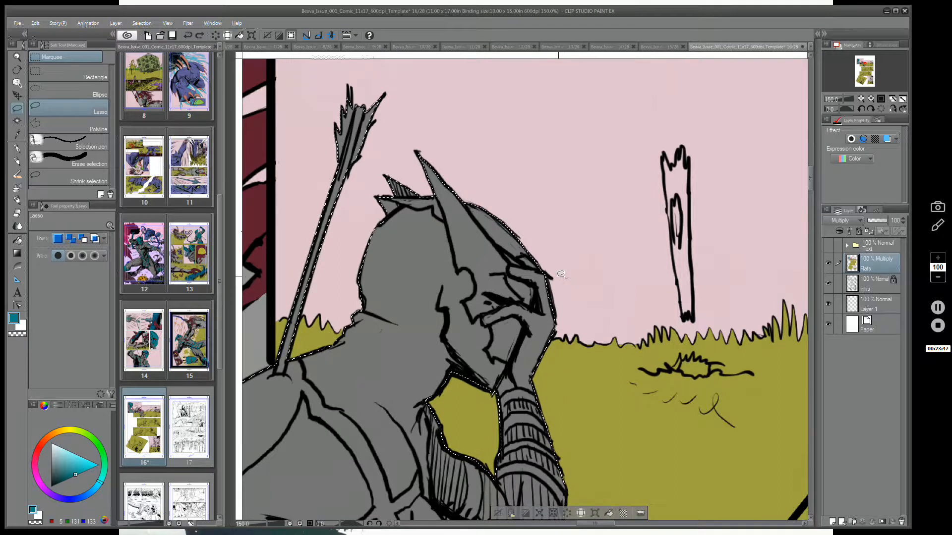
{"action": "left_click_drag", "start_coordinate": [543, 268], "coordinate": [536, 267]}
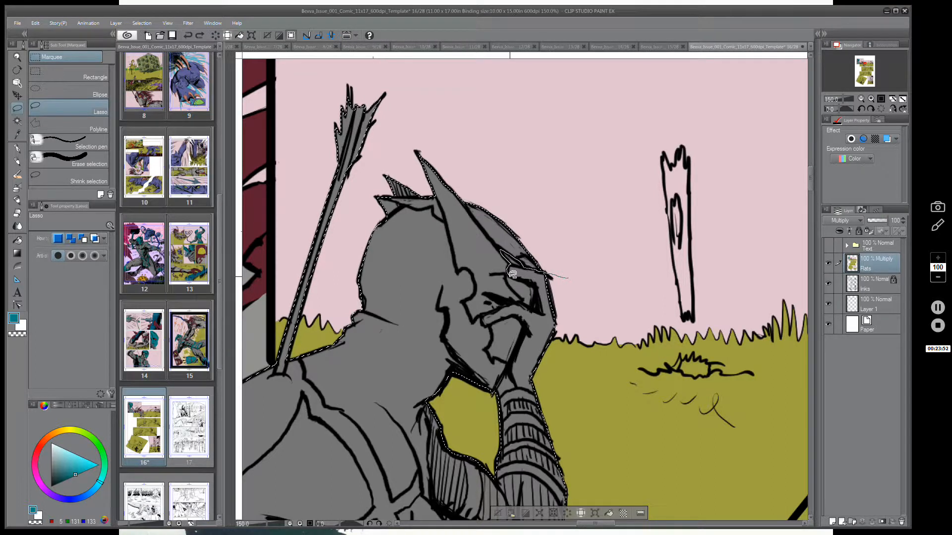
{"action": "left_click_drag", "start_coordinate": [513, 276], "coordinate": [510, 278]}
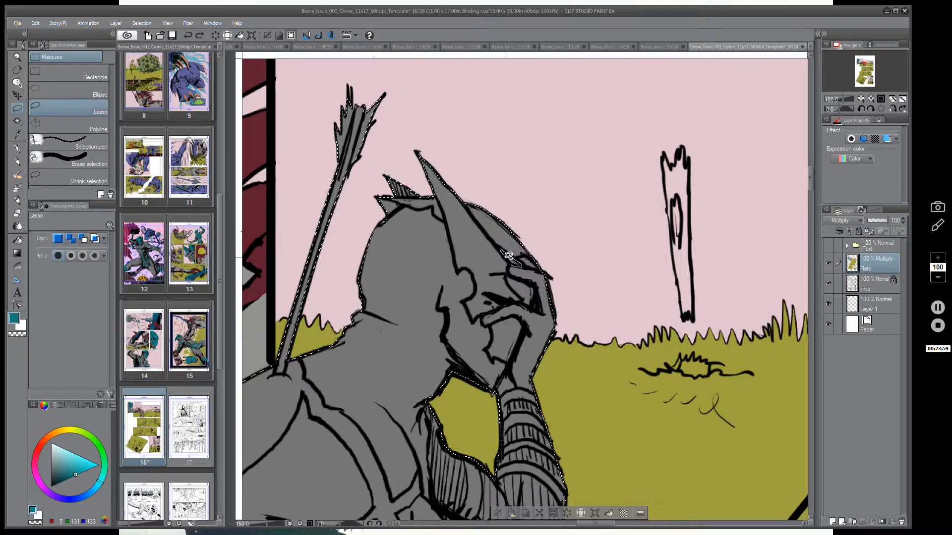
{"action": "left_click_drag", "start_coordinate": [508, 255], "coordinate": [523, 268]}
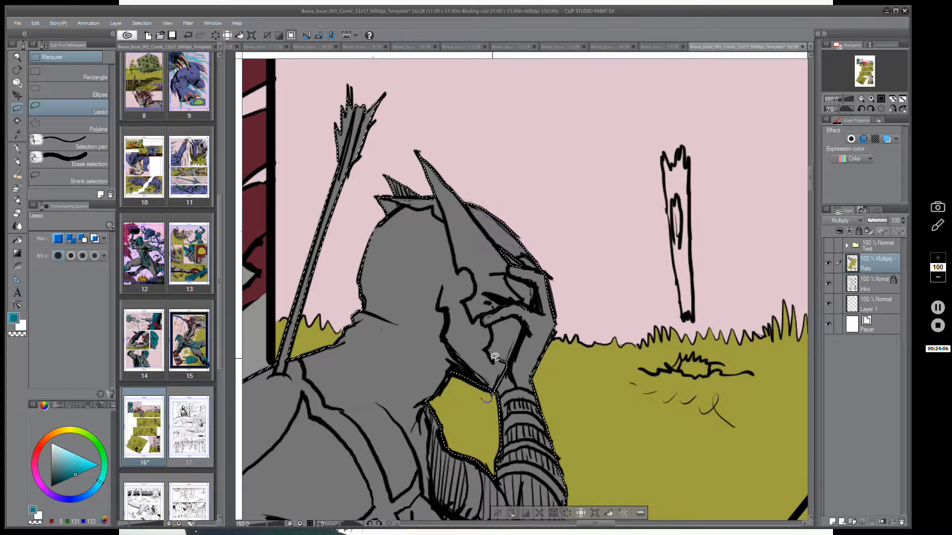
- Subtract the archer's exposed lower face from the selection, tracing the palm, cheek and ear edges
{"action": "left_click_drag", "start_coordinate": [494, 336], "coordinate": [466, 302]}
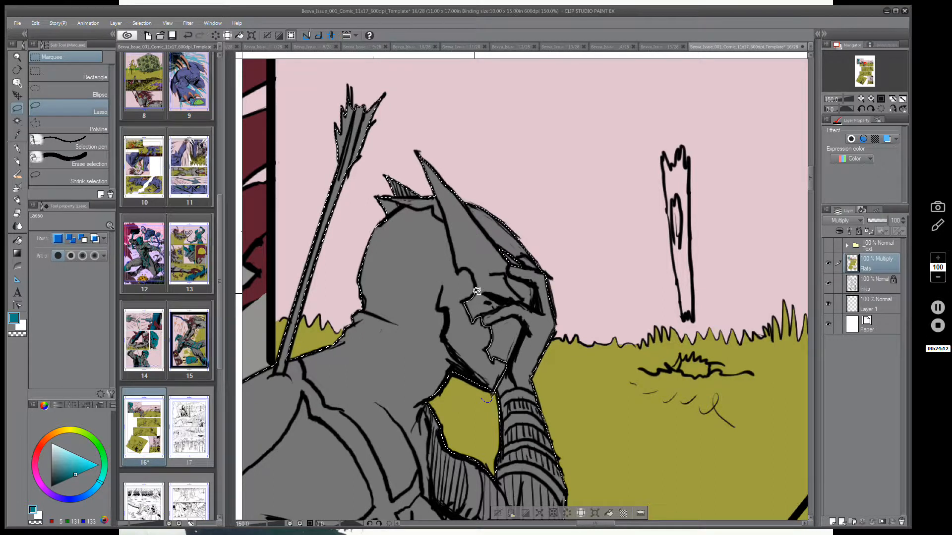
{"action": "mouse_move", "coordinate": [465, 268]}
{"action": "left_mouse_down"}
{"action": "mouse_move", "coordinate": [445, 282]}
{"action": "mouse_move", "coordinate": [432, 381]}
{"action": "left_mouse_up"}
{"action": "scroll", "coordinate": [469, 278], "scroll_direction": "up", "scroll_amount": 1}
{"action": "left_click_drag", "start_coordinate": [491, 270], "coordinate": [497, 311]}
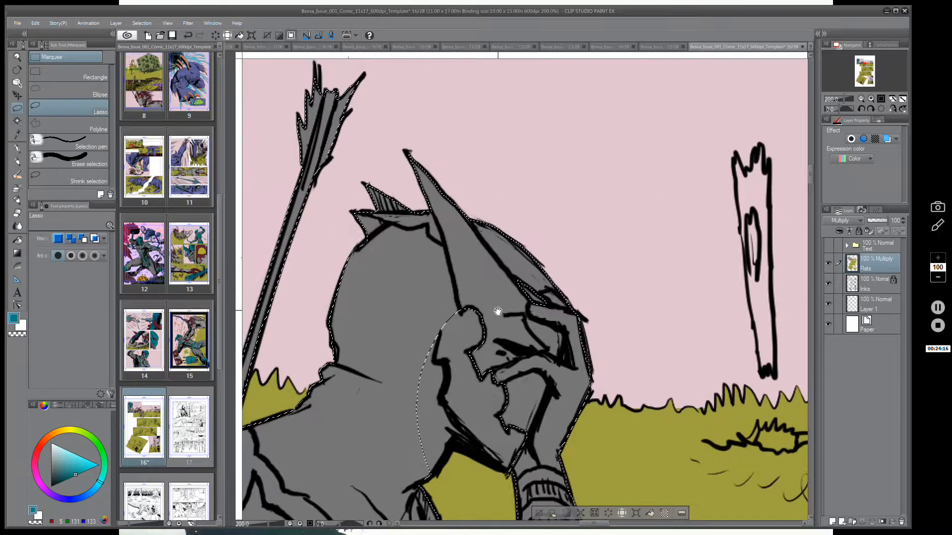
{"action": "left_click_drag", "start_coordinate": [480, 350], "coordinate": [480, 369]}
- Subtract the back of the archer's head along the cowl line, plus the neck, body and bow, from the selection
{"action": "mouse_move", "coordinate": [447, 334]}
{"action": "left_mouse_down"}
{"action": "mouse_move", "coordinate": [461, 321]}
{"action": "mouse_move", "coordinate": [460, 302]}
{"action": "mouse_move", "coordinate": [446, 244]}
{"action": "mouse_move", "coordinate": [419, 226]}
{"action": "left_mouse_up"}
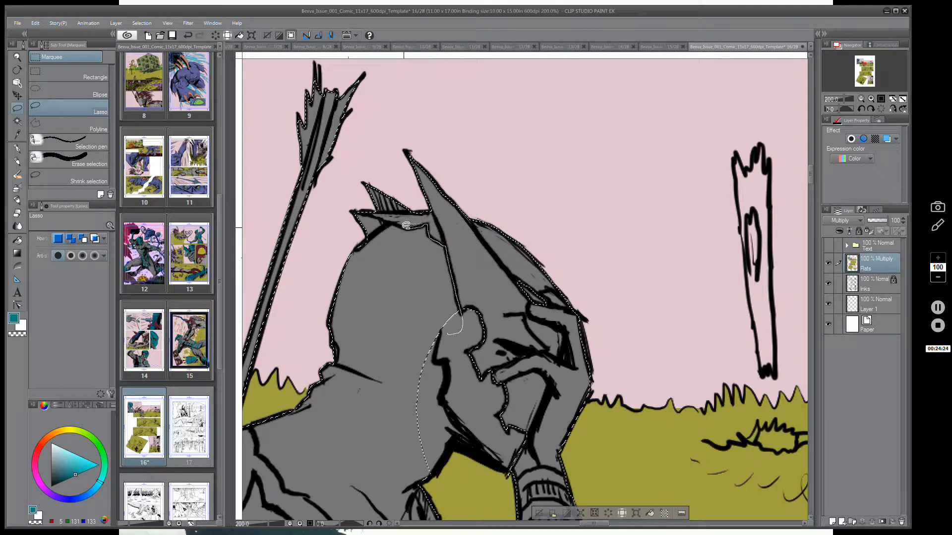
{"action": "mouse_move", "coordinate": [349, 237]}
{"action": "left_mouse_down"}
{"action": "mouse_move", "coordinate": [302, 327]}
{"action": "mouse_move", "coordinate": [418, 424]}
{"action": "left_mouse_up"}
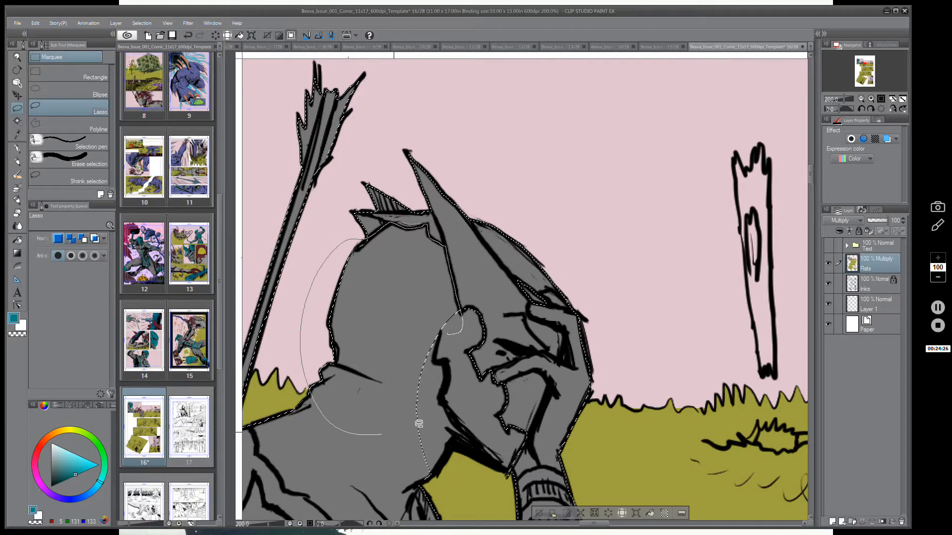
{"action": "scroll", "coordinate": [616, 327], "scroll_direction": "down", "scroll_amount": 4}
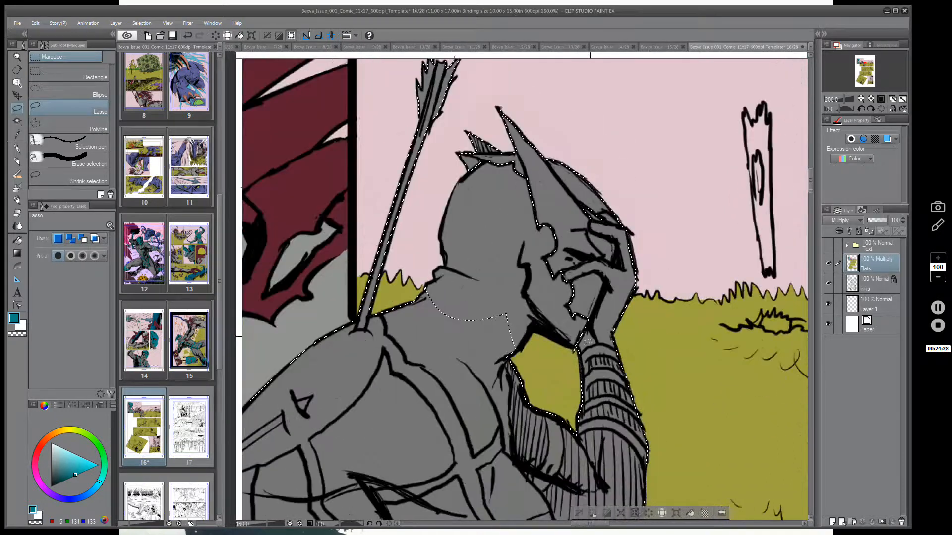
{"action": "scroll", "coordinate": [652, 388], "scroll_direction": "down", "scroll_amount": 1}
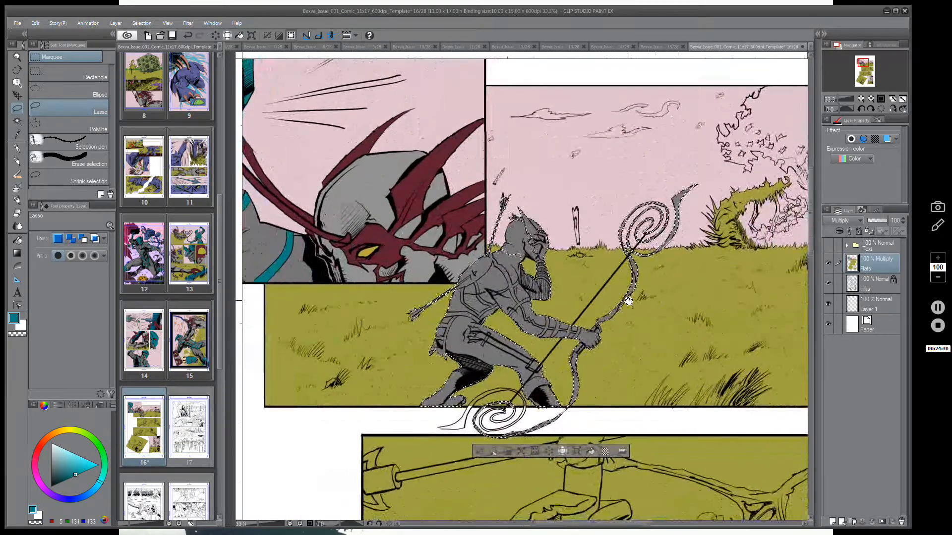
{"action": "mouse_move", "coordinate": [532, 264]}
{"action": "left_mouse_down"}
{"action": "mouse_move", "coordinate": [509, 214]}
{"action": "mouse_move", "coordinate": [519, 183]}
{"action": "mouse_move", "coordinate": [509, 174]}
{"action": "mouse_move", "coordinate": [390, 302]}
{"action": "mouse_move", "coordinate": [397, 406]}
{"action": "mouse_move", "coordinate": [449, 446]}
{"action": "mouse_move", "coordinate": [591, 434]}
{"action": "mouse_move", "coordinate": [697, 290]}
{"action": "mouse_move", "coordinate": [699, 159]}
{"action": "mouse_move", "coordinate": [591, 205]}
{"action": "mouse_move", "coordinate": [573, 257]}
{"action": "mouse_move", "coordinate": [532, 262]}
{"action": "left_mouse_up"}
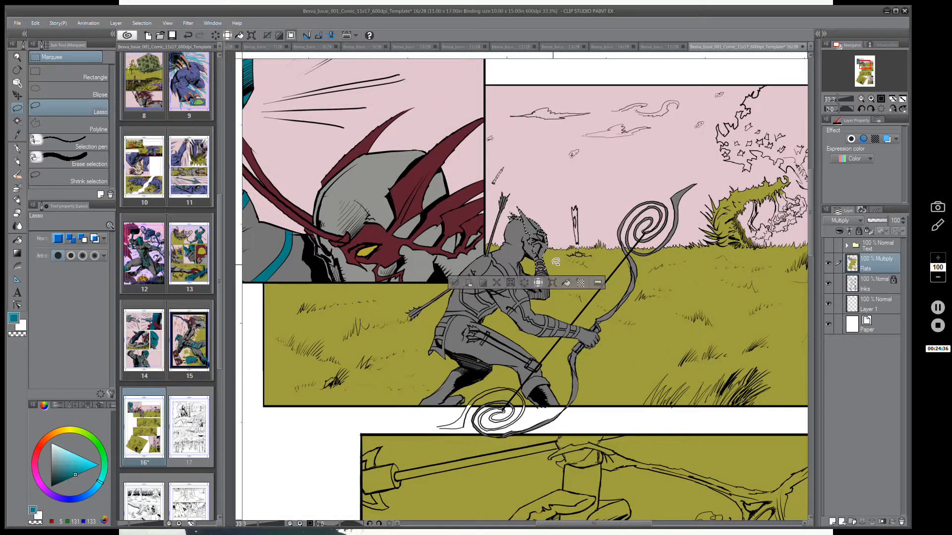
- Trim the raised forearm off the selection at the wrist, keeping the cowl and the hand selected
{"action": "scroll", "coordinate": [533, 260], "scroll_direction": "up", "scroll_amount": 2}
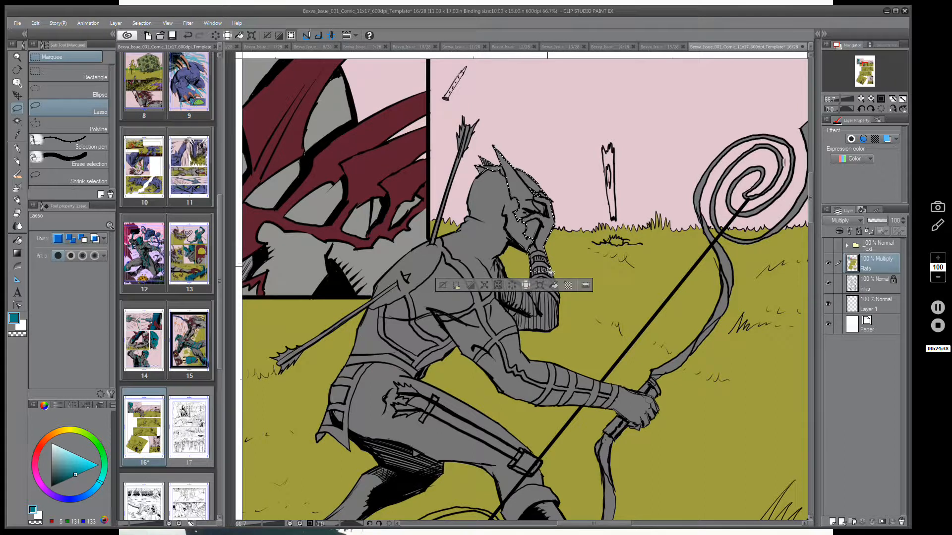
{"action": "scroll", "coordinate": [548, 267], "scroll_direction": "up", "scroll_amount": 2}
{"action": "left_click_drag", "start_coordinate": [571, 254], "coordinate": [551, 346]}
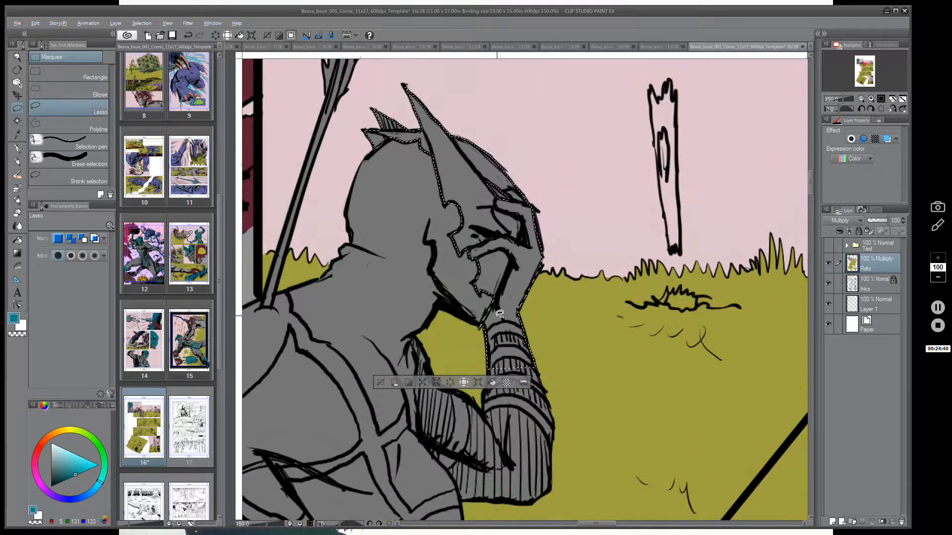
{"action": "mouse_move", "coordinate": [499, 313]}
{"action": "left_mouse_down"}
{"action": "mouse_move", "coordinate": [474, 344]}
{"action": "mouse_move", "coordinate": [497, 396]}
{"action": "mouse_move", "coordinate": [566, 364]}
{"action": "mouse_move", "coordinate": [547, 306]}
{"action": "left_mouse_up"}
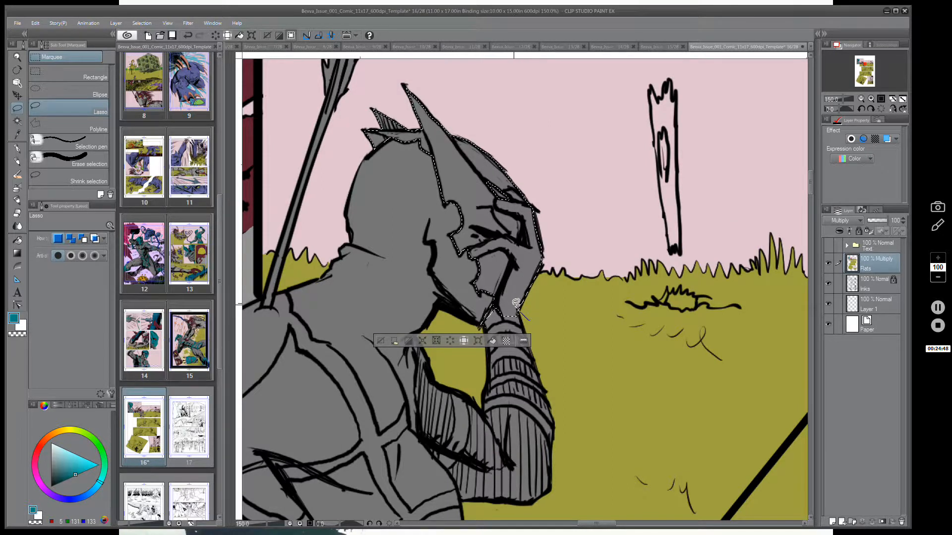
{"action": "left_click_drag", "start_coordinate": [491, 313], "coordinate": [503, 309]}
{"action": "key", "text": "ctrl+z"}
{"action": "scroll", "coordinate": [494, 314], "scroll_direction": "up", "scroll_amount": 3}
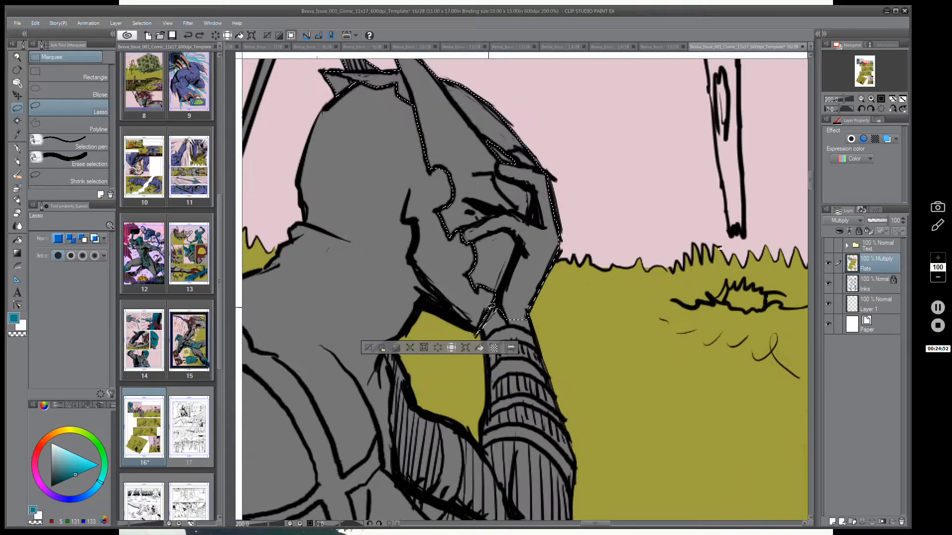
{"action": "mouse_move", "coordinate": [480, 334]}
{"action": "left_mouse_down"}
{"action": "mouse_move", "coordinate": [504, 294]}
{"action": "mouse_move", "coordinate": [523, 338]}
{"action": "left_mouse_up"}
{"action": "scroll", "coordinate": [554, 292], "scroll_direction": "down", "scroll_amount": 4}
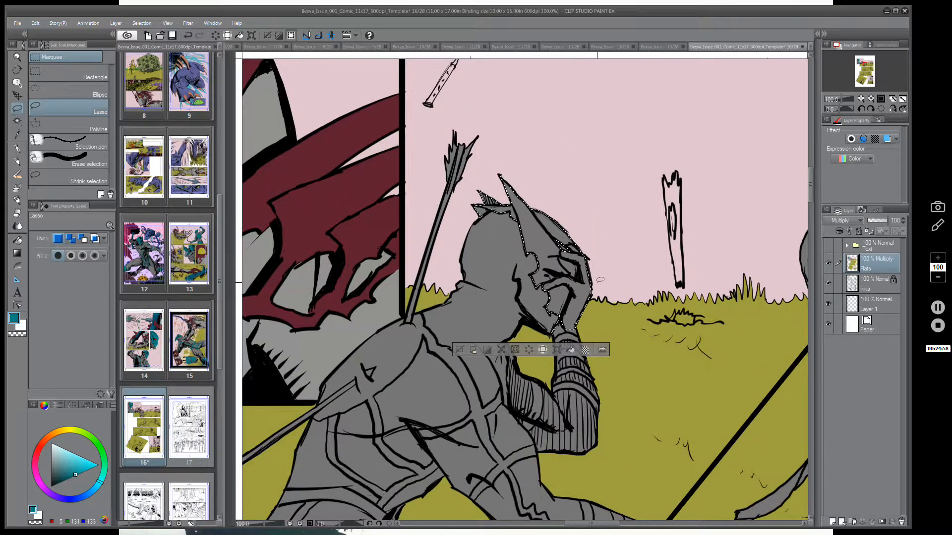
- Subtract the archer's wrist, palm and fingers from the selection along the inked edges, leaving only the cowl areas selected
{"action": "scroll", "coordinate": [585, 269], "scroll_direction": "up", "scroll_amount": 2}
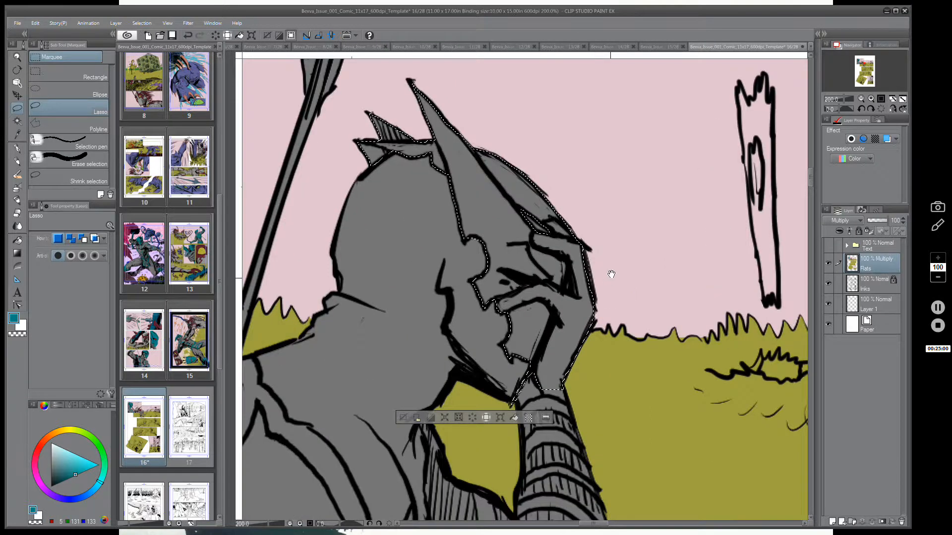
{"action": "left_click_drag", "start_coordinate": [611, 274], "coordinate": [613, 246]}
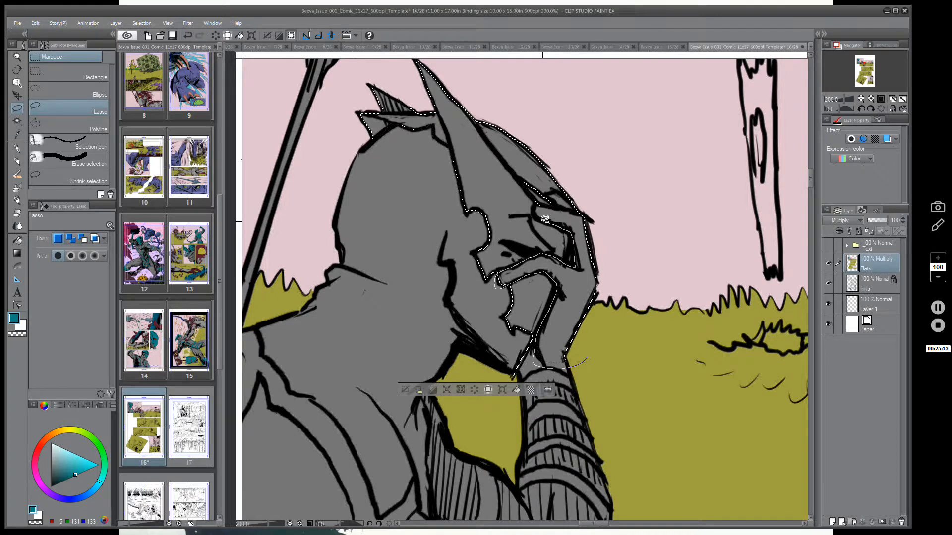
{"action": "left_click_drag", "start_coordinate": [572, 205], "coordinate": [563, 220]}
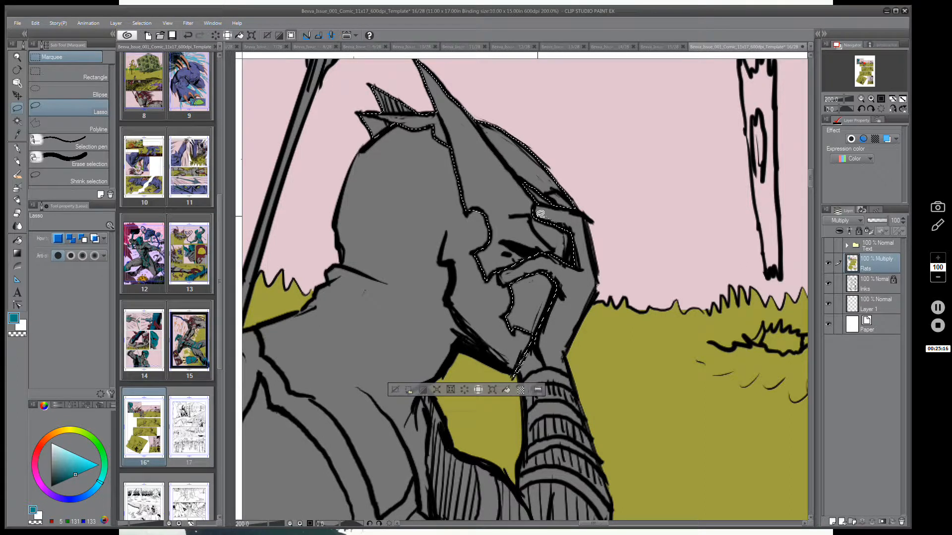
{"action": "left_click_drag", "start_coordinate": [537, 229], "coordinate": [545, 237]}
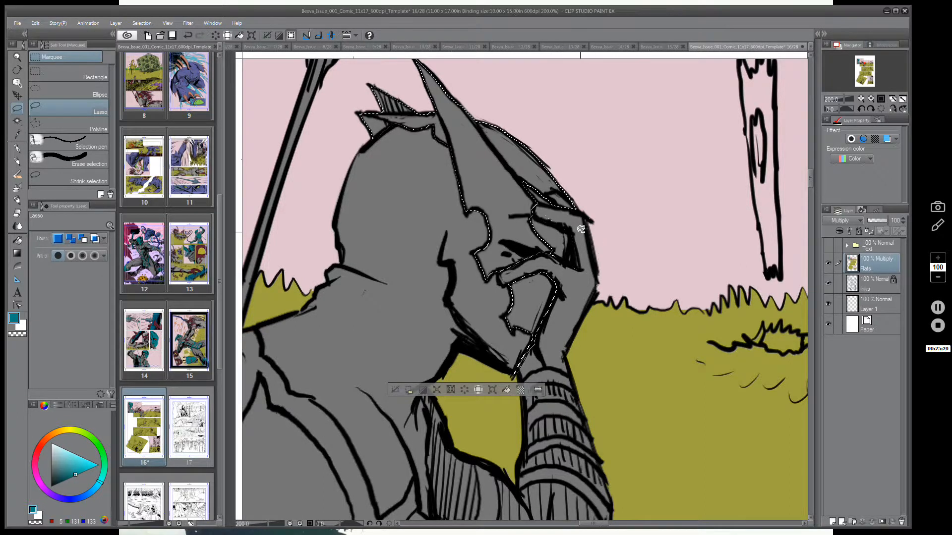
{"action": "scroll", "coordinate": [571, 266], "scroll_direction": "down", "scroll_amount": 1}
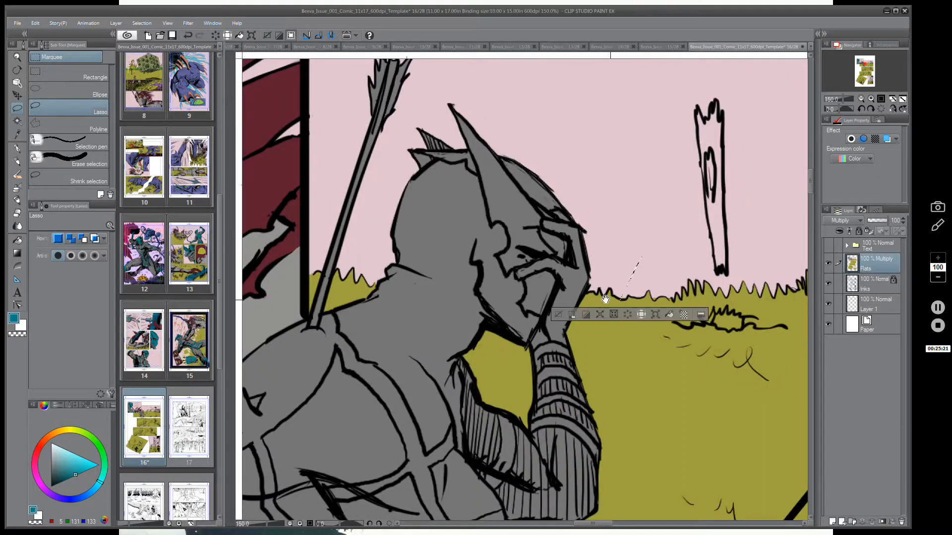
{"action": "left_click_drag", "start_coordinate": [598, 307], "coordinate": [584, 302]}
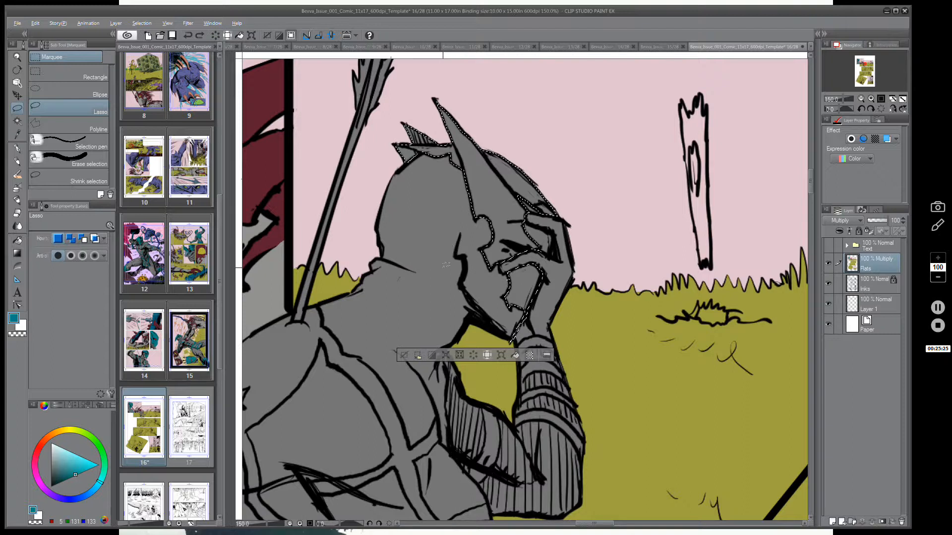
{"action": "key", "text": "alt"}
{"action": "key", "text": "alt"}
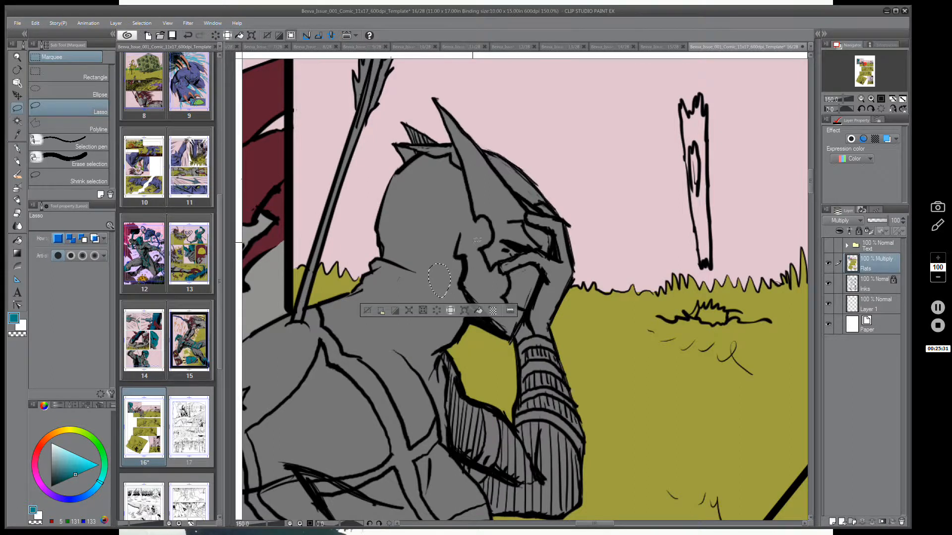
{"action": "mouse_move", "coordinate": [448, 246]}
{"action": "left_mouse_down"}
{"action": "mouse_move", "coordinate": [435, 240]}
{"action": "mouse_move", "coordinate": [427, 268]}
{"action": "mouse_move", "coordinate": [447, 248]}
{"action": "left_mouse_up"}
{"action": "key", "text": "ctrl+z"}
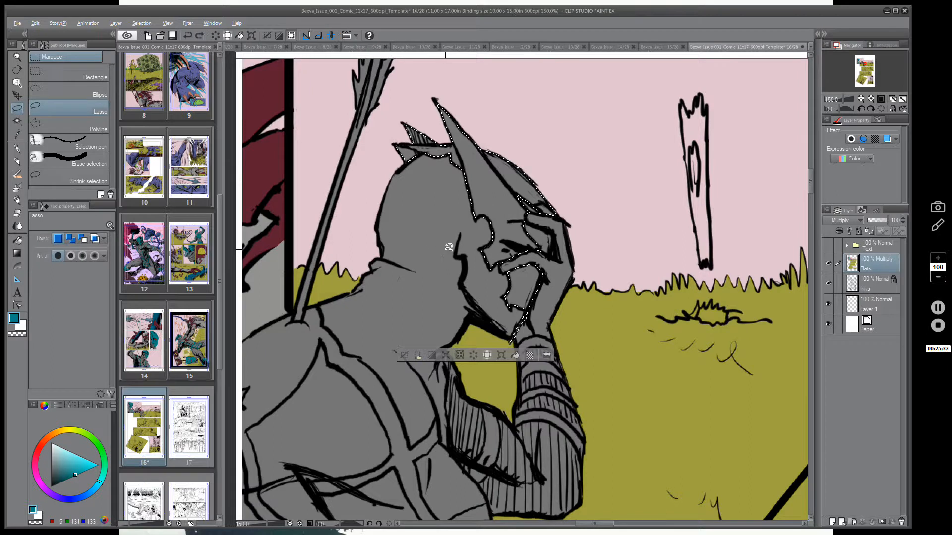
{"action": "left_click_drag", "start_coordinate": [452, 239], "coordinate": [454, 236]}
{"action": "key", "text": "ctrl+z"}
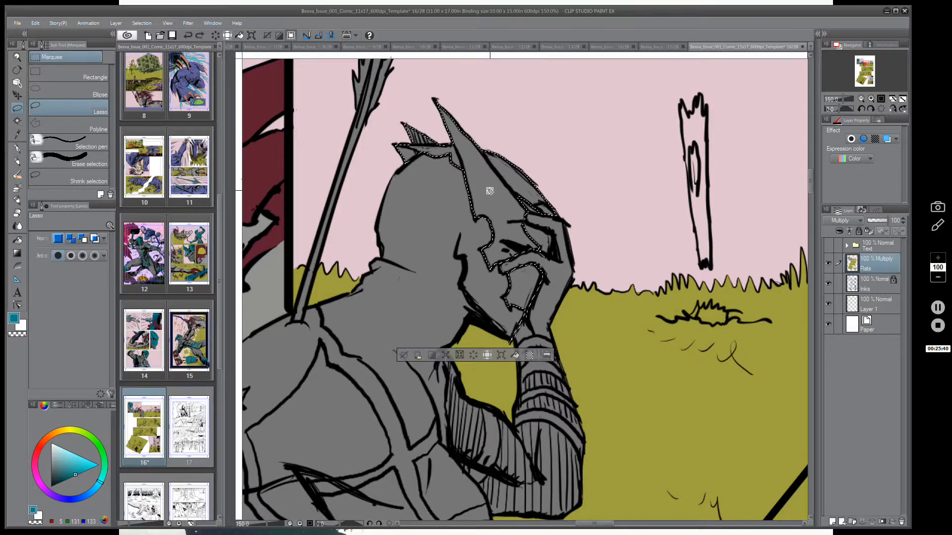
- Fill the selected cowl areas of the second panel archer with teal and clear the selection
{"action": "left_click", "coordinate": [514, 356]}
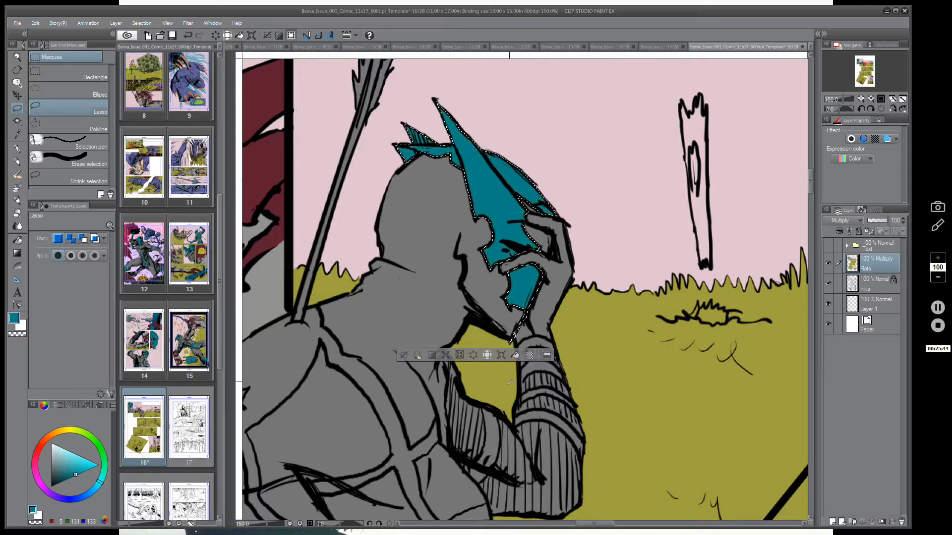
{"action": "left_click", "coordinate": [403, 355]}
{"action": "key", "text": "ctrl+minus"}
{"action": "left_click_drag", "start_coordinate": [534, 297], "coordinate": [544, 247]}
- Select the grey base of the second panel archer's whole figure with Auto select
{"action": "key", "text": "w"}
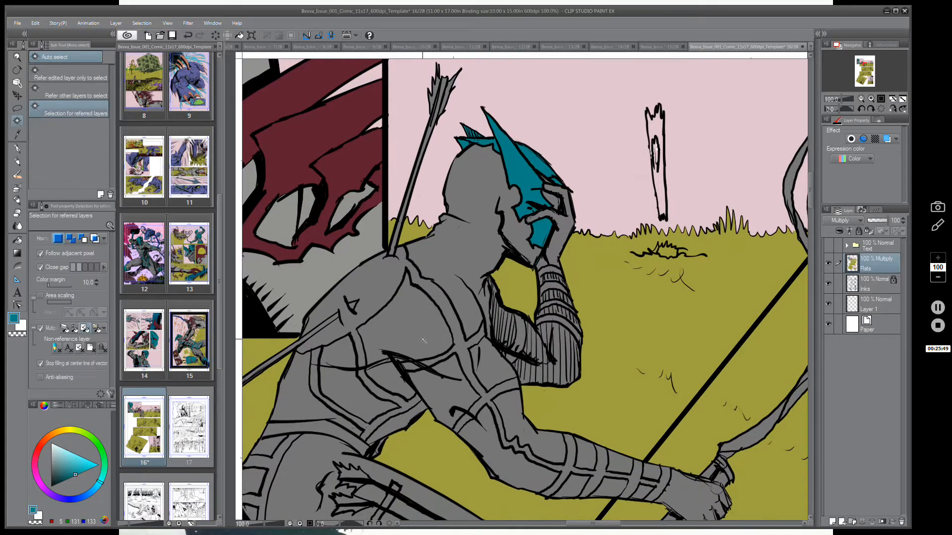
{"action": "left_click", "coordinate": [421, 340]}
{"action": "key", "text": "m"}
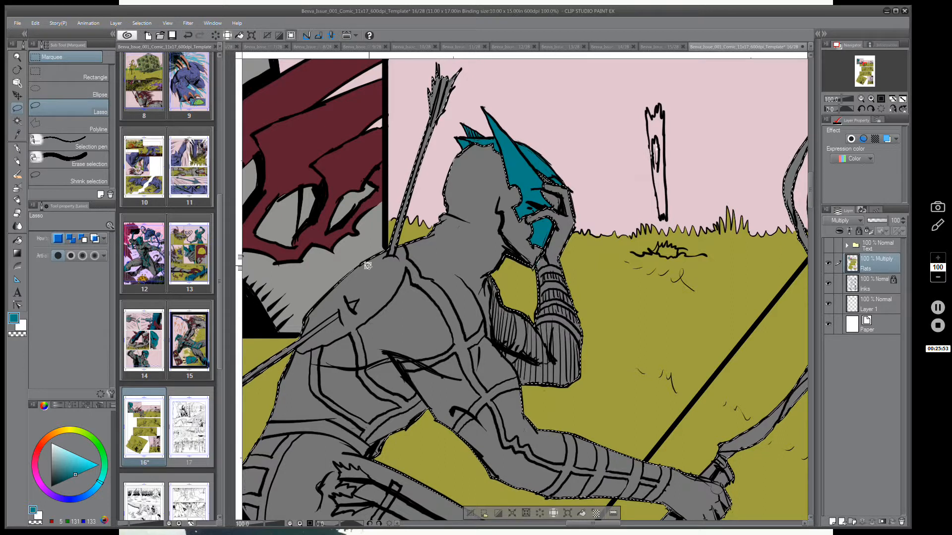
{"action": "left_click_drag", "start_coordinate": [339, 259], "coordinate": [754, 329]}
{"action": "scroll", "coordinate": [754, 329], "scroll_direction": "down", "scroll_amount": 5}
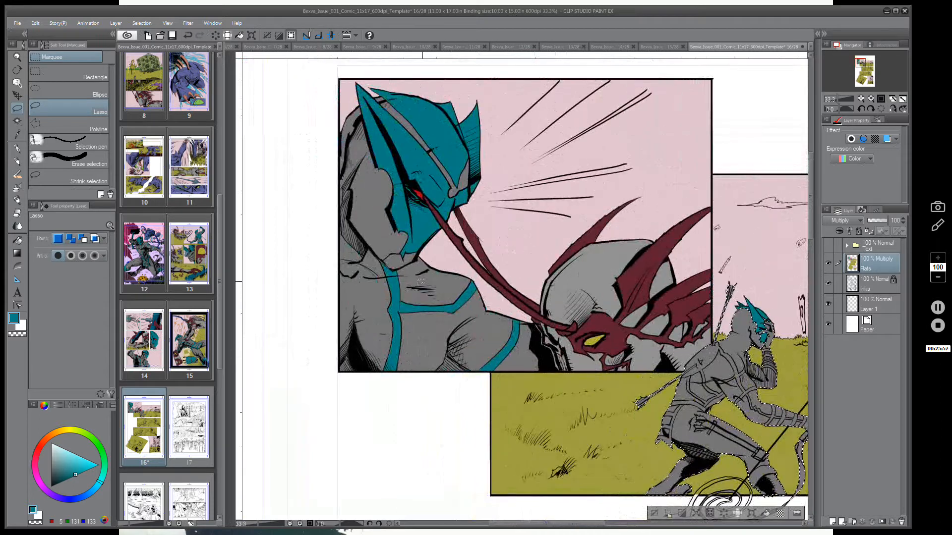
{"action": "key", "text": "k"}
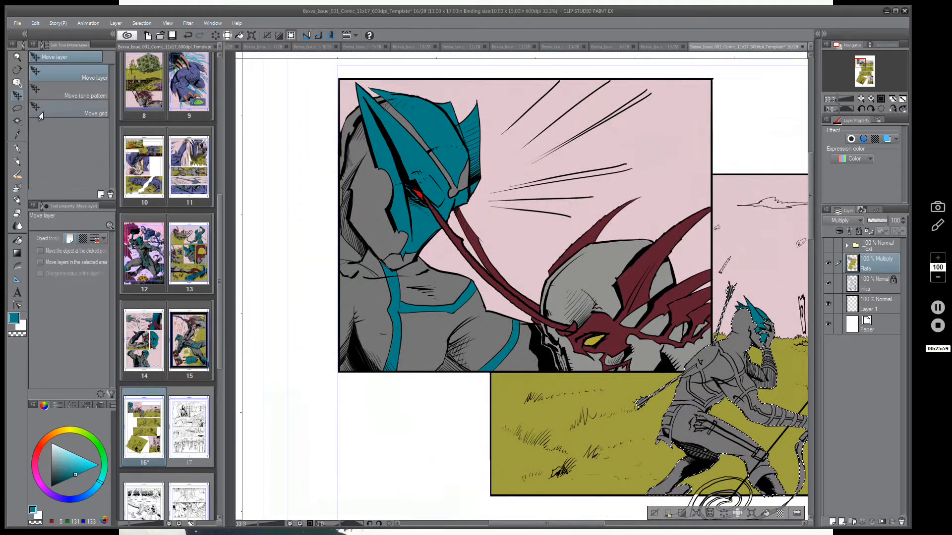
- Clear the selection and review the flats across page 16 and another open comic page, finishing on the second panel
{"action": "left_click_drag", "start_coordinate": [651, 423], "coordinate": [414, 362]}
{"action": "scroll", "coordinate": [518, 338], "scroll_direction": "up", "scroll_amount": 1}
{"action": "left_click_drag", "start_coordinate": [620, 378], "coordinate": [606, 395]}
{"action": "scroll", "coordinate": [606, 396], "scroll_direction": "down", "scroll_amount": 4}
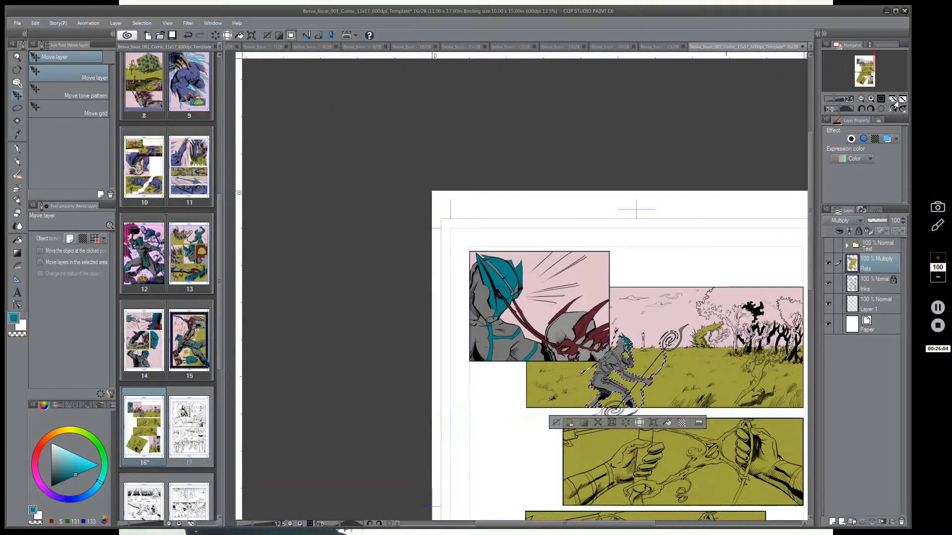
{"action": "scroll", "coordinate": [627, 344], "scroll_direction": "down", "scroll_amount": 1}
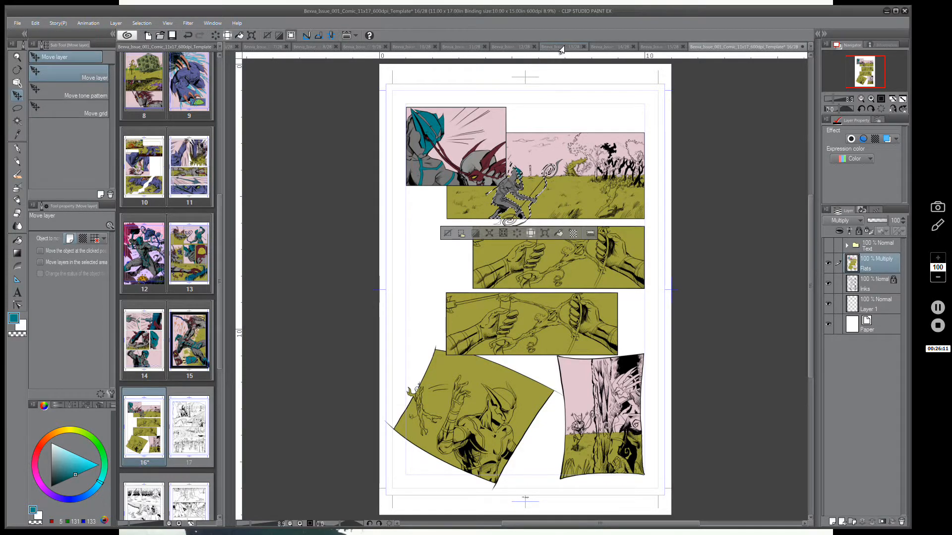
{"action": "left_click", "coordinate": [577, 47]}
{"action": "left_click", "coordinate": [767, 49]}
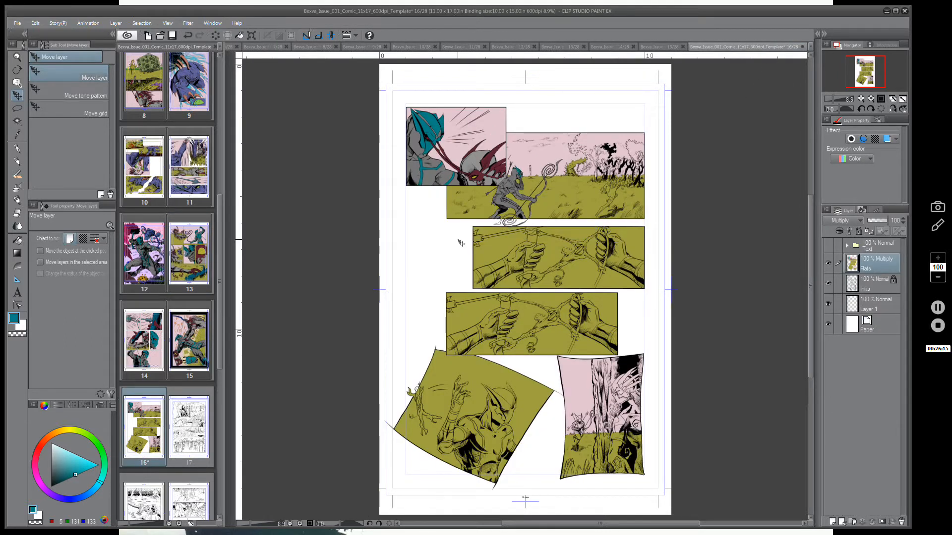
{"action": "scroll", "coordinate": [545, 195], "scroll_direction": "up", "scroll_amount": 4}
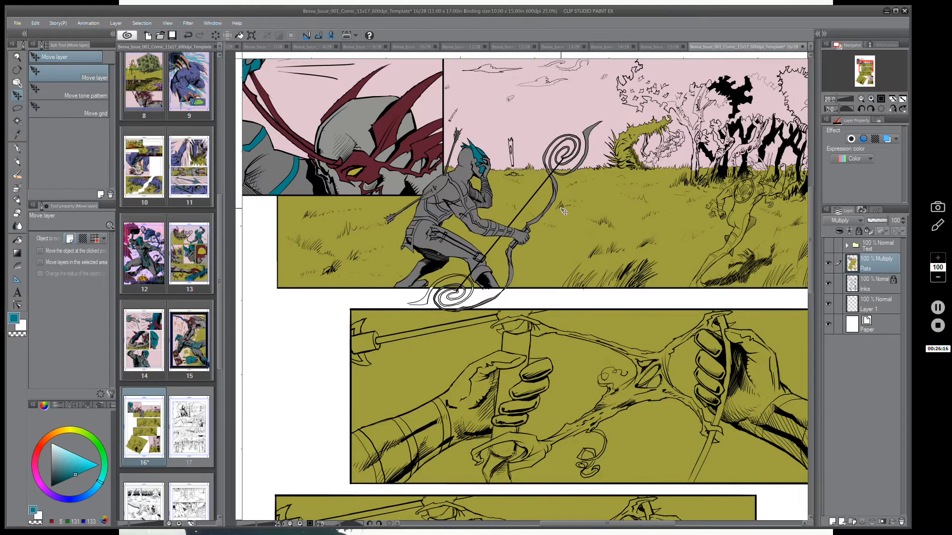
{"action": "left_click_drag", "start_coordinate": [654, 299], "coordinate": [608, 415]}
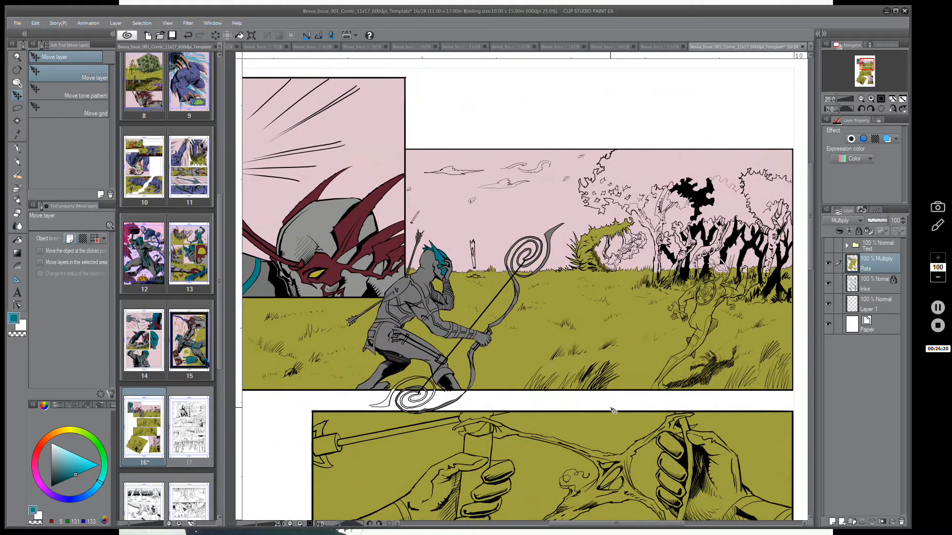